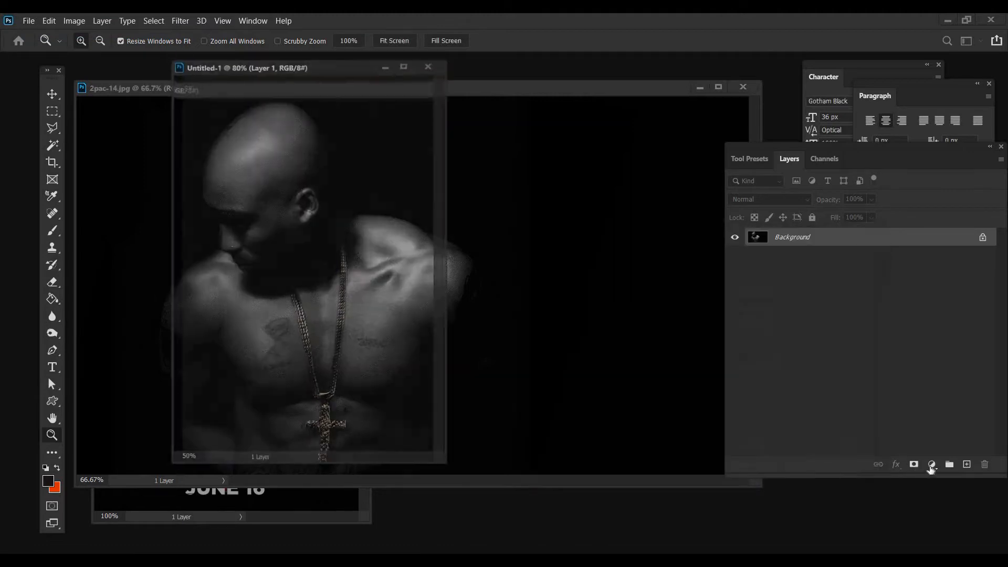
Add a black Solid Color fill layer to the blank Untitled-1 document
click(932, 464)
click(929, 239)
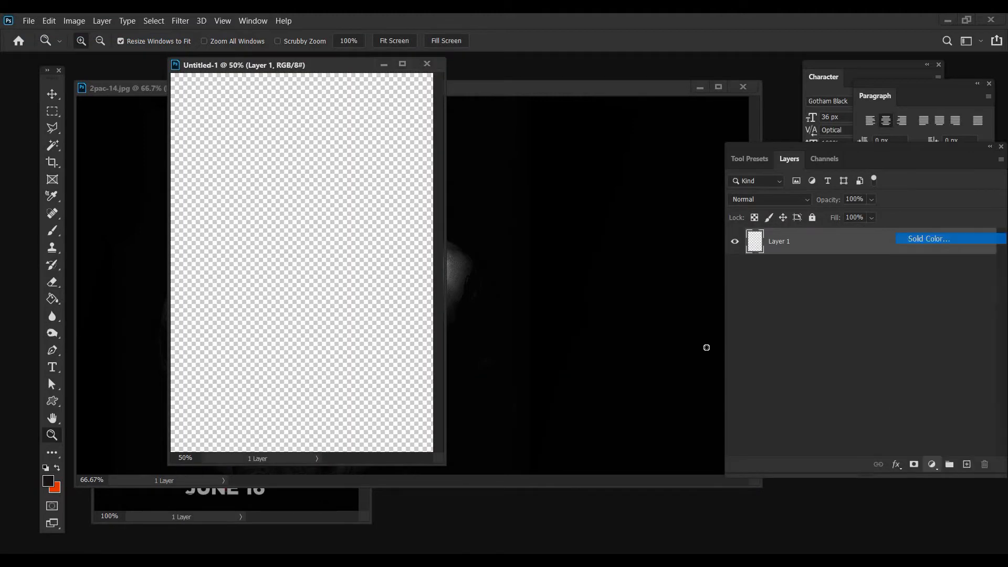
drag(707, 328, 711, 375)
key(Return)
key(z)
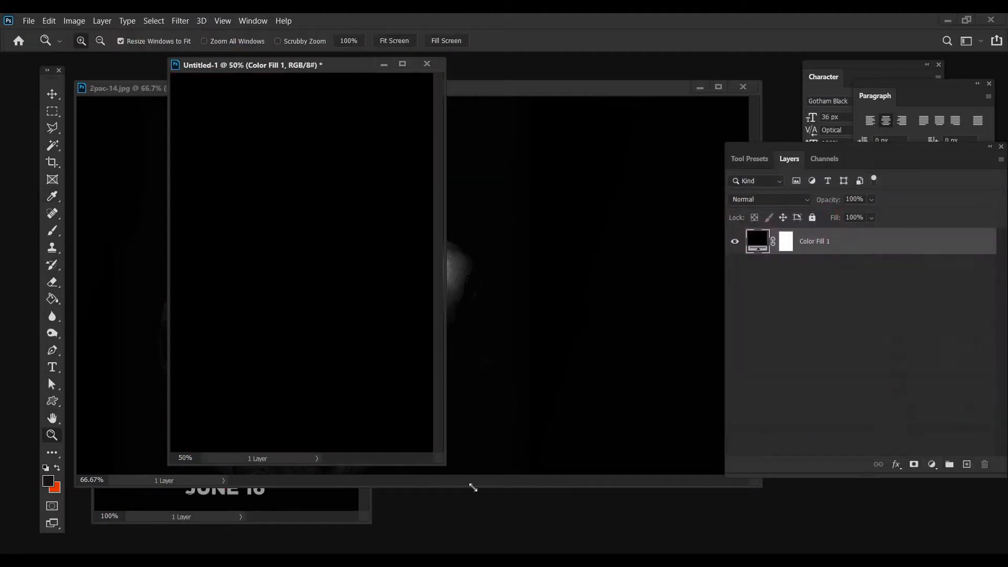
Copy the 2pac-14.jpg photo into the Untitled-1 document as a layer above the black fill
click(110, 91)
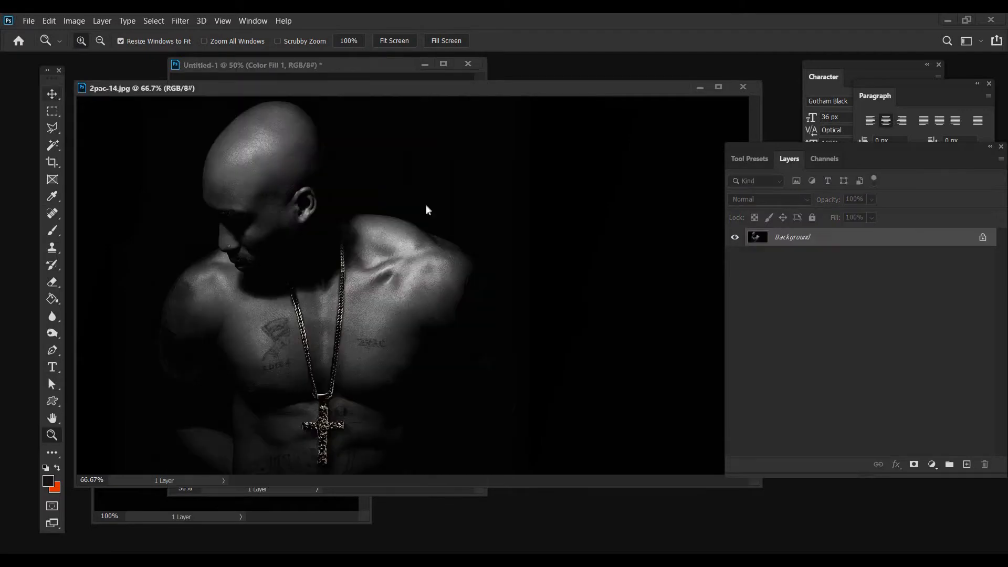
key(v)
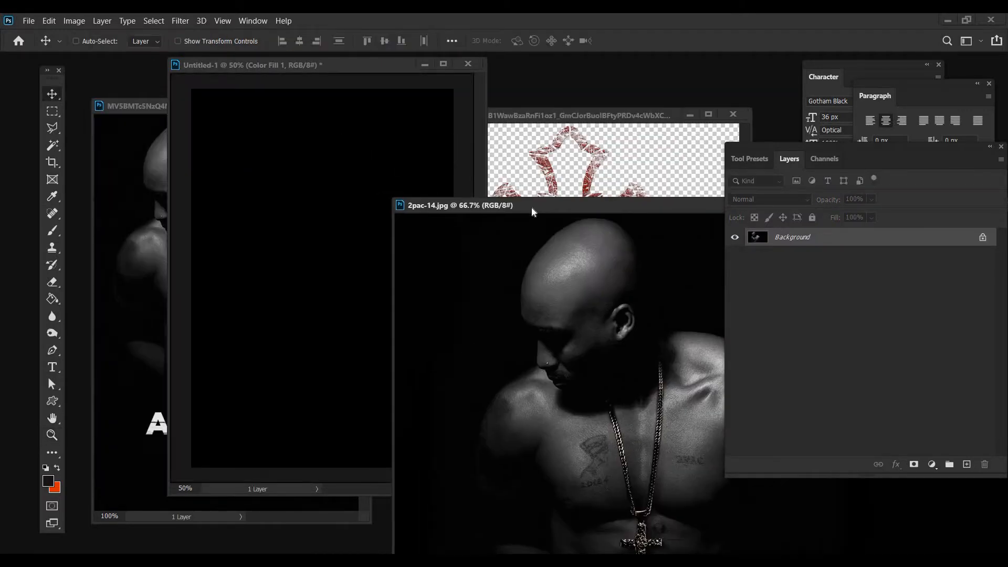
drag(532, 211, 169, 213)
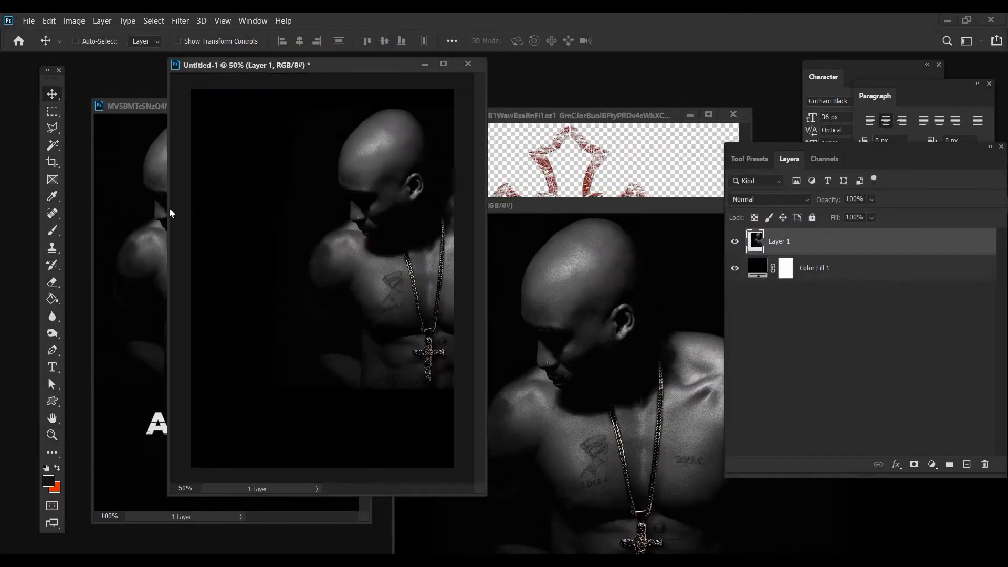
Clear the source photo out of the way, place Untitled-1 beside the reference poster, and centre the man's figure in its canvas
drag(567, 205, 243, 205)
drag(619, 205, 555, 199)
click(663, 195)
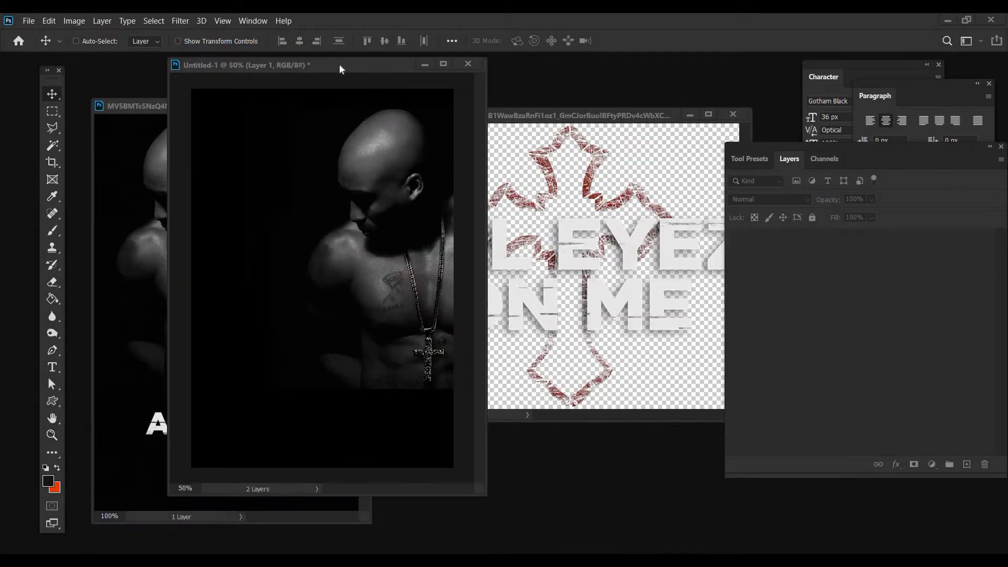
drag(340, 64, 541, 93)
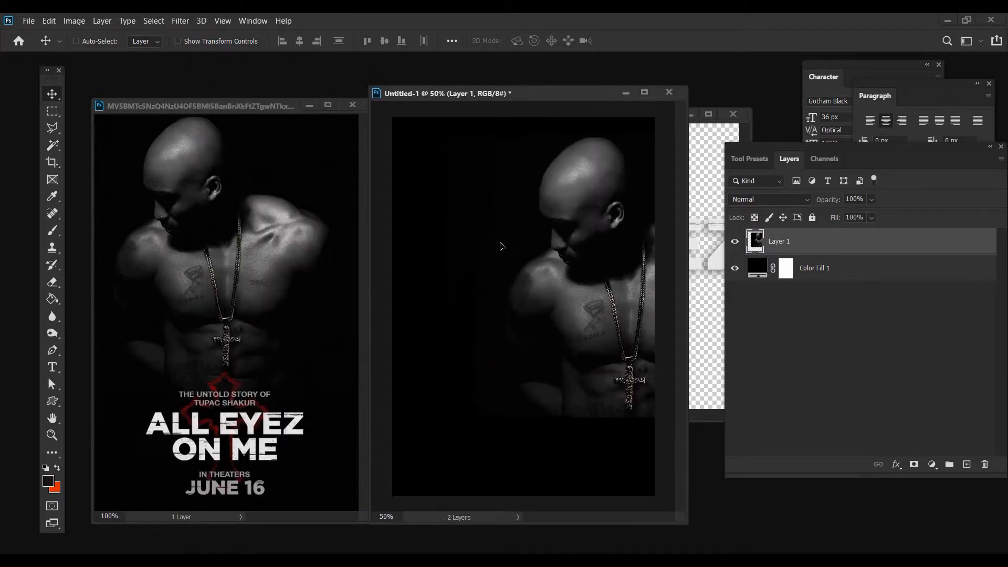
drag(502, 246, 405, 243)
Convert the photo layer to a smart object and rename it 2pac
right_click(781, 246)
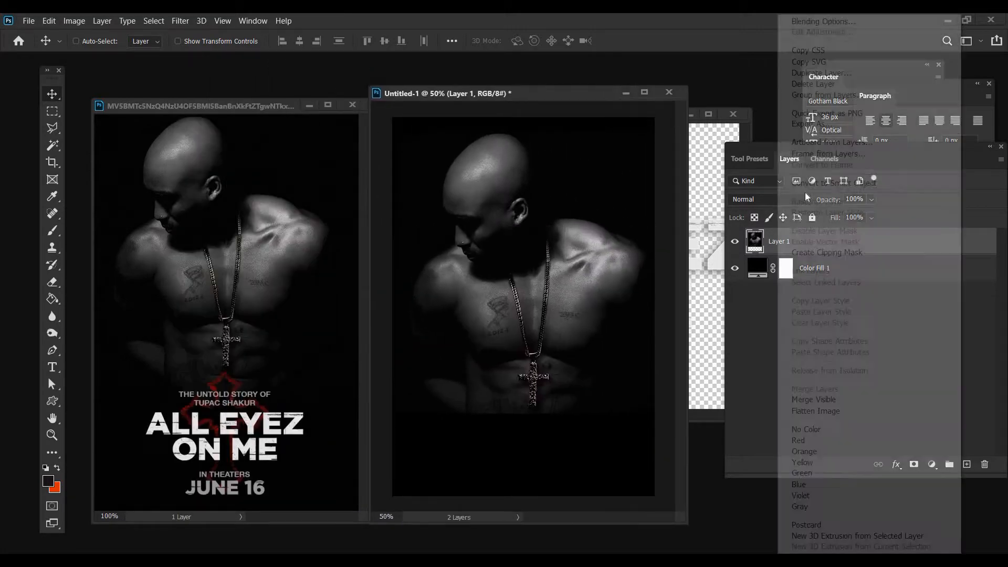
click(835, 183)
double_click(779, 241)
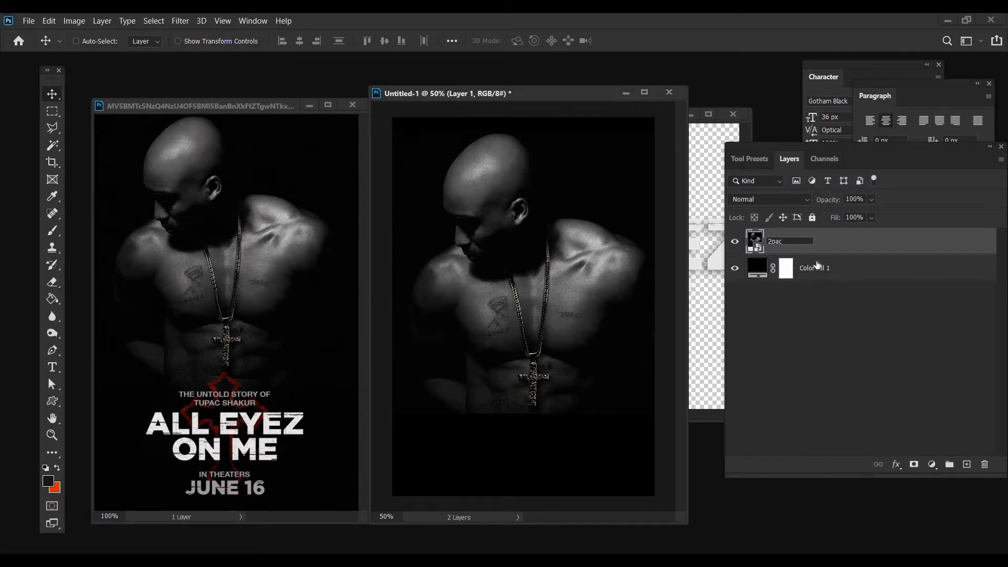
key(Return)
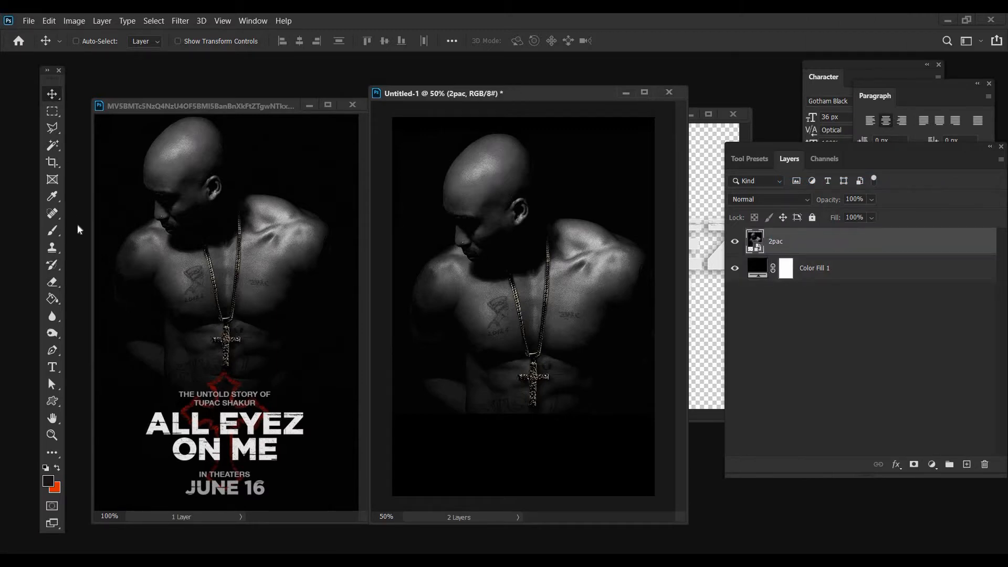
Scale the 2pac layer to 92.59% and shift it up and left to match the reference poster's framing
click(49, 21)
click(99, 292)
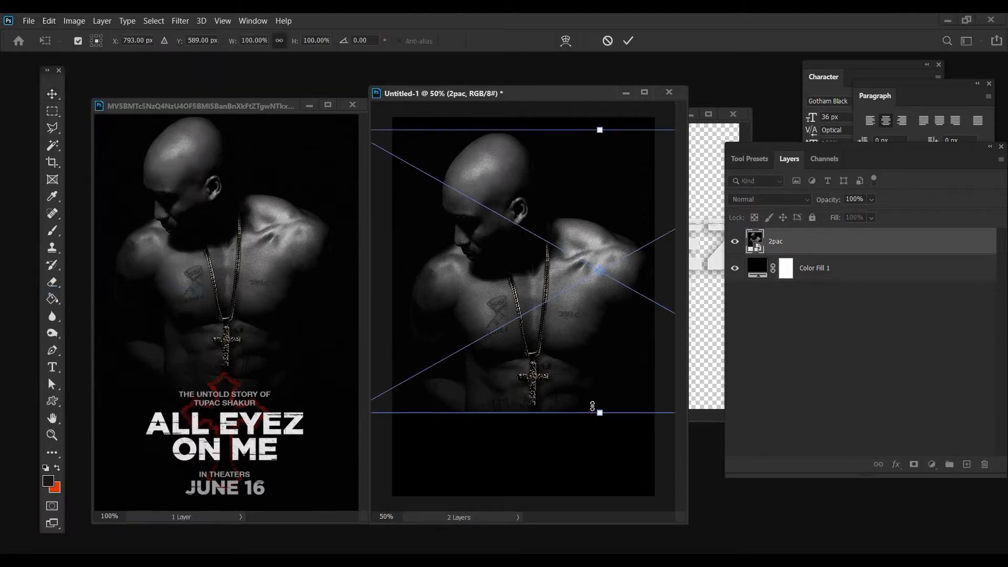
drag(590, 397, 590, 393)
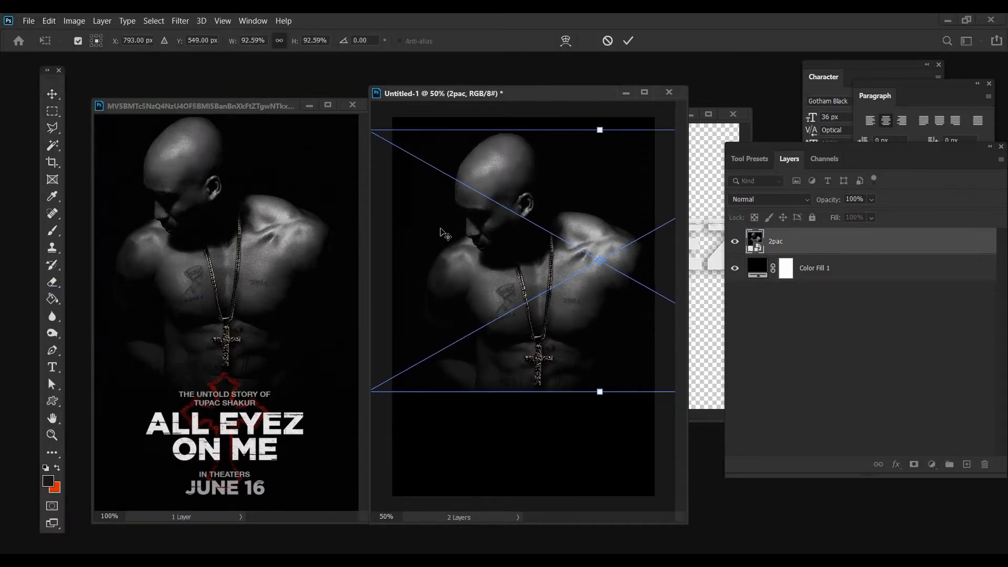
key(Return)
mouse_move(467, 269)
mouse_down()
mouse_move(458, 263)
mouse_move(472, 261)
mouse_up()
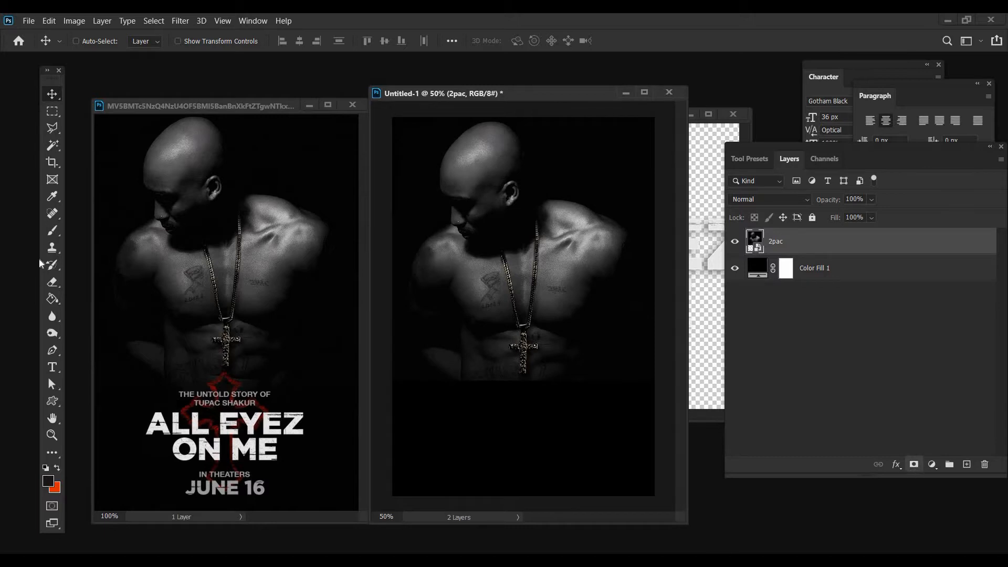
Add a layer mask to the 2pac layer and fade the photo's bottom edge with a 177 px Soft Round black brush
click(51, 229)
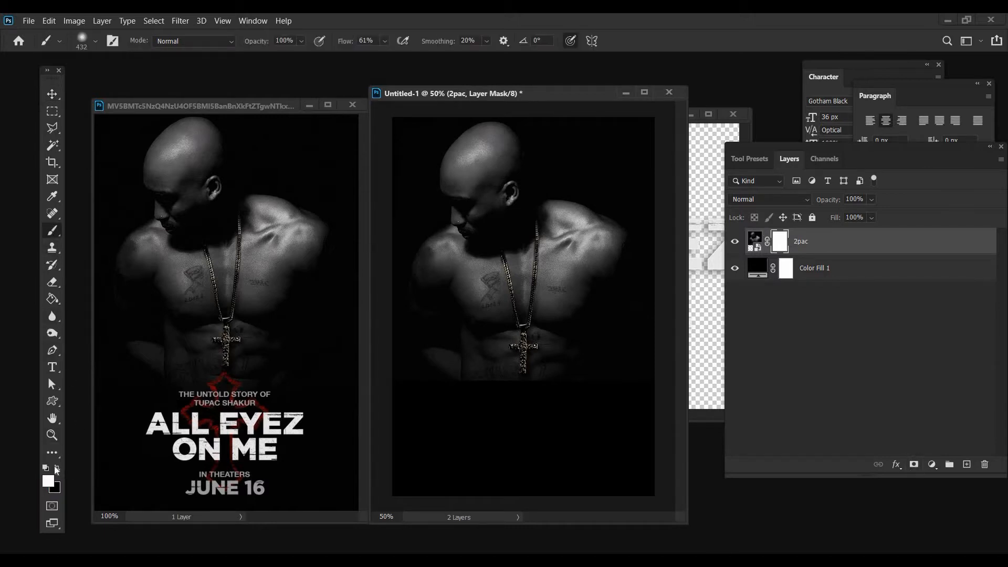
key(x)
click(96, 41)
click(139, 82)
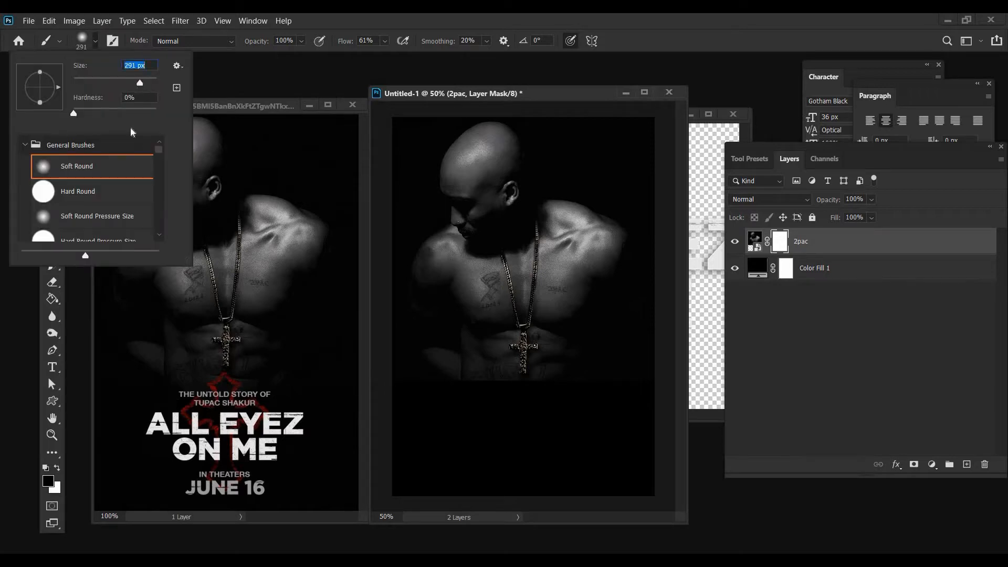
click(131, 80)
click(552, 395)
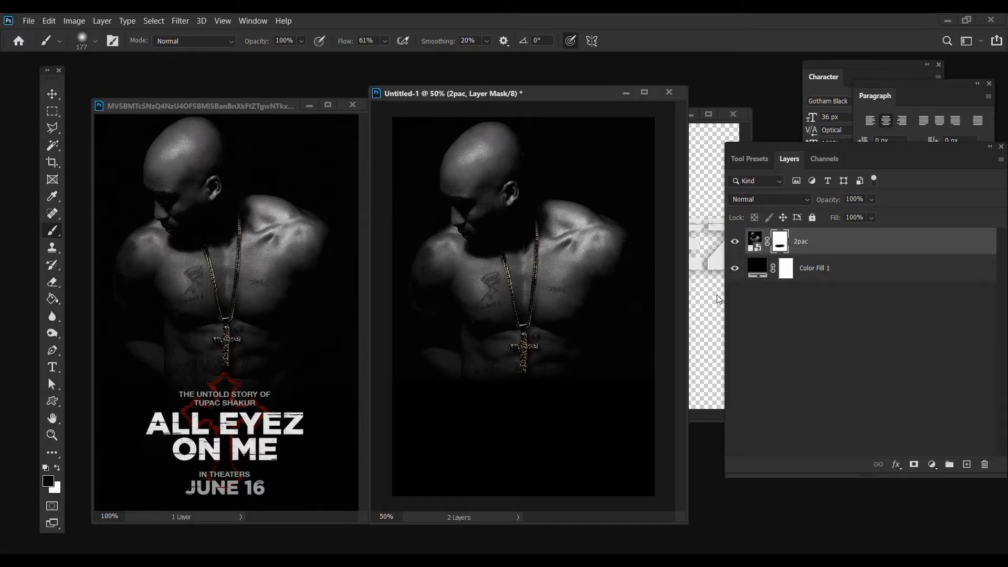
Copy the ALL EYEZ ON ME title artwork with the red cross into the poster, over the area below the pendant
key(v)
click(706, 142)
drag(572, 114, 579, 250)
drag(580, 292, 538, 199)
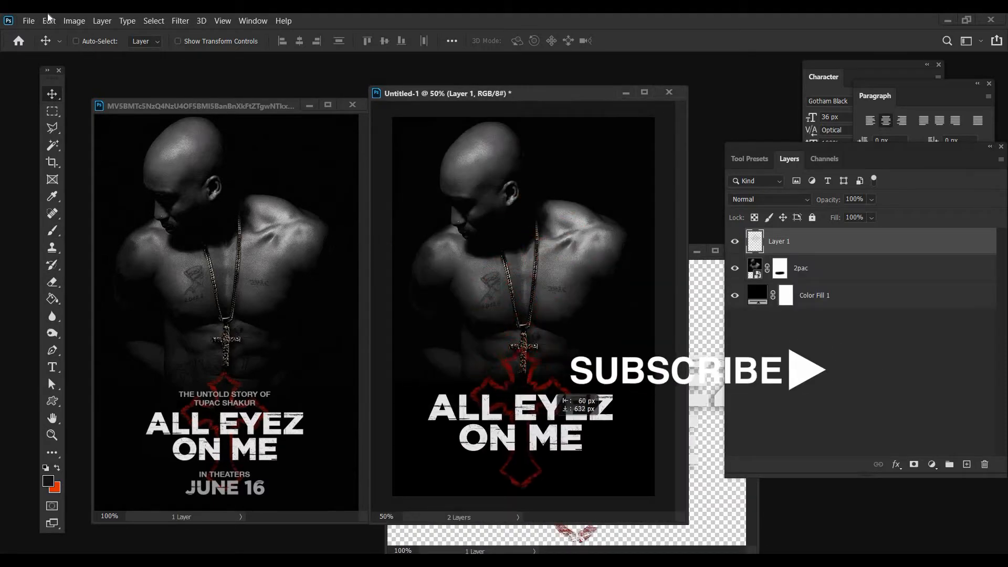
Convert the title artwork layer to a smart object and fit it just below the pendant at 81.48% scale
right_click(779, 241)
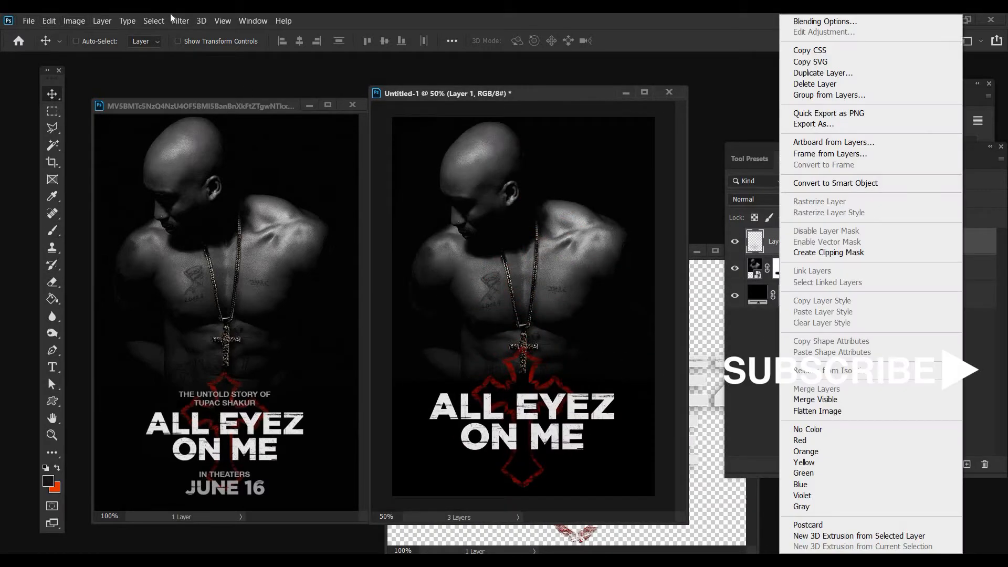
click(819, 183)
key(alt+e)
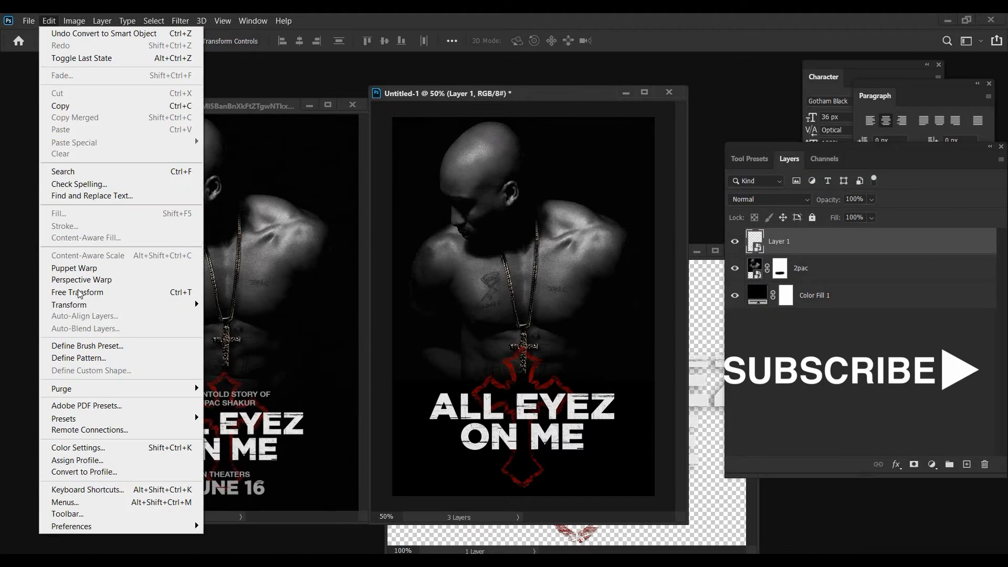
click(79, 292)
drag(524, 361, 528, 372)
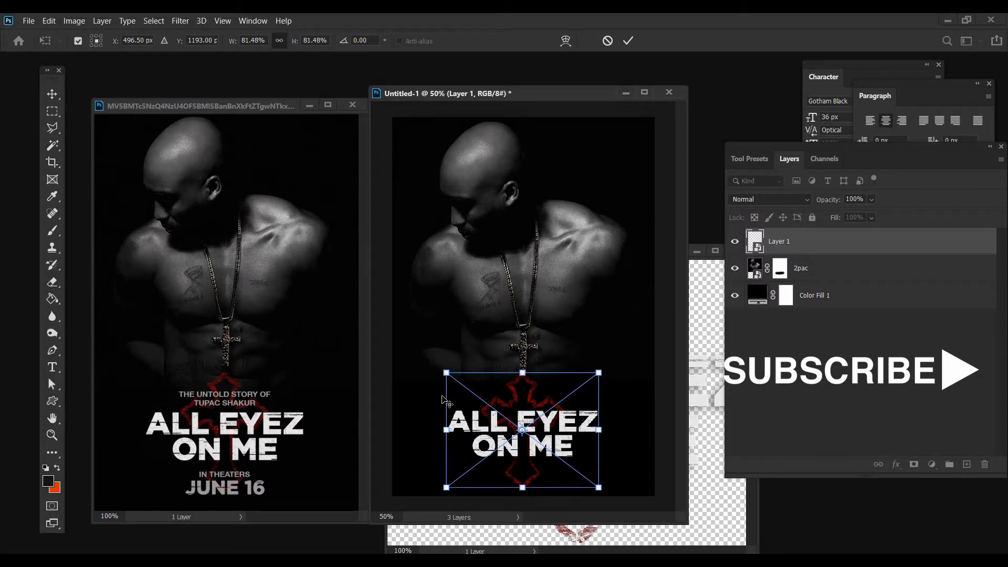
click(52, 94)
drag(496, 445, 499, 436)
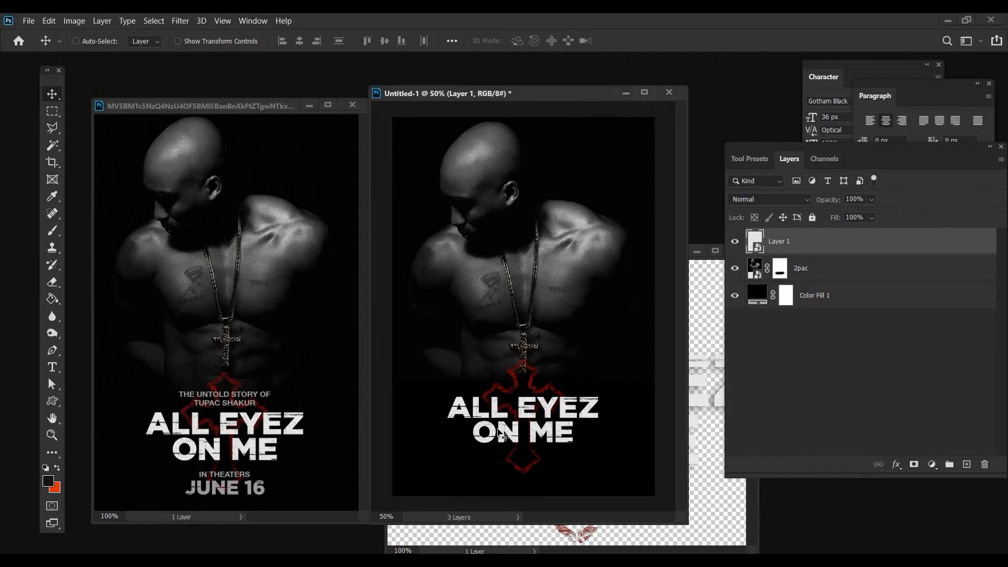
click(55, 218)
key(b)
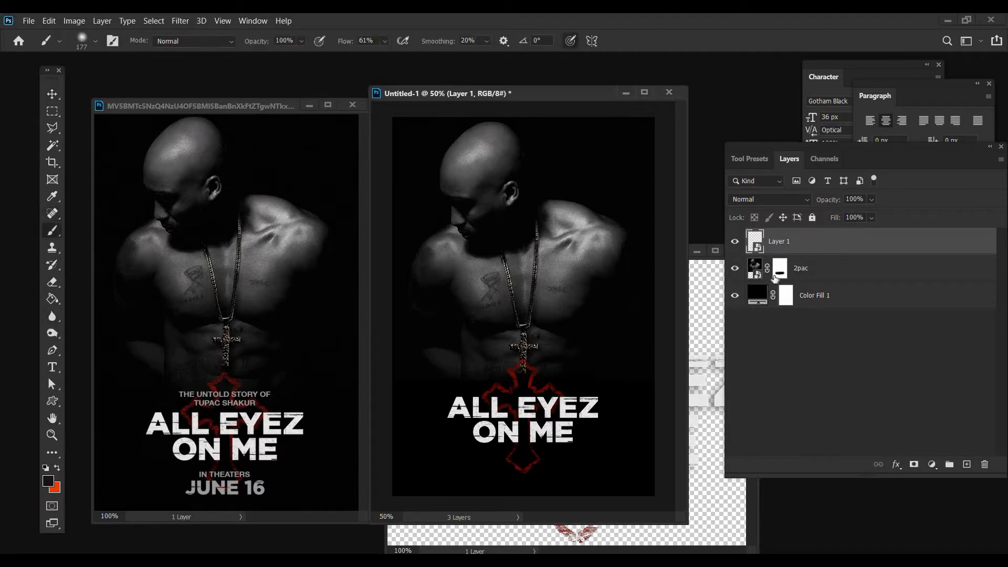
key(alt+bracketleft)
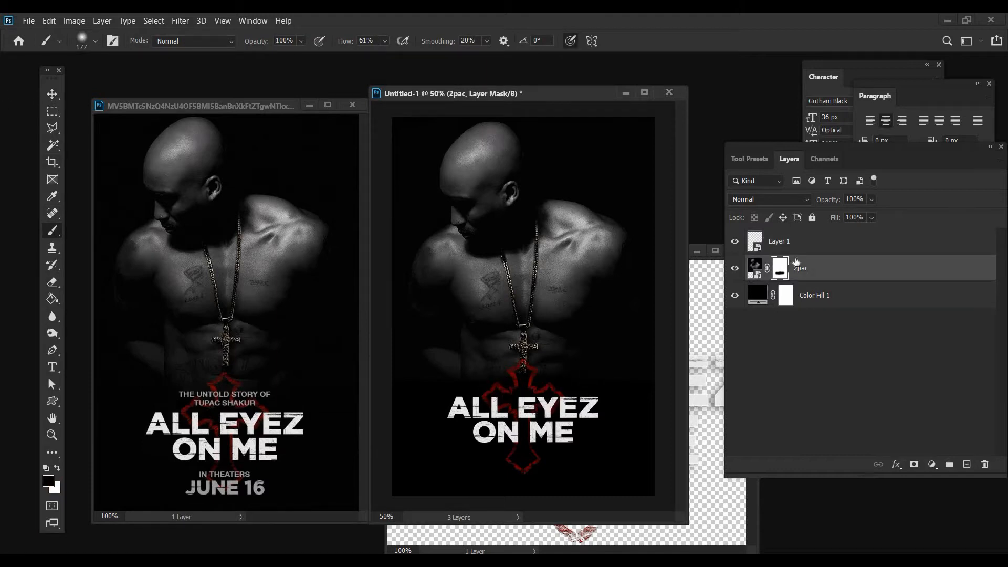
key(v)
key(alt+bracketright)
Start a text layer above the title in Berthold Akzidenz Grotesk Bold Condensed with a light grey text colour
key(t)
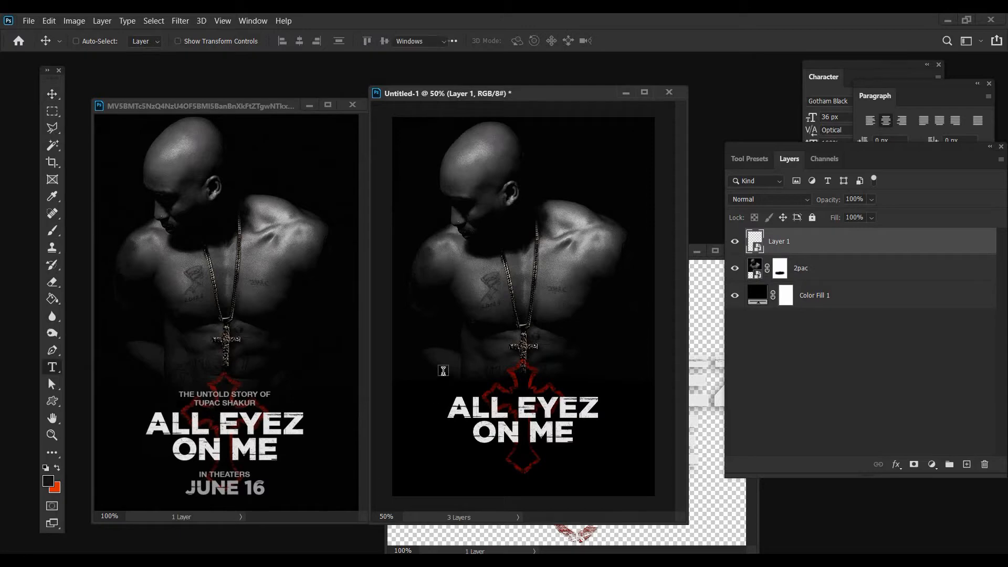
click(190, 41)
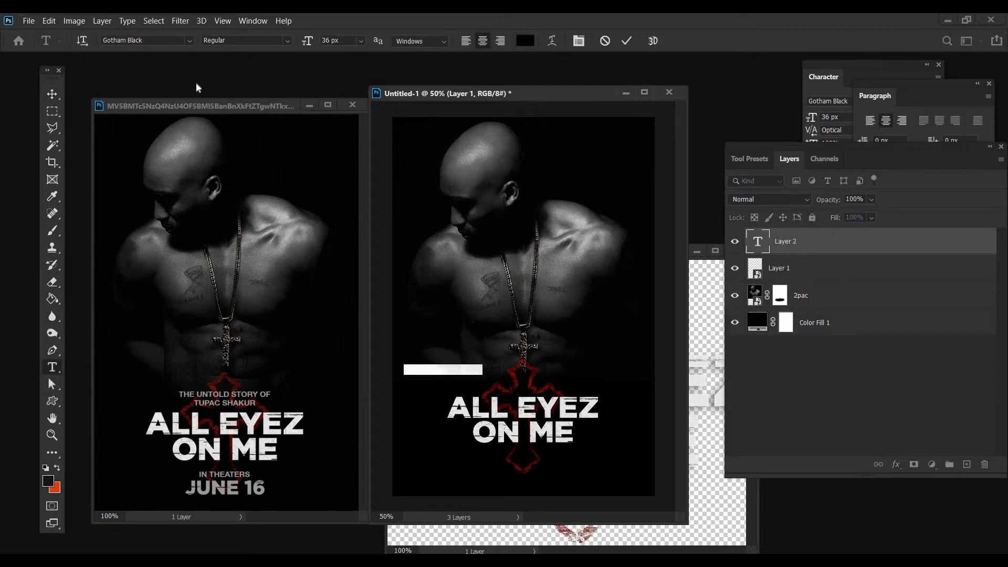
click(529, 40)
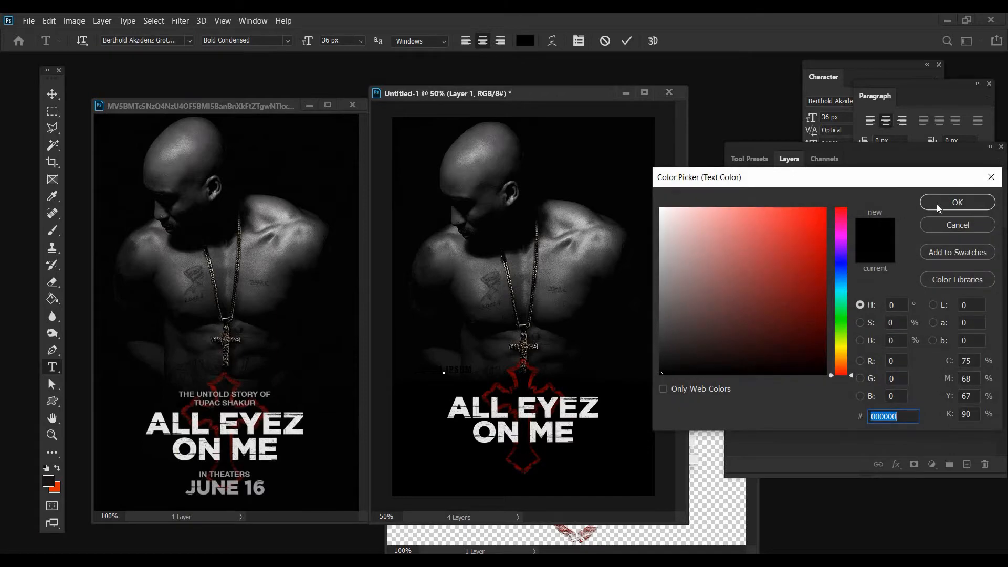
key(ctrl+v)
click(938, 201)
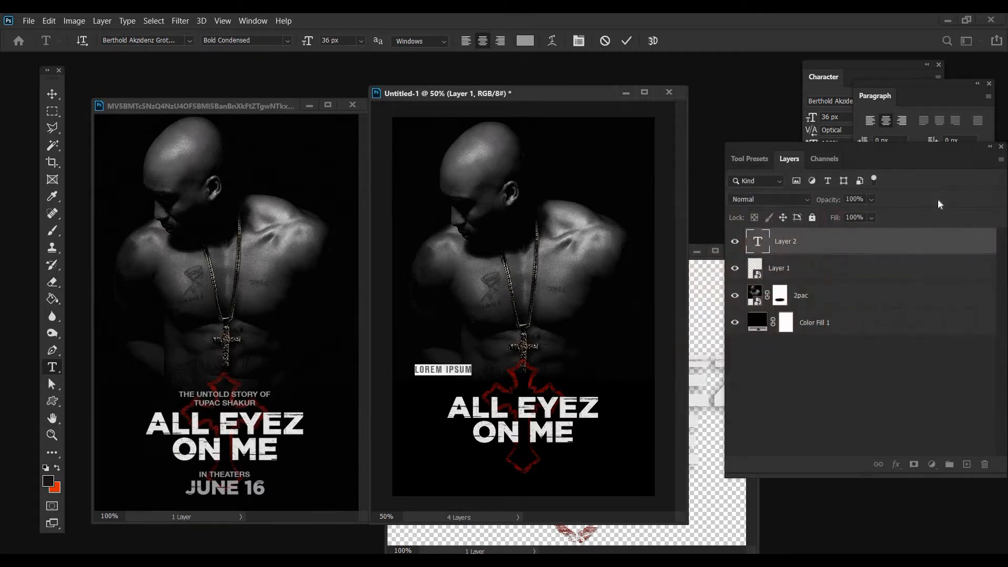
Enter "THE UNTOLD STORY OF" and "TUPAC SHAKUR" on two lines and centre the text just above the title
text(THE UNTOLD)
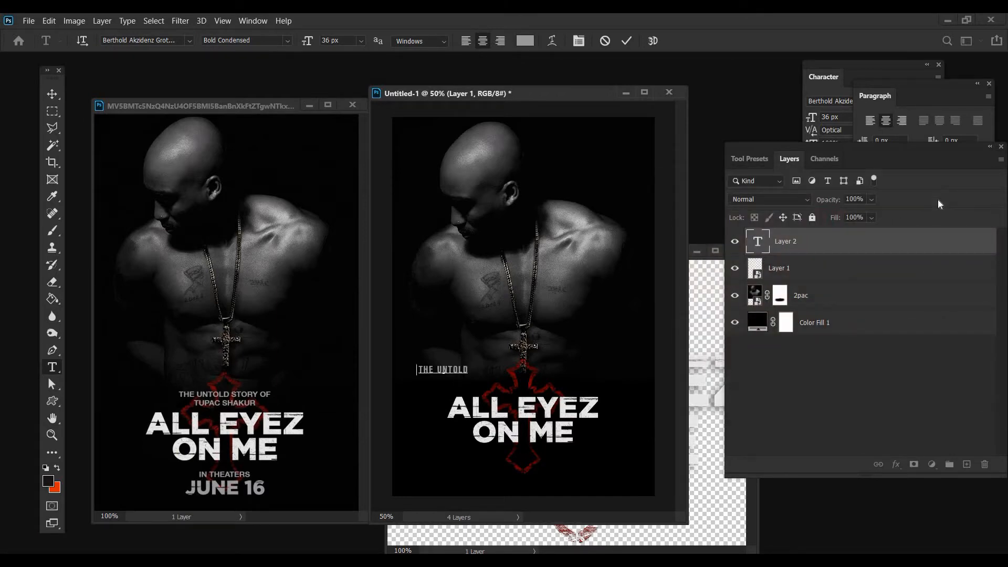
text( STORY OF)
key(Return)
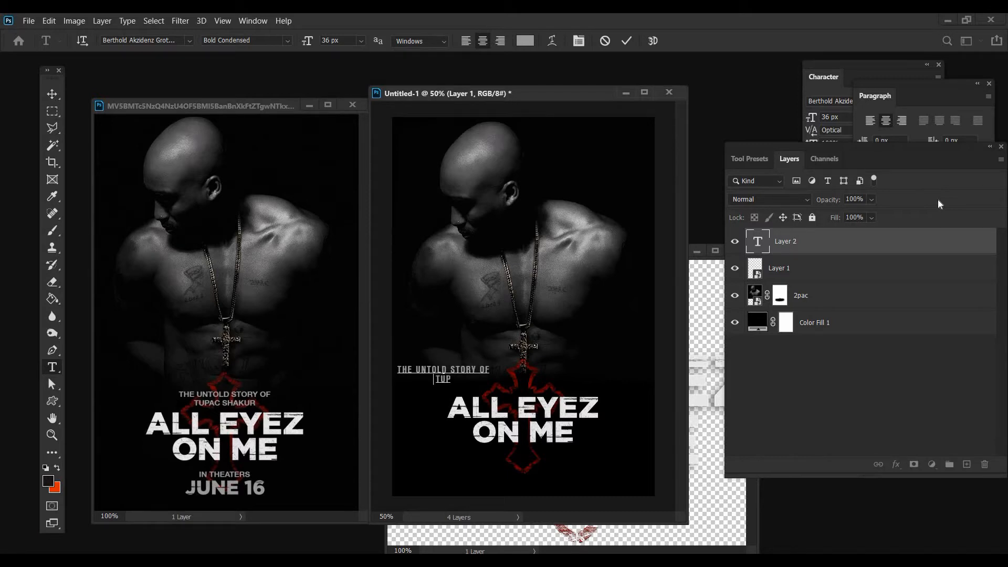
text(TUPAC SHAKUR)
click(55, 95)
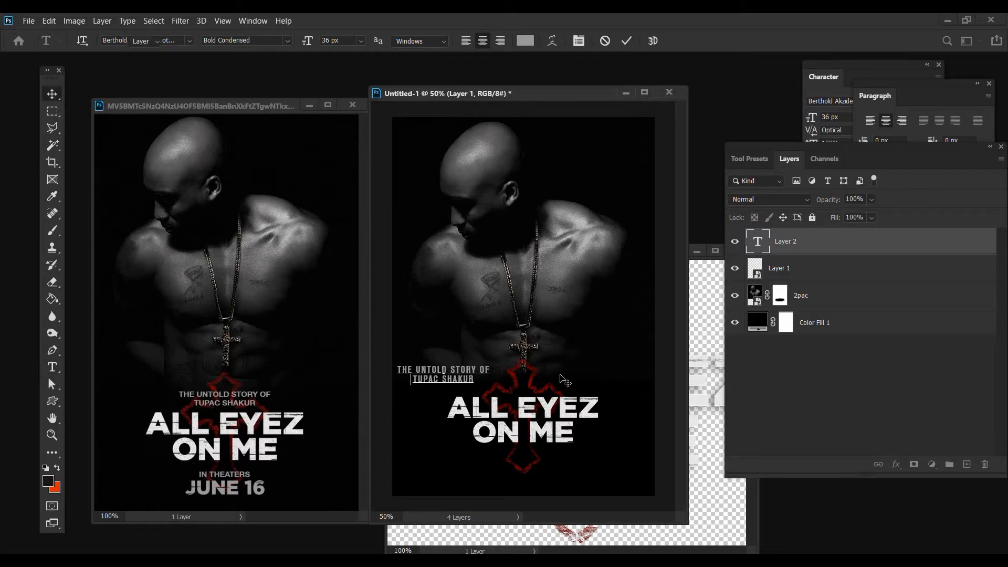
drag(507, 409, 539, 405)
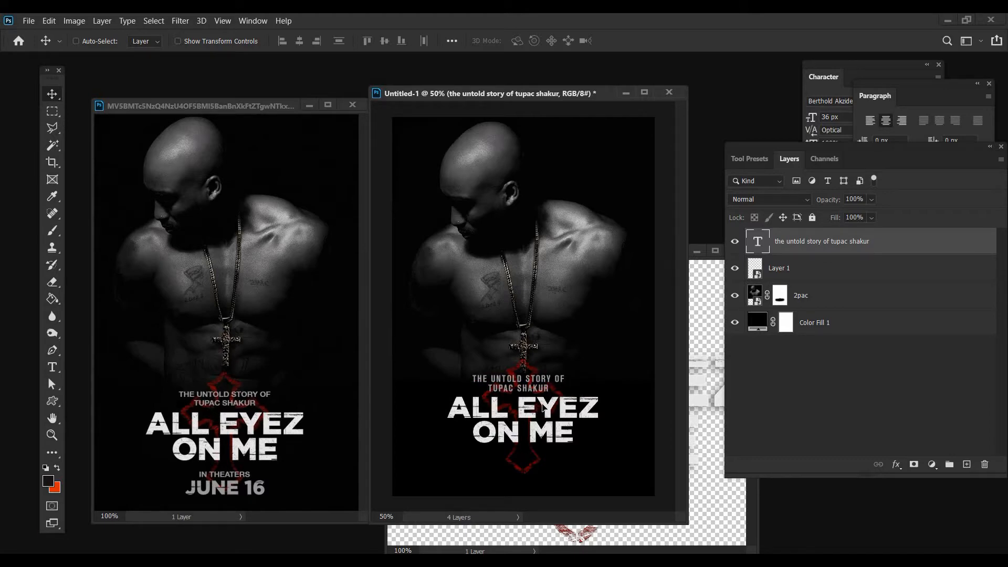
drag(543, 408, 548, 413)
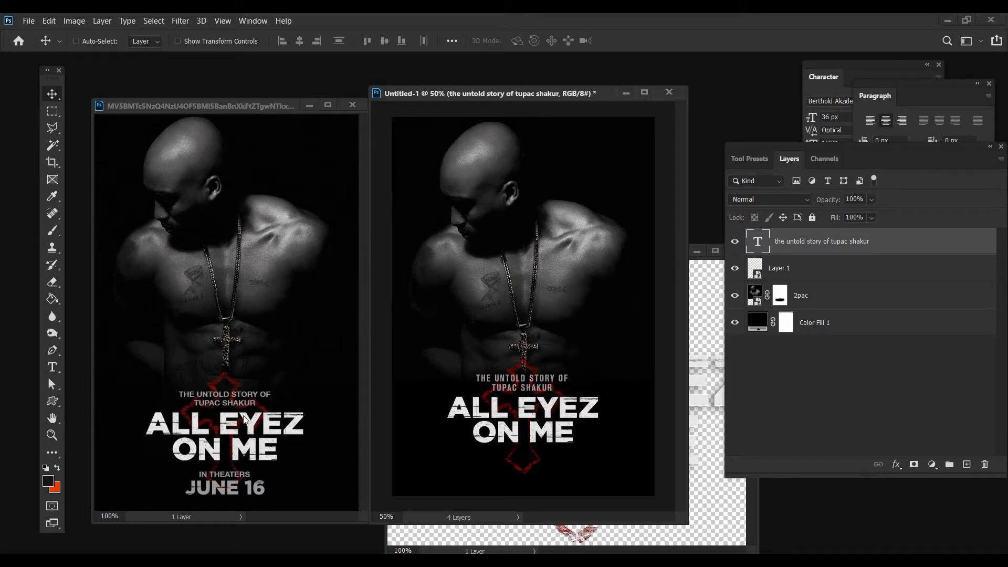
Add the text line "IN THEATERS" and centre it below the title
click(52, 370)
click(472, 464)
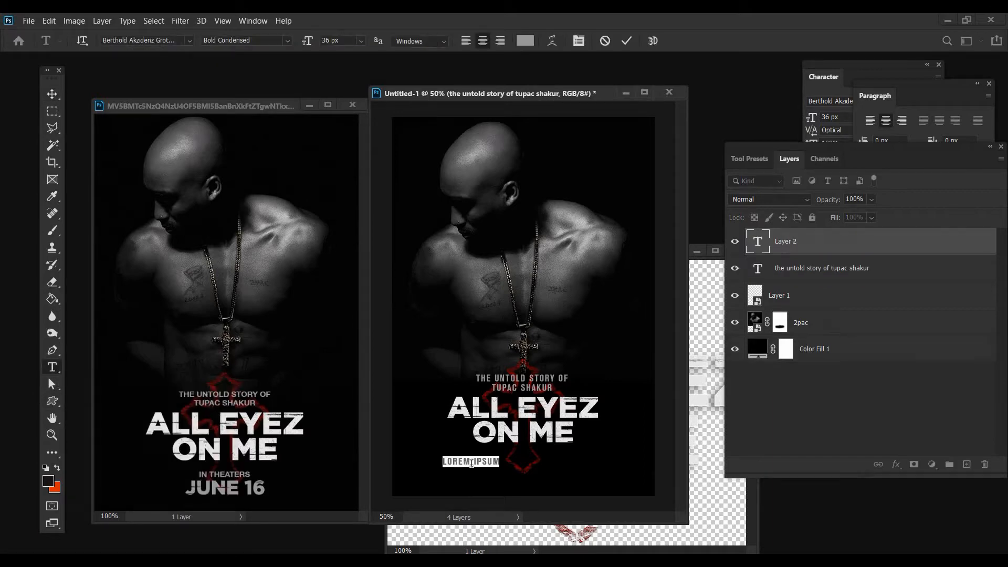
text(in theaters)
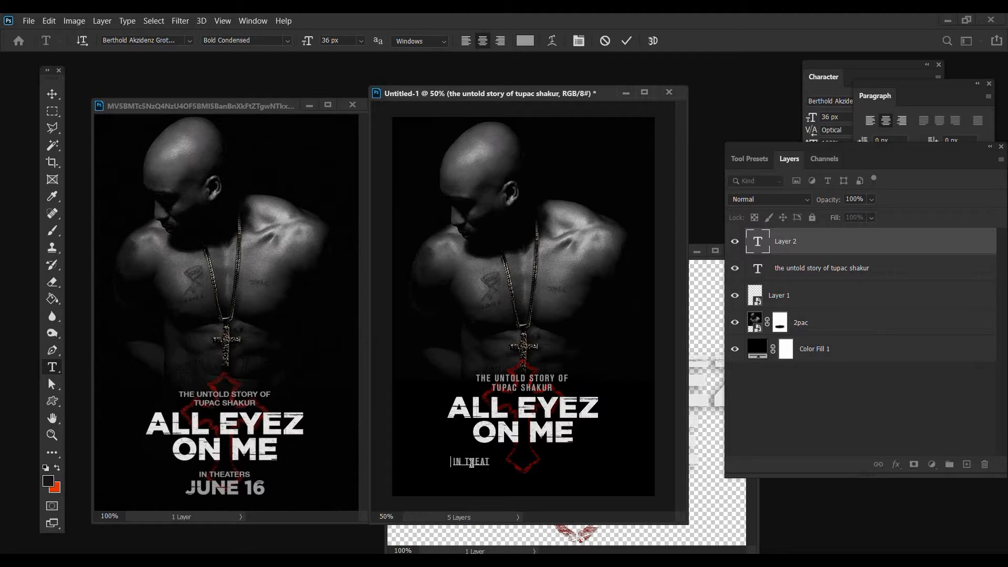
key(ctrl+Return)
key(v)
drag(499, 481, 547, 487)
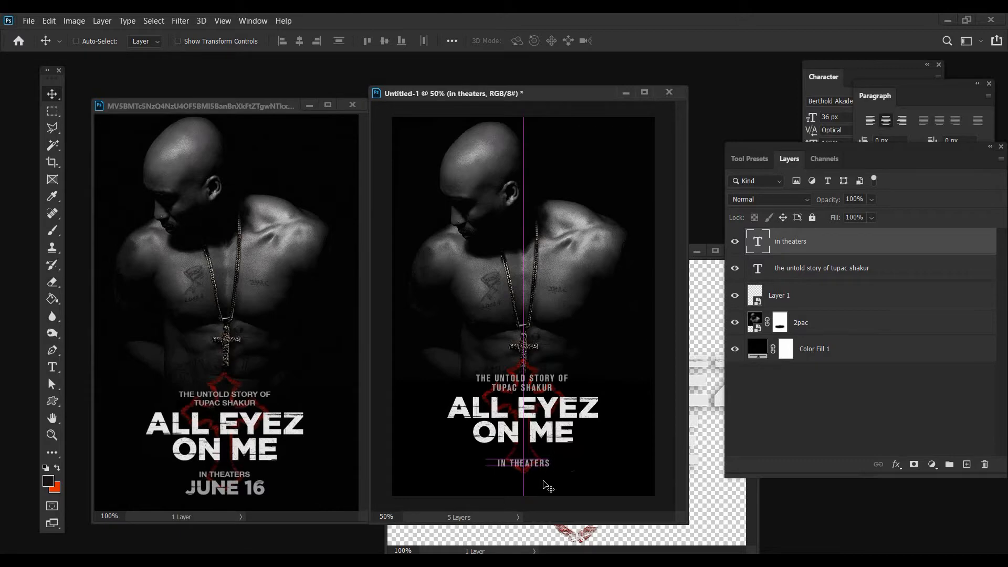
Add the text line "JUNE 16" near the poster's lower edge and set its font to Gotham Black
key(t)
click(436, 476)
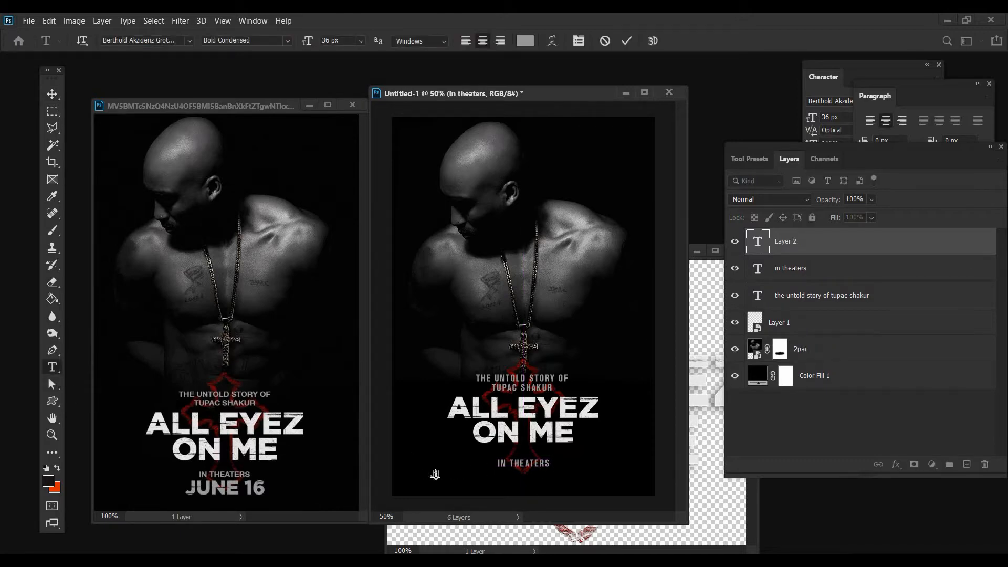
text(JUNE 16)
drag(468, 482, 418, 474)
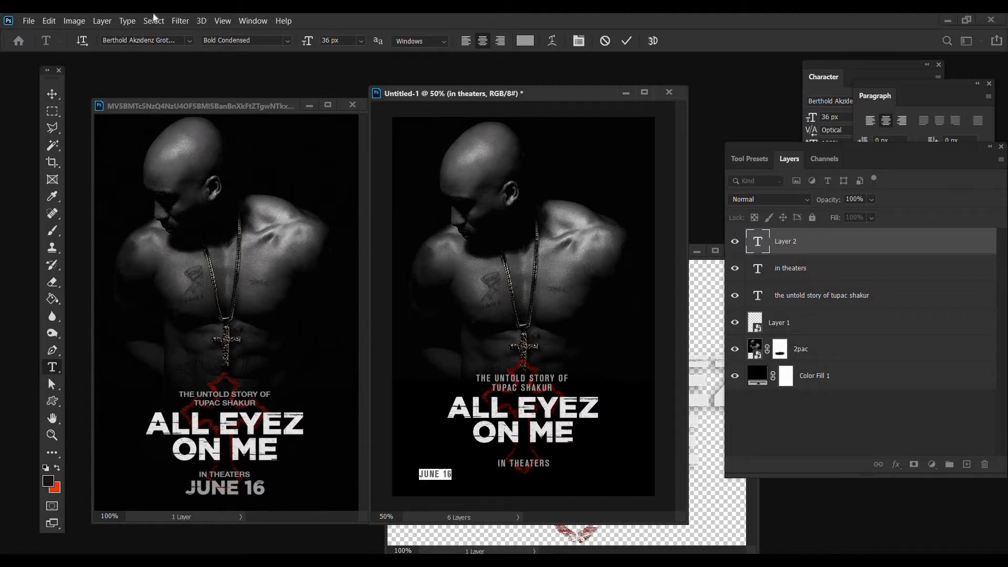
click(187, 38)
click(237, 93)
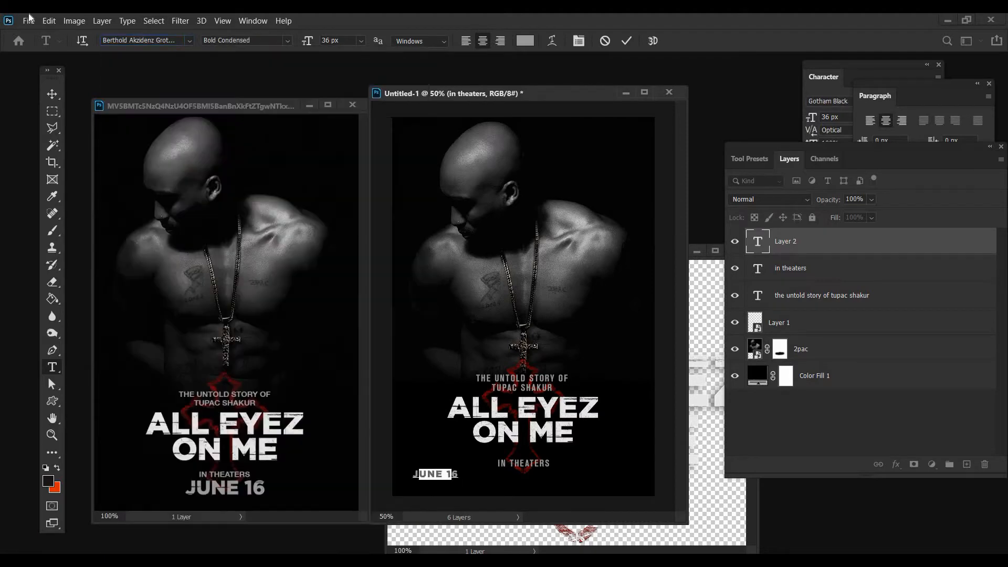
Scale the "JUNE 16" text up to 65.75 px with Free Transform
key(alt+e)
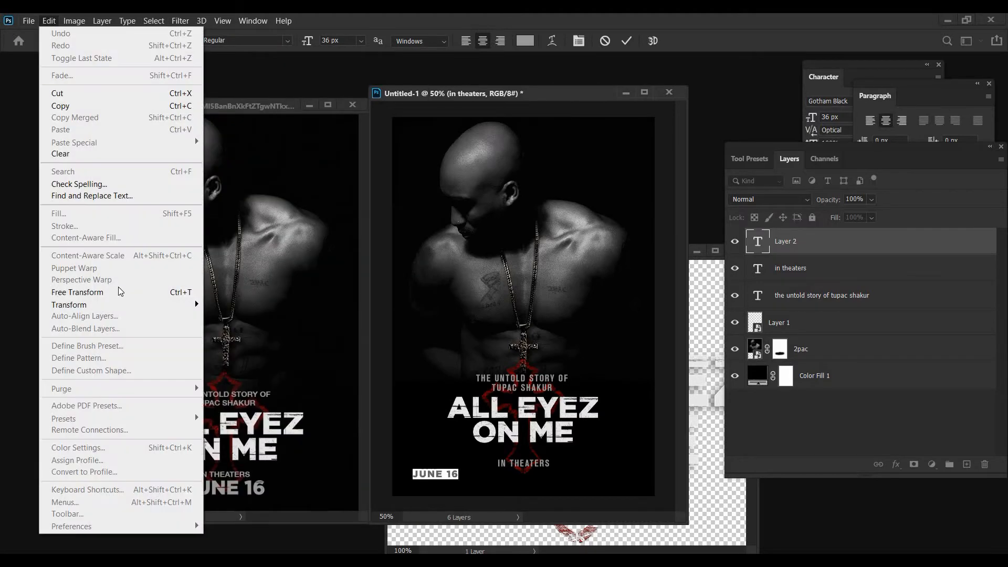
click(118, 289)
drag(460, 474, 494, 473)
key(Return)
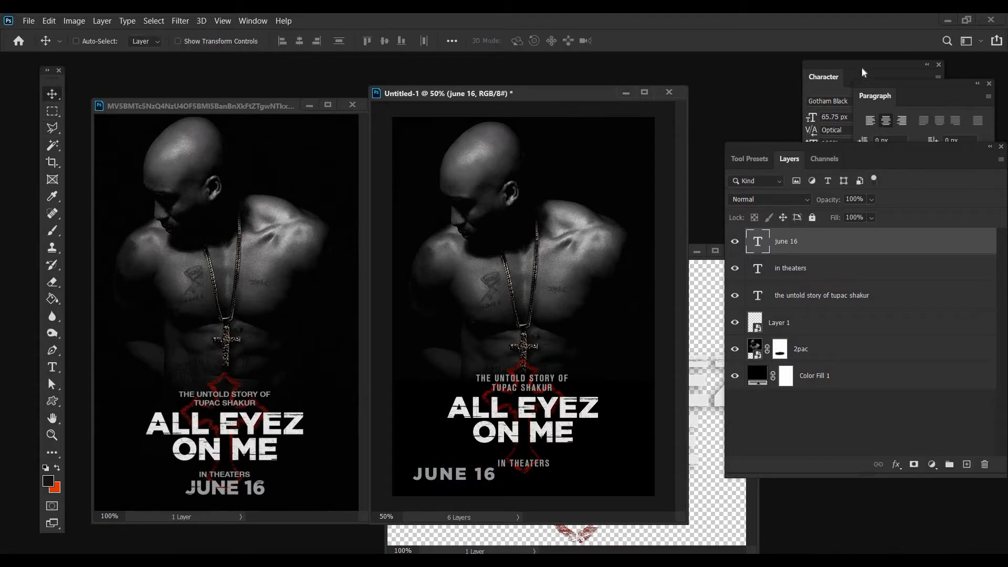
Set the tracking of the "JUNE 16" text to 25
click(908, 75)
click(935, 131)
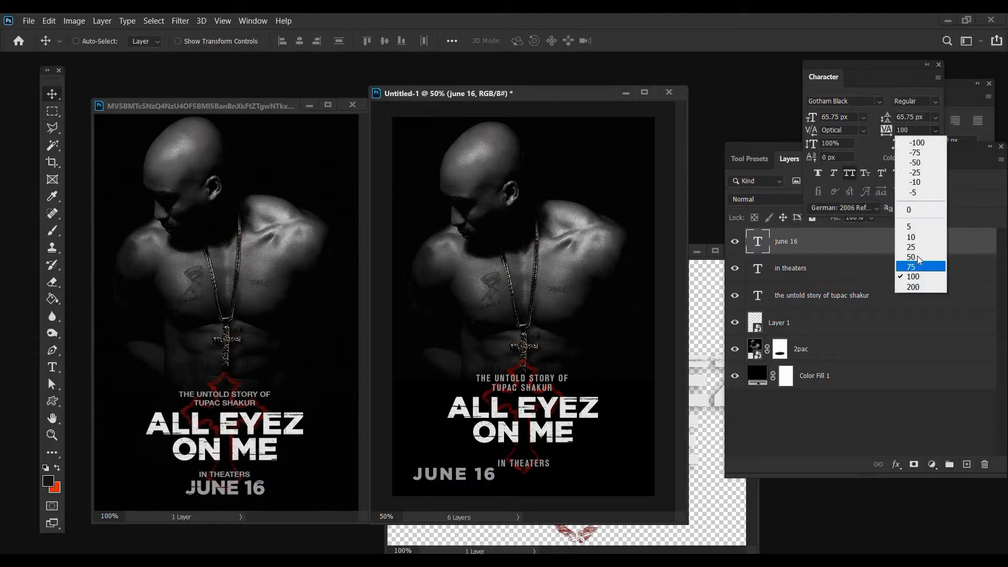
click(919, 255)
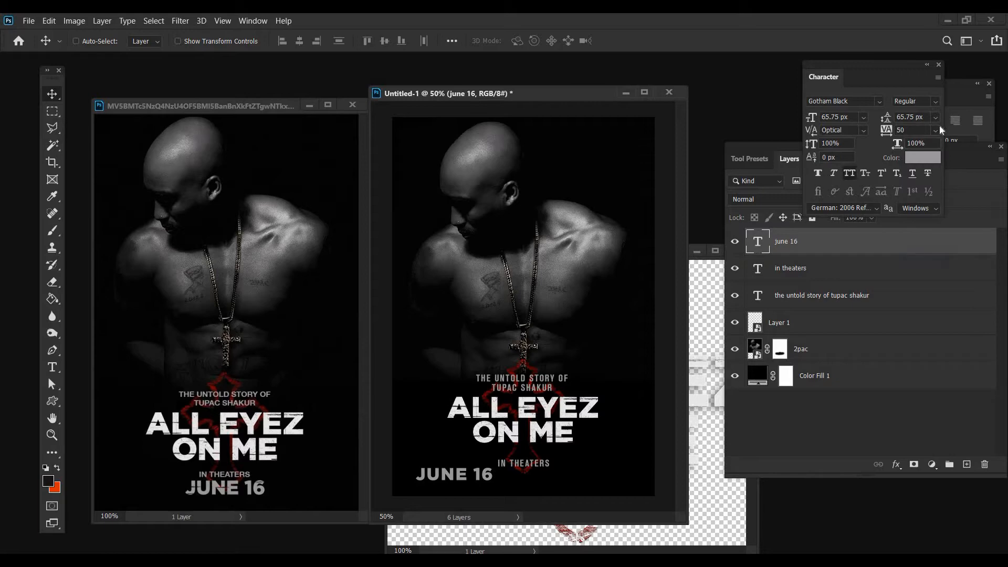
click(935, 130)
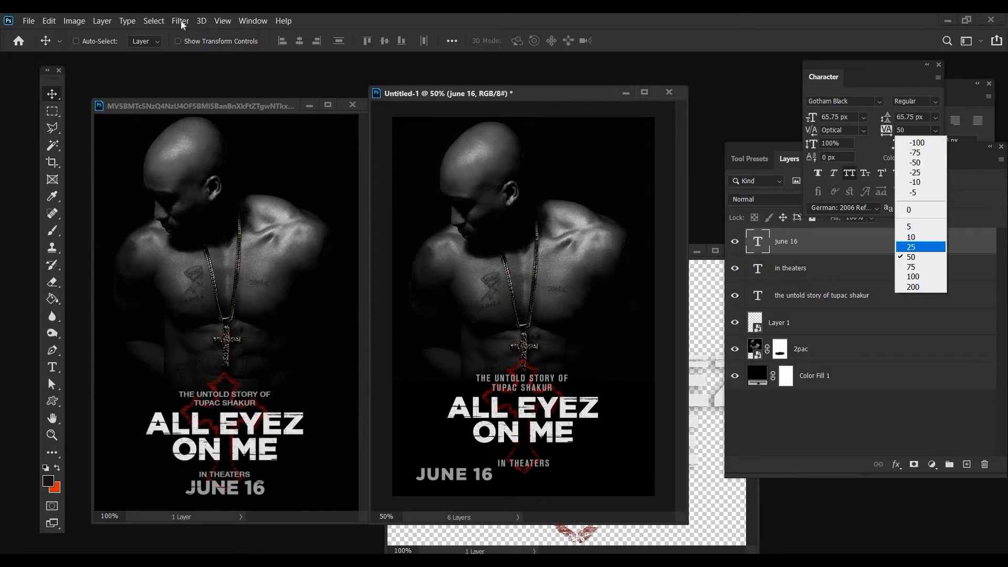
key(Return)
Scale "JUNE 16" to 70.38 px centred just below "IN THEATERS" and give its layer a white layer mask
click(28, 20)
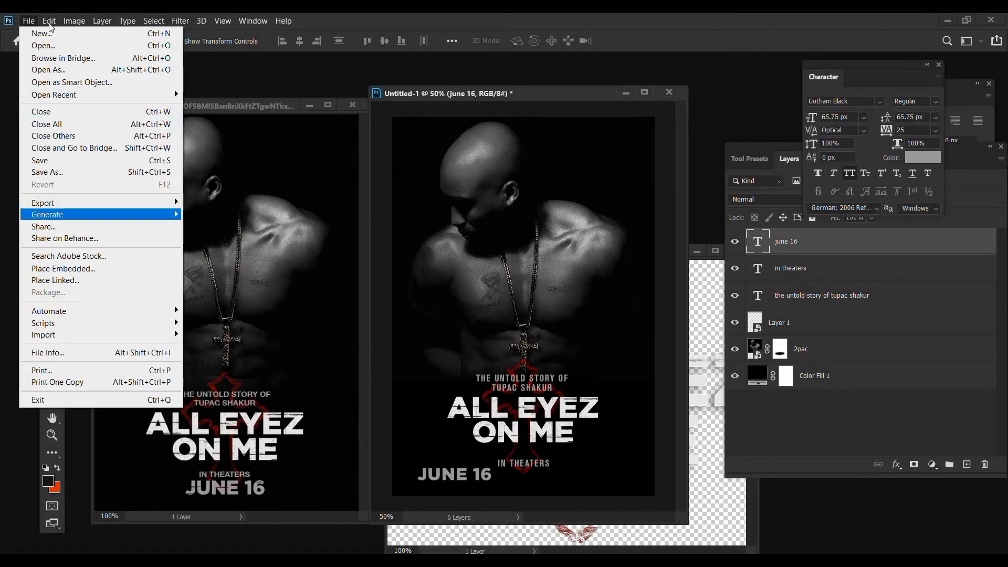
key(Escape)
click(49, 21)
key(Down)
key(Return)
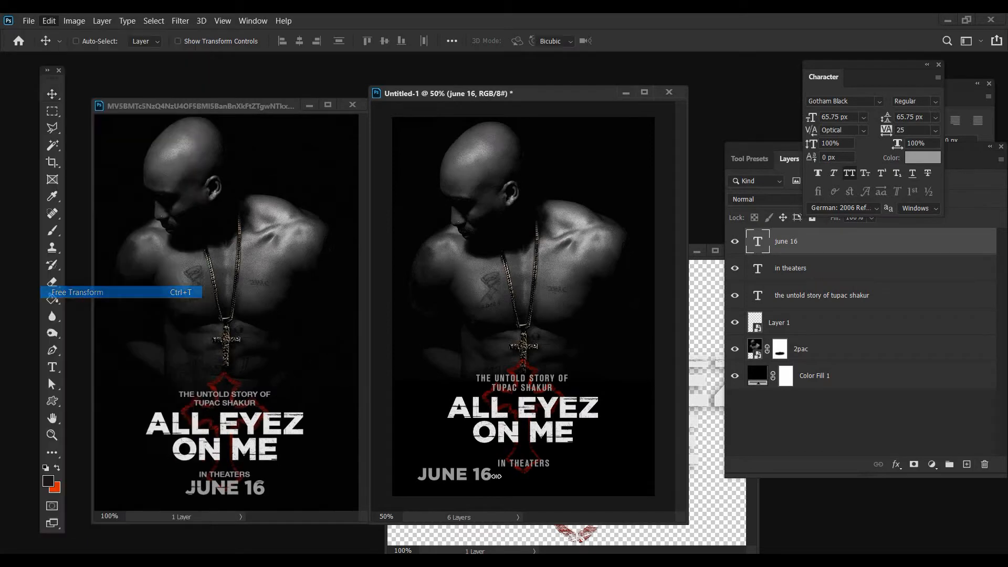
drag(497, 473, 554, 471)
click(50, 94)
shift+click(782, 267)
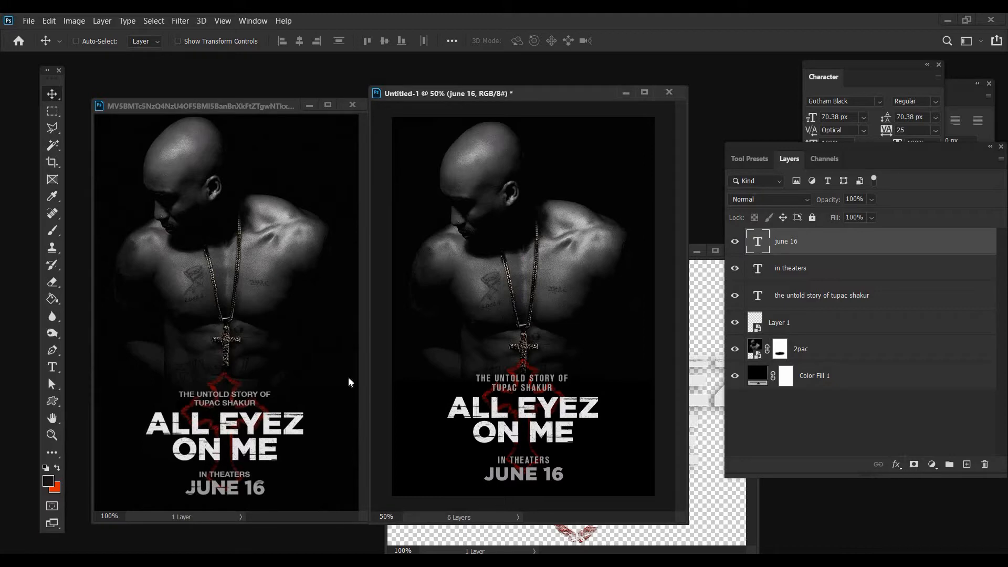
Select a thin horizontal strip across the stems of J and U in "JUNE" and fill it with black on the mask
click(52, 435)
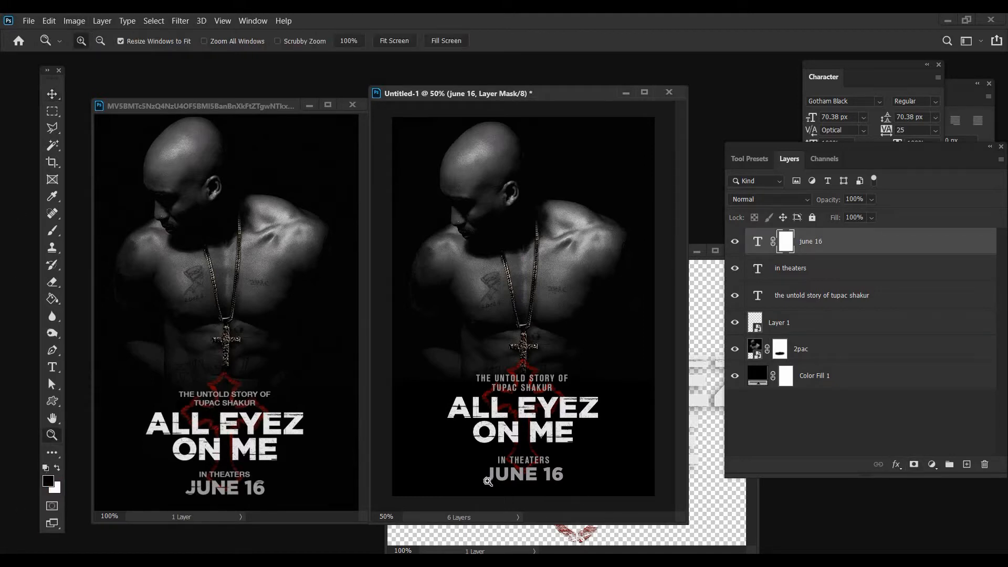
click(515, 506)
click(513, 504)
click(473, 464)
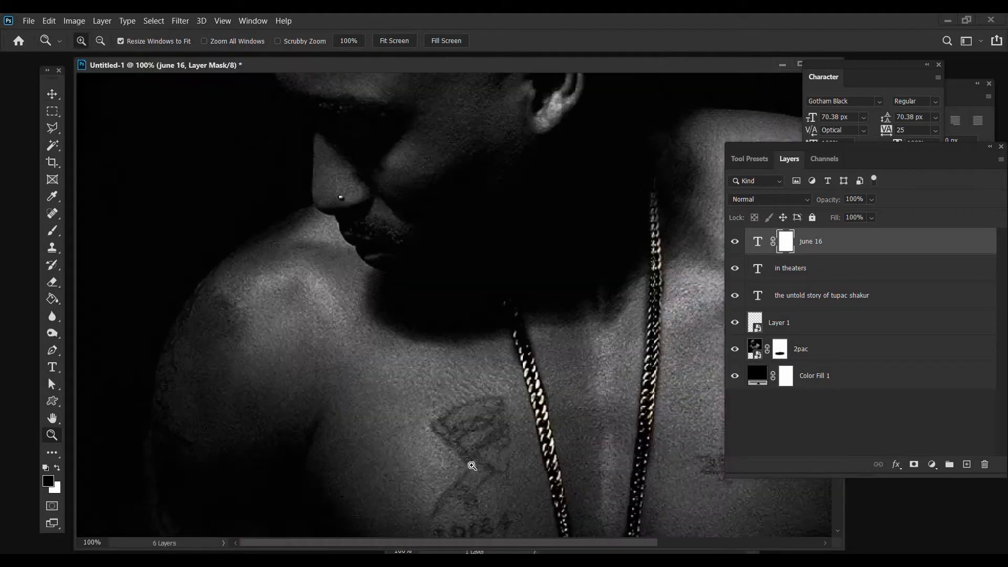
key(ctrl+plus)
key(m)
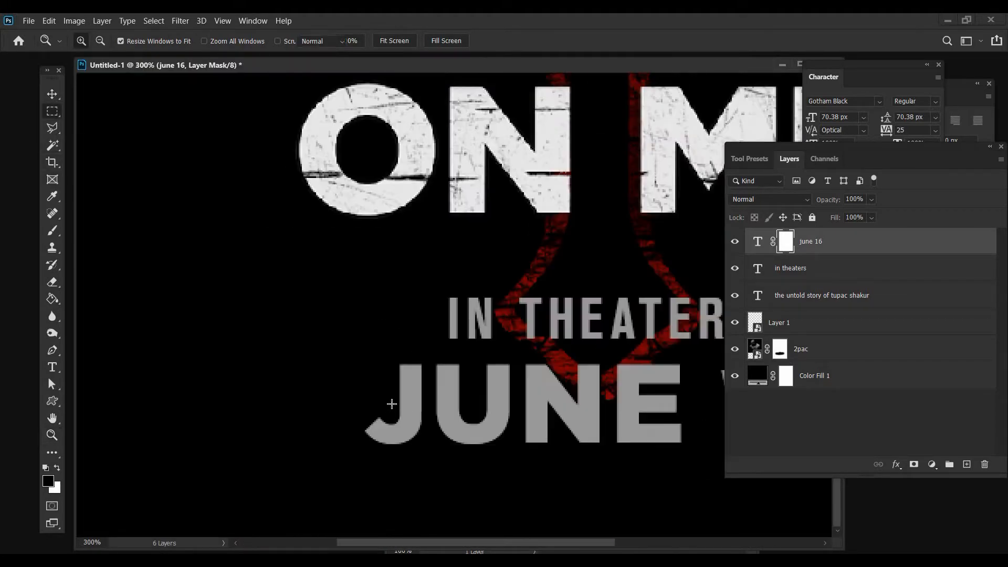
drag(423, 397, 456, 399)
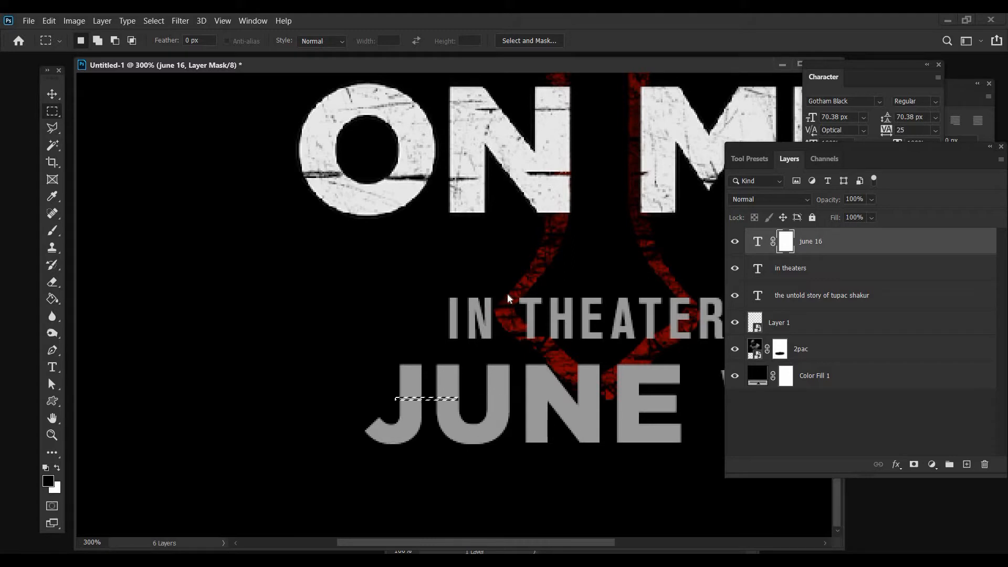
right_click(456, 399)
click(478, 322)
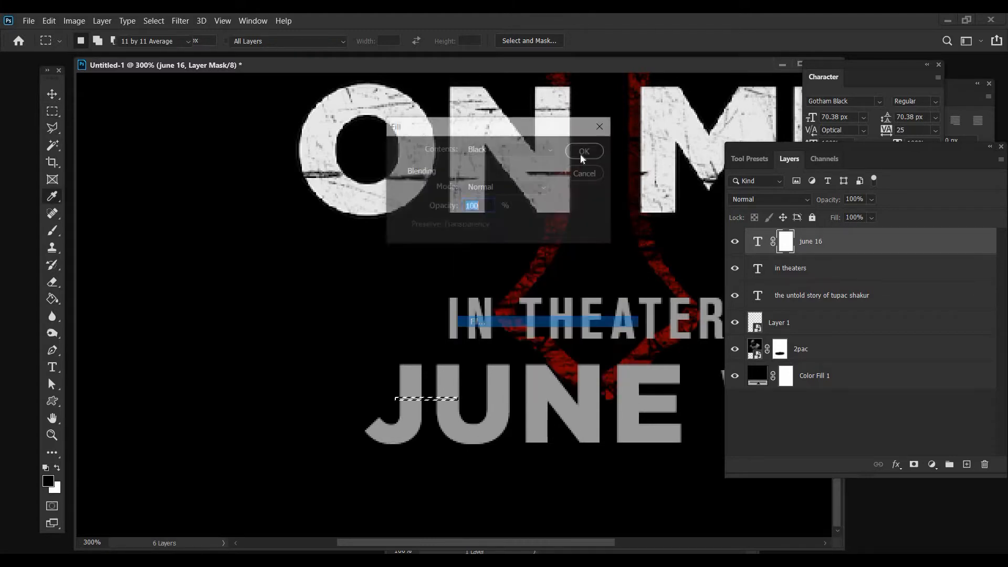
click(583, 151)
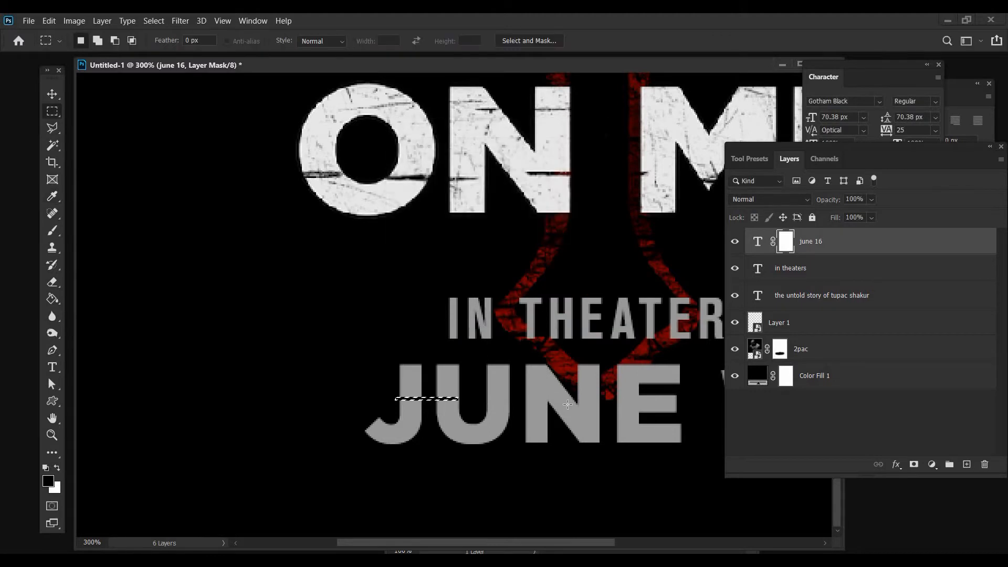
key(ctrl+d)
Mask out a thin horizontal strip from the N's right stem to the E's left edge with a black fill
drag(577, 410, 626, 412)
right_click(627, 412)
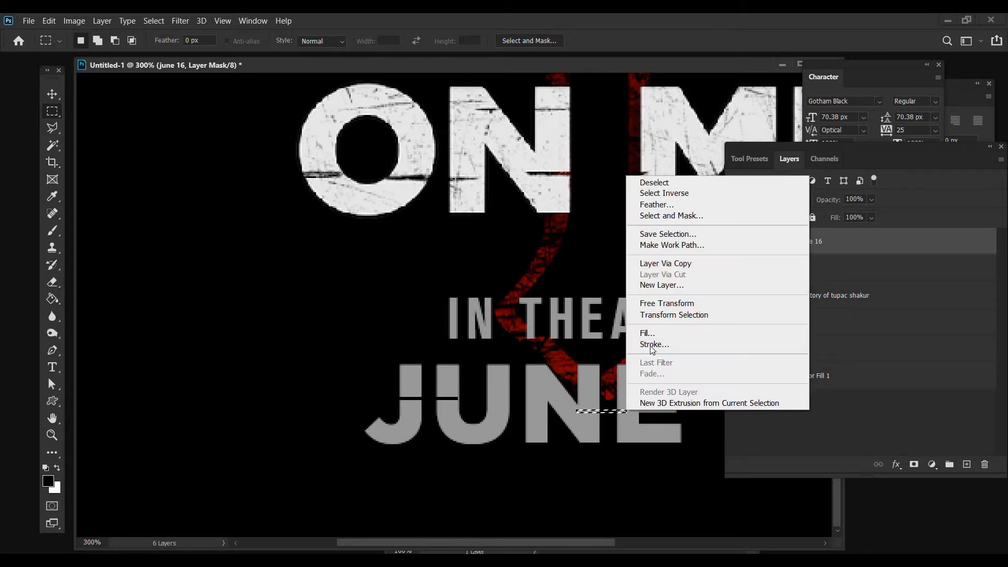
key(Return)
key(Return)
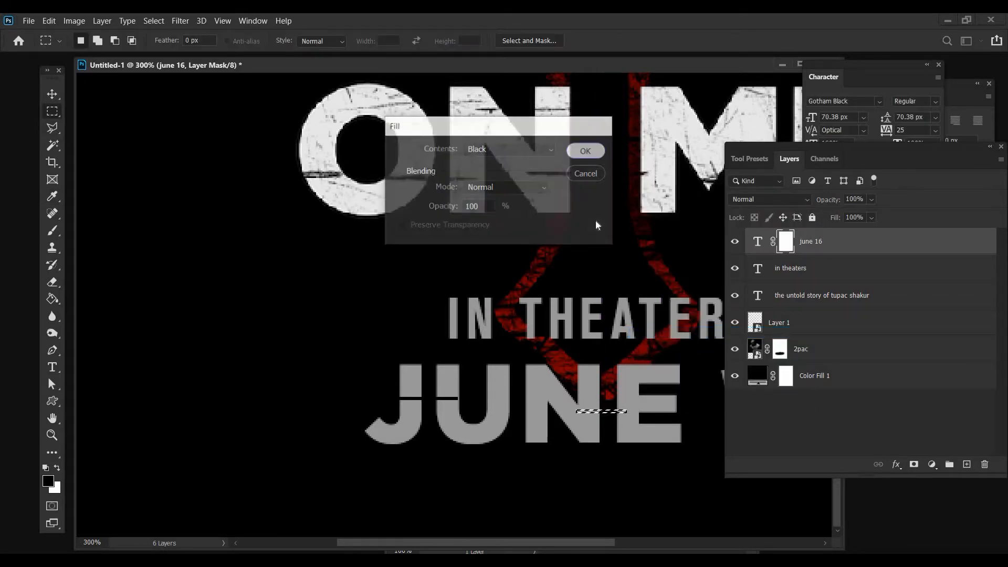
key(ctrl+d)
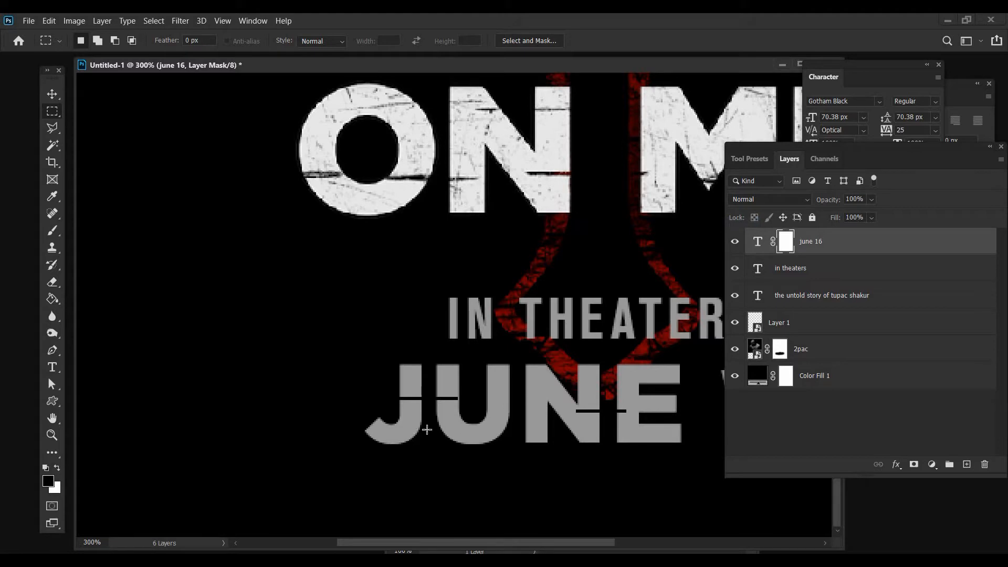
Mask out a short, thin strip between the lower curves of J and U with a black fill, then deselect
drag(411, 430, 447, 431)
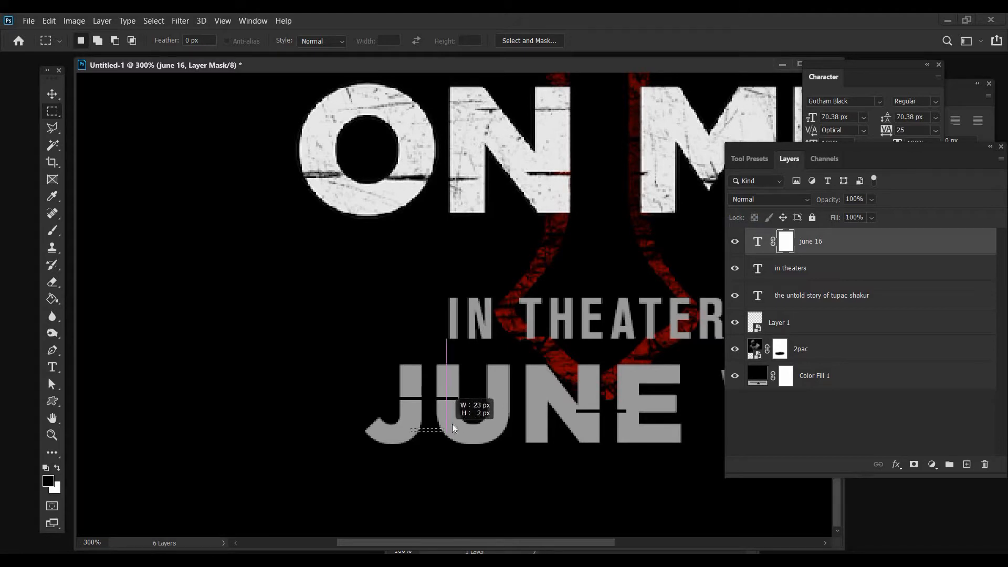
right_click(469, 346)
click(481, 354)
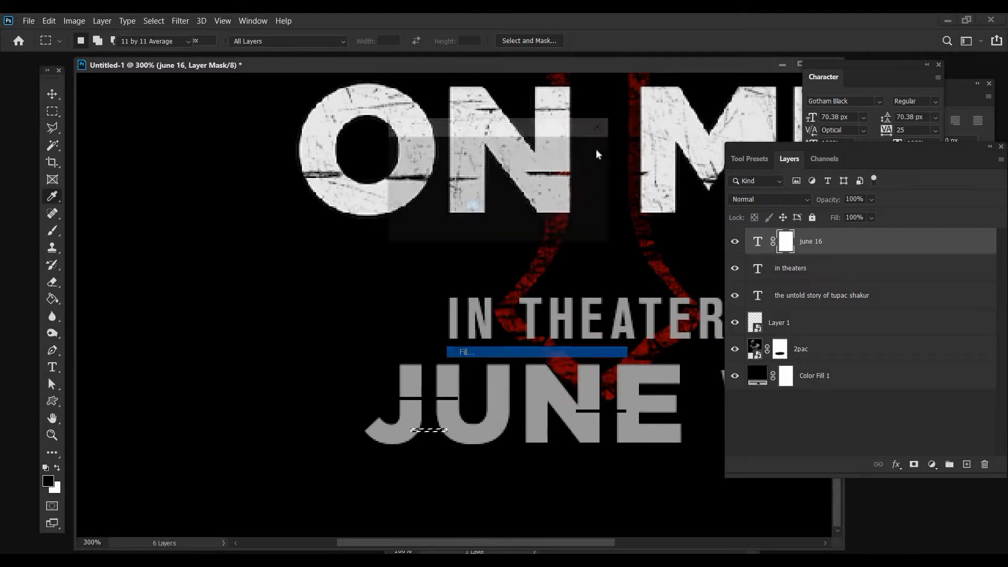
click(595, 151)
right_click(588, 210)
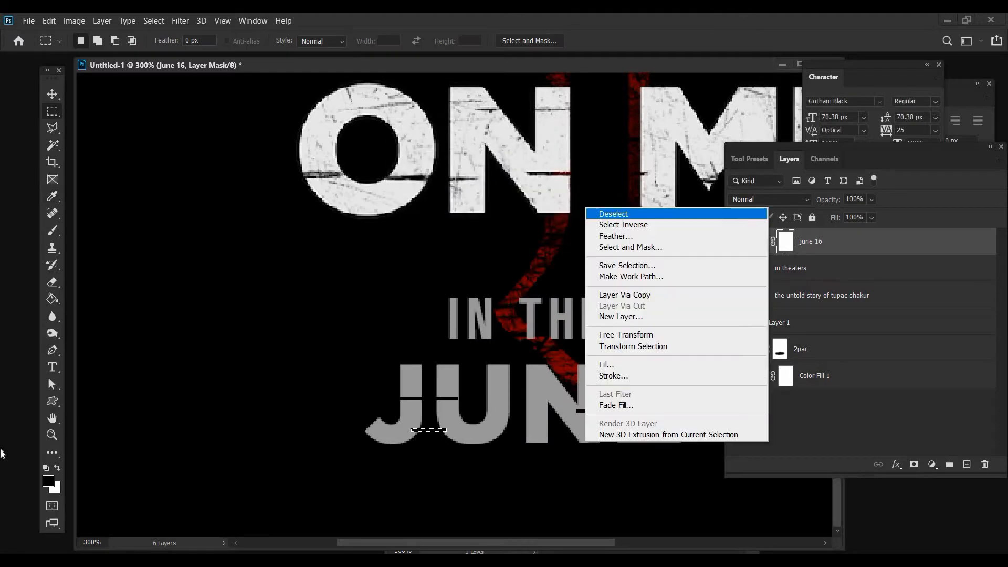
click(614, 214)
key(z)
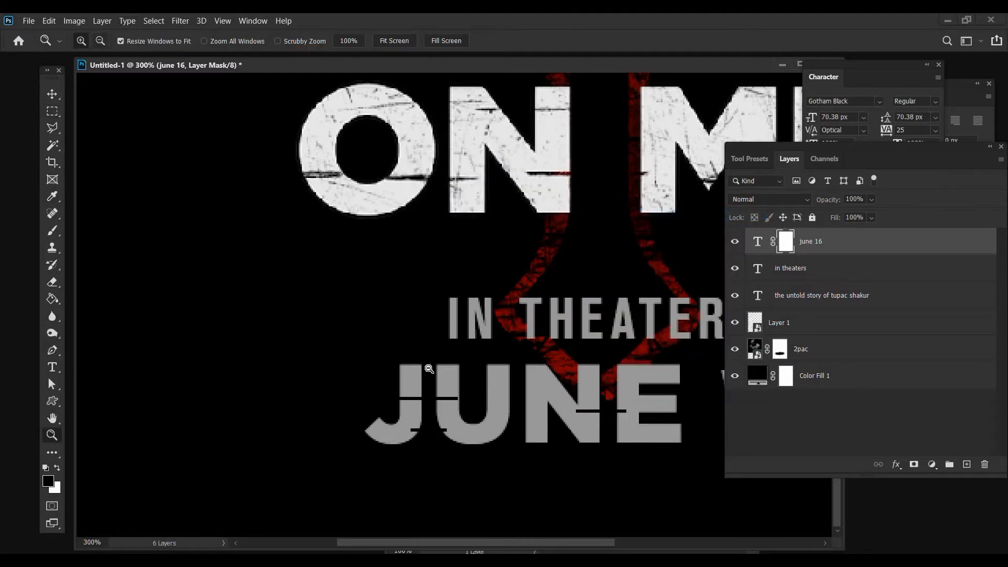
key(ctrl+0)
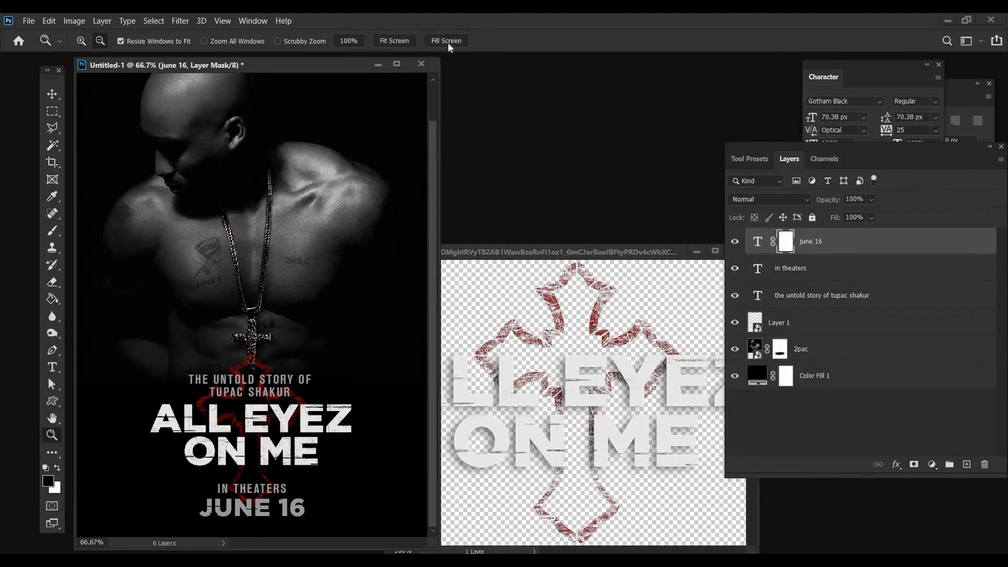
drag(196, 66, 468, 75)
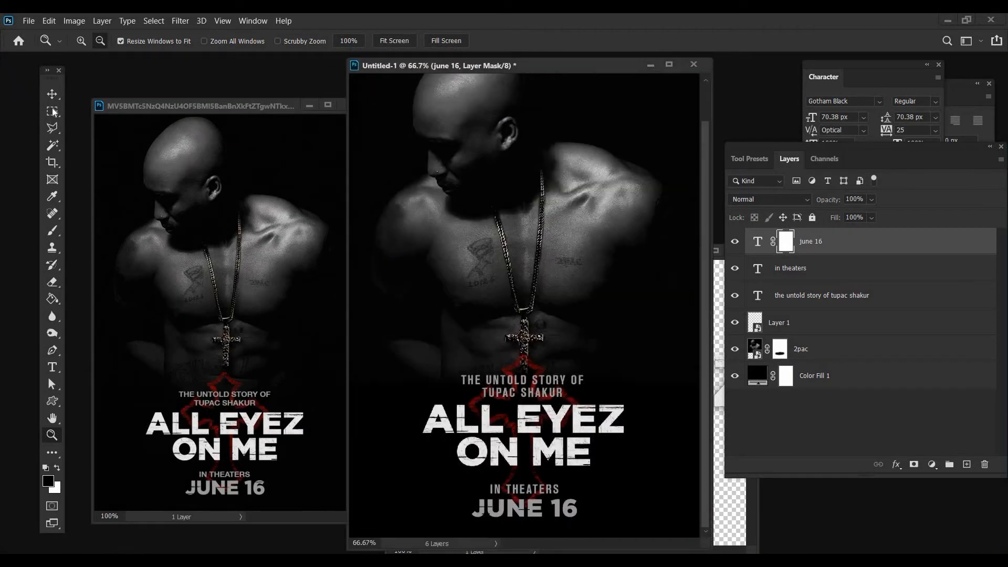
key(m)
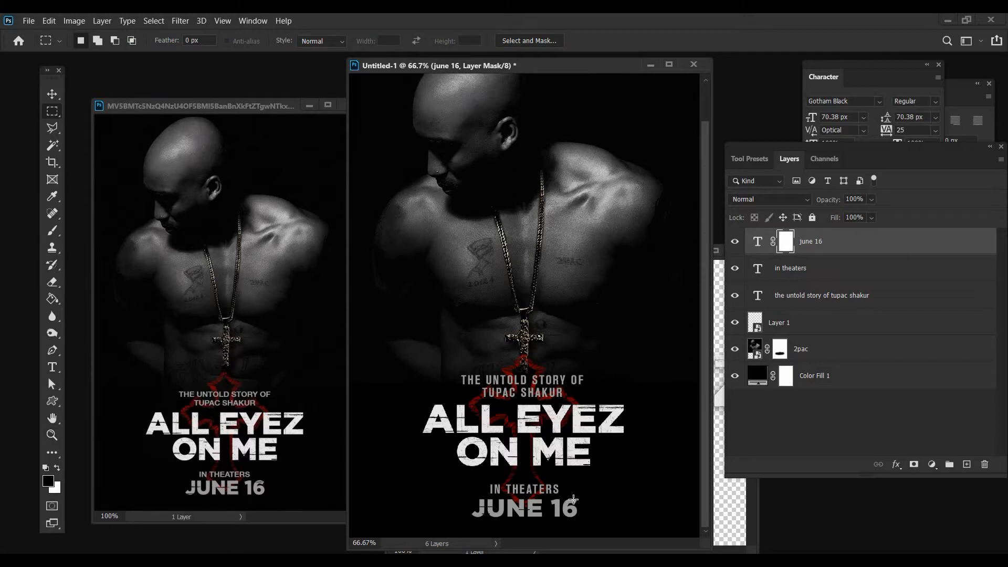
drag(577, 500, 568, 496)
right_click(572, 498)
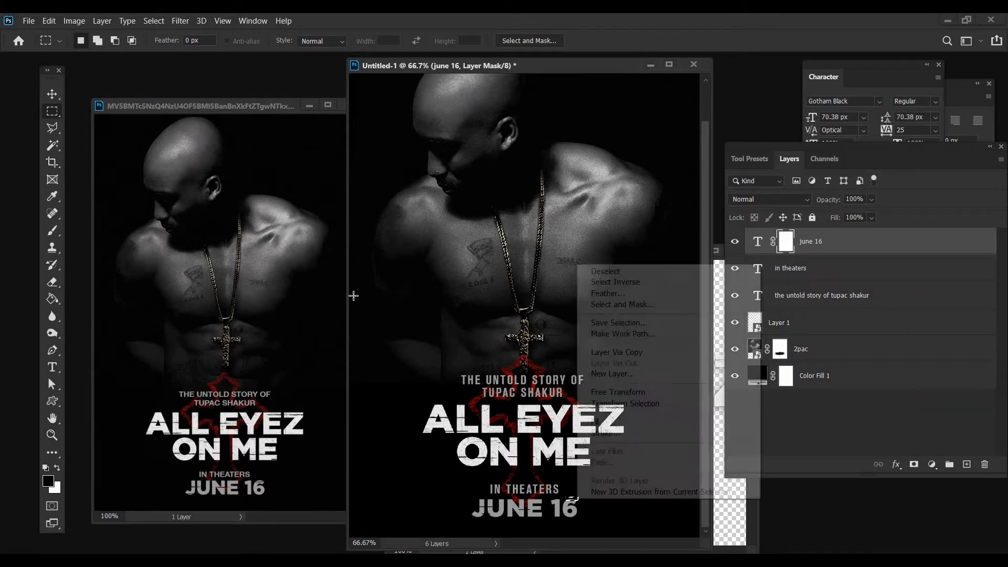
key(Escape)
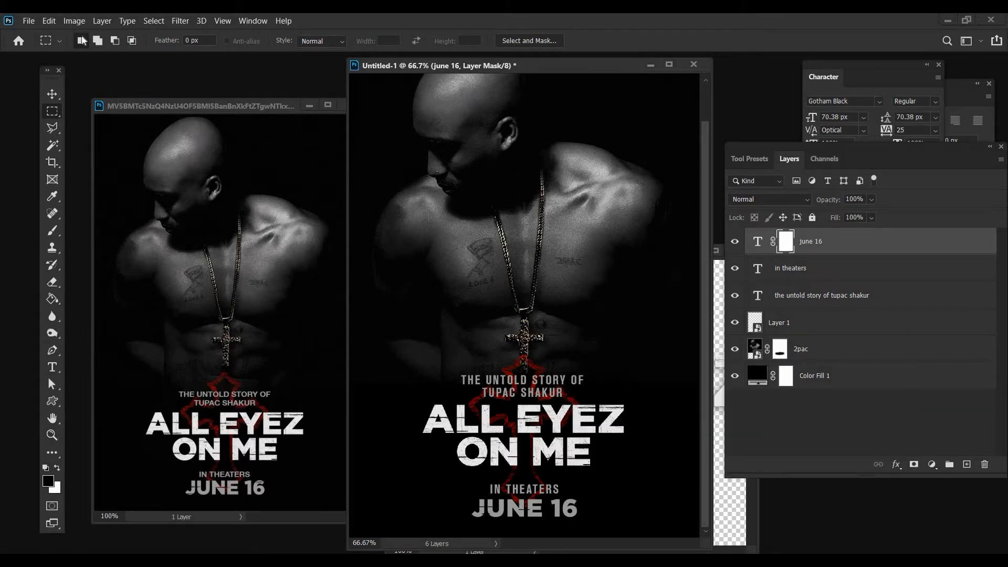
Mask out a thin horizontal strip across the upper right edge of the 6 in "16" with a black fill
key(z)
click(615, 465)
click(614, 465)
click(615, 465)
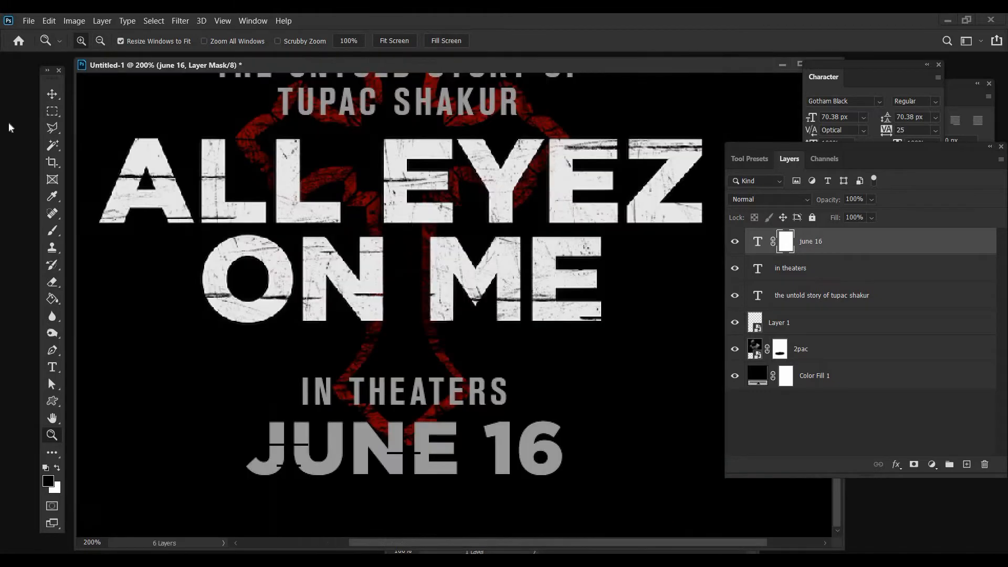
key(m)
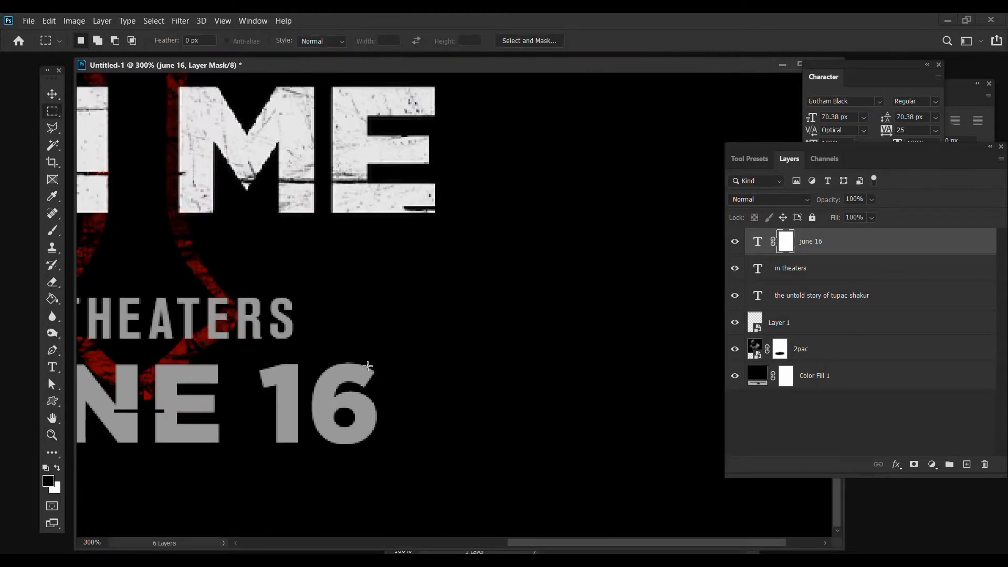
drag(348, 366, 384, 366)
right_click(407, 291)
click(404, 285)
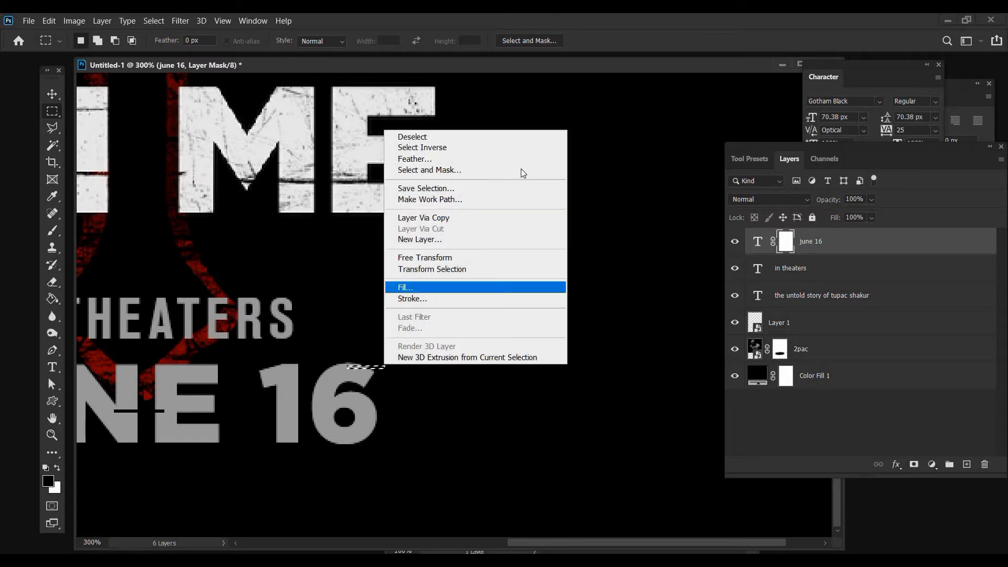
click(587, 150)
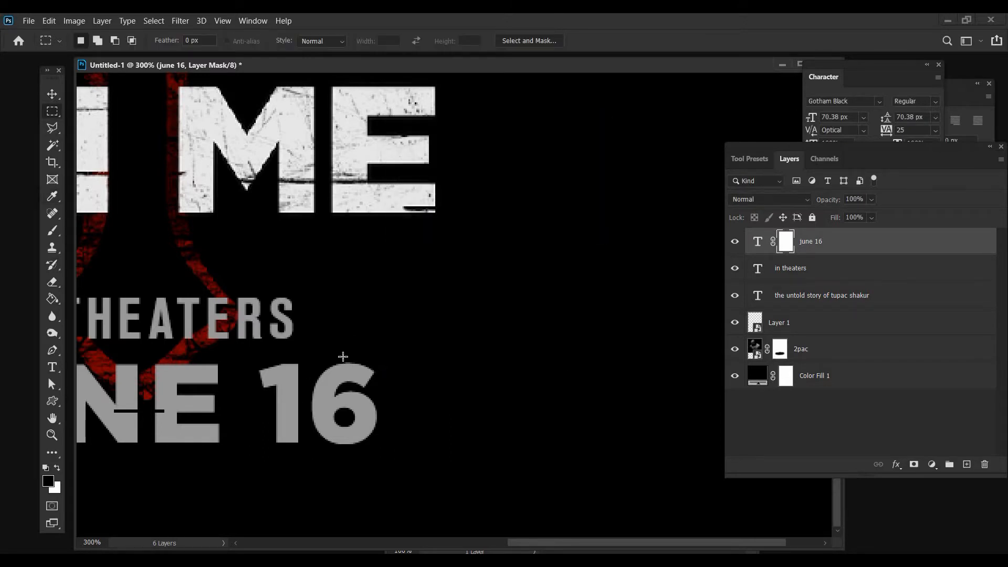
right_click(375, 292)
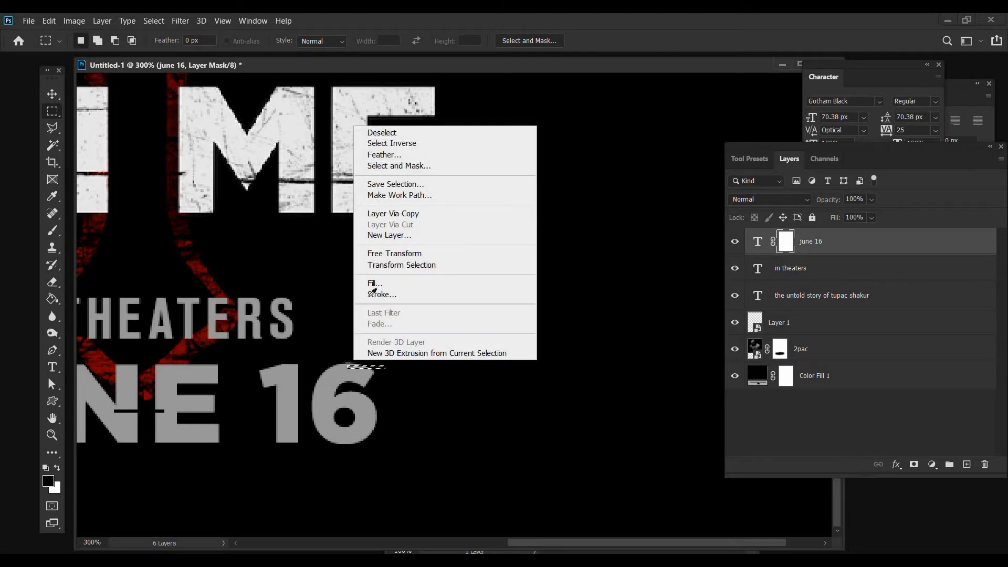
click(376, 281)
key(Return)
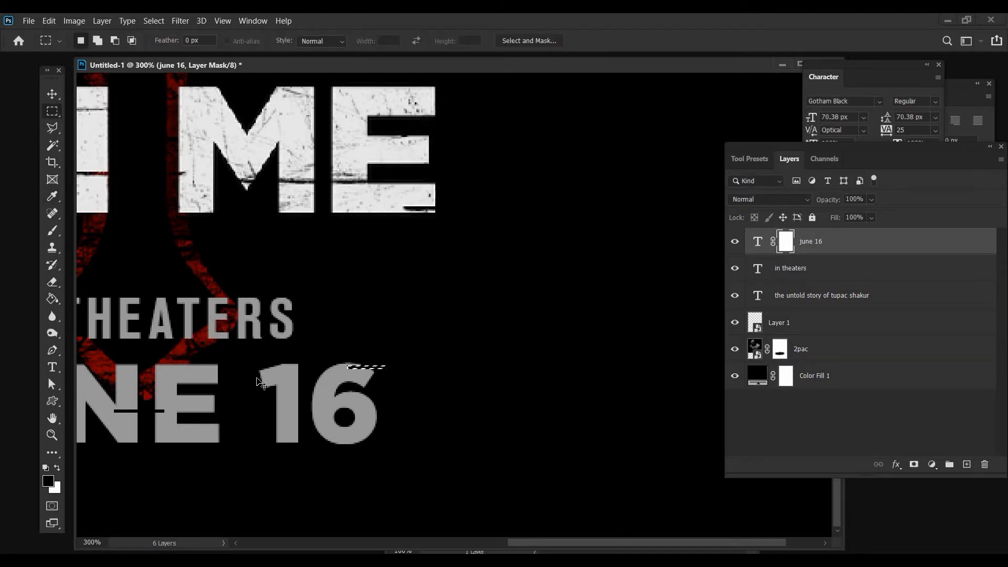
key(z)
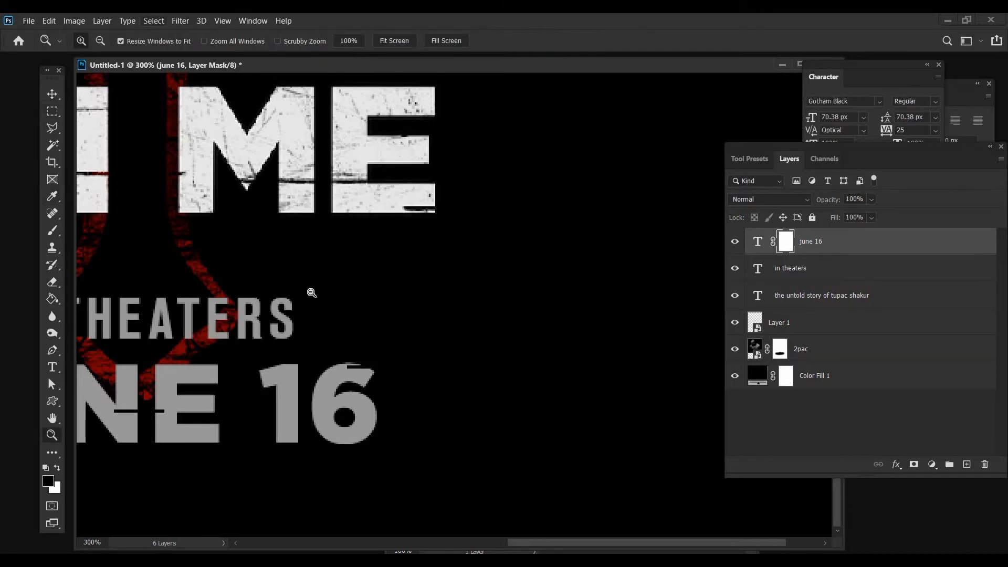
key(ctrl+0)
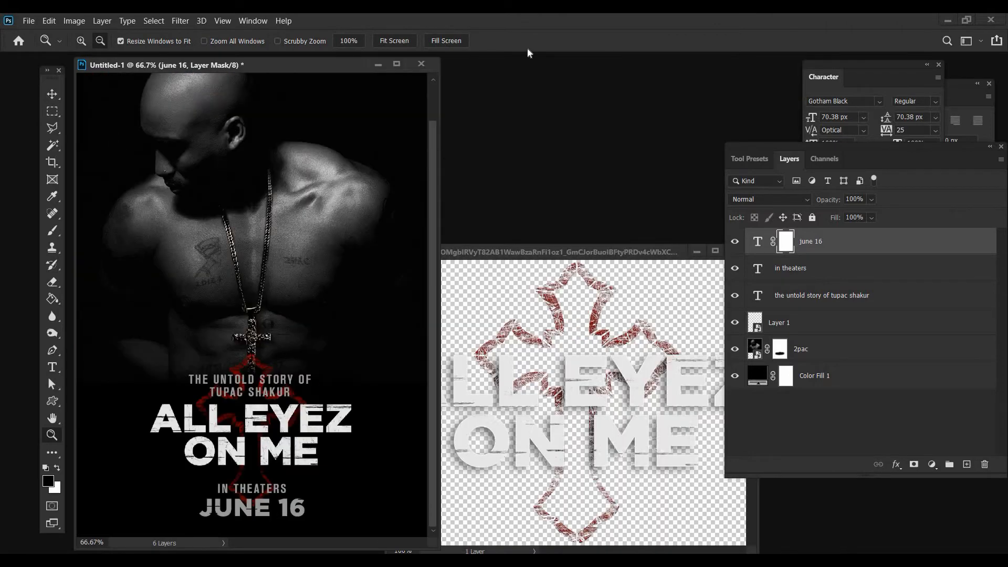
Mask out another thin horizontal strip across the top curve of the 6 in "16" with a black fill, then deselect
drag(442, 53, 404, 68)
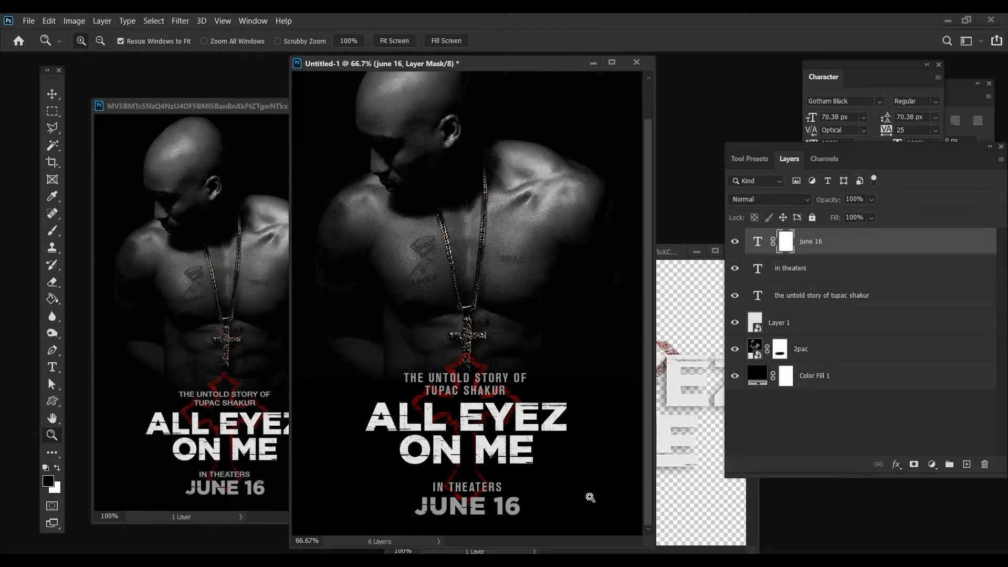
click(635, 509)
click(371, 421)
click(171, 361)
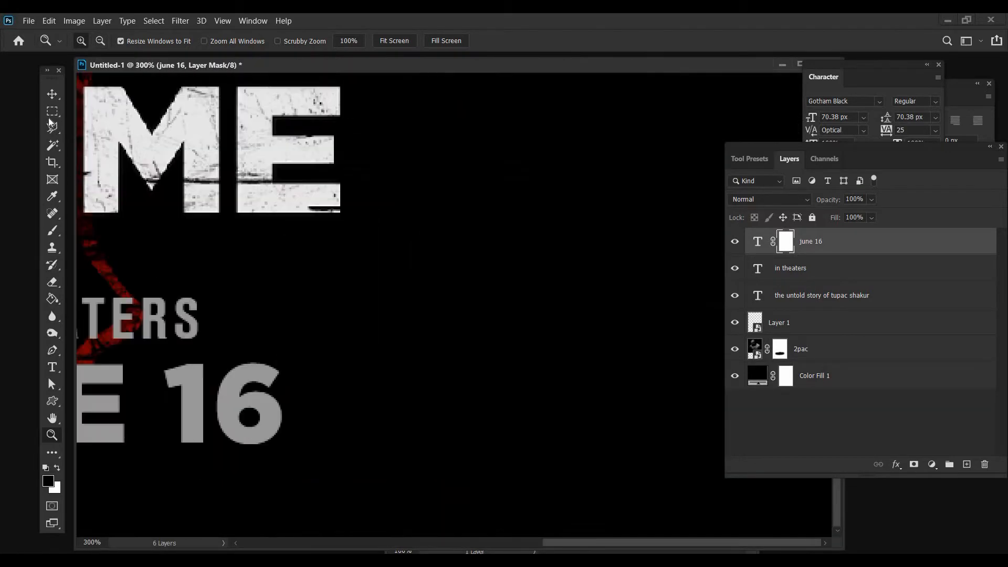
key(ctrl+plus)
key(m)
drag(358, 306, 394, 312)
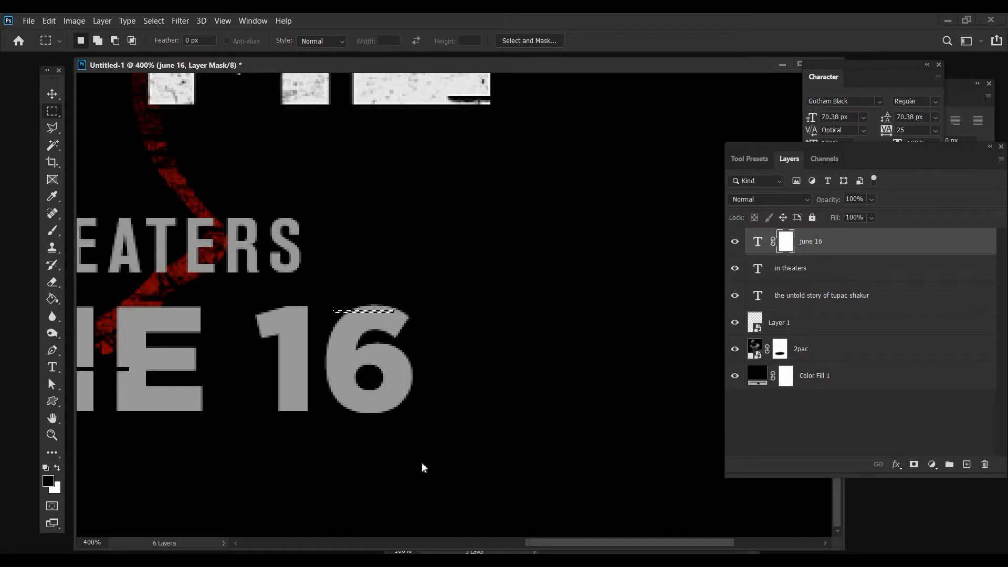
right_click(394, 312)
key(Return)
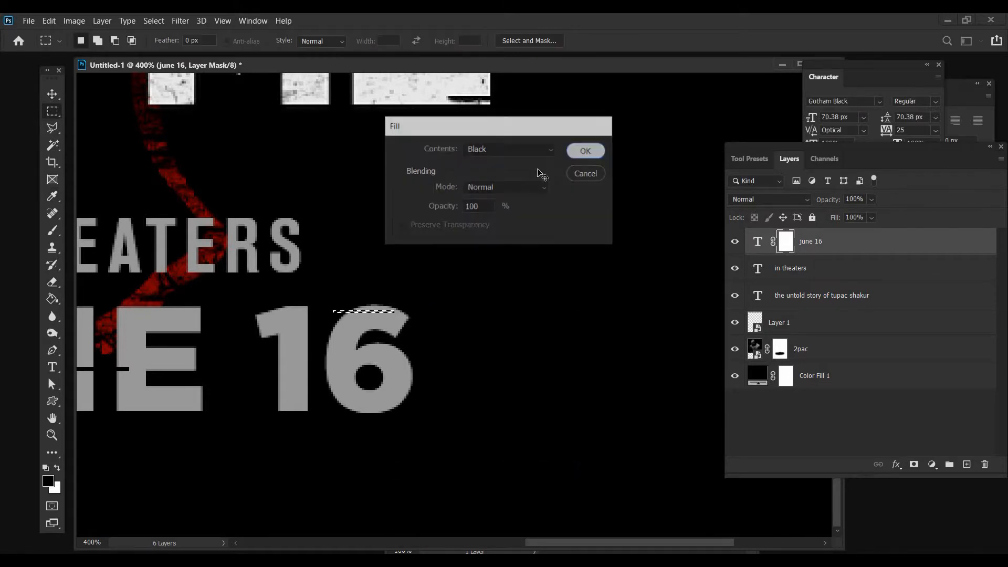
key(Return)
key(ctrl+d)
key(z)
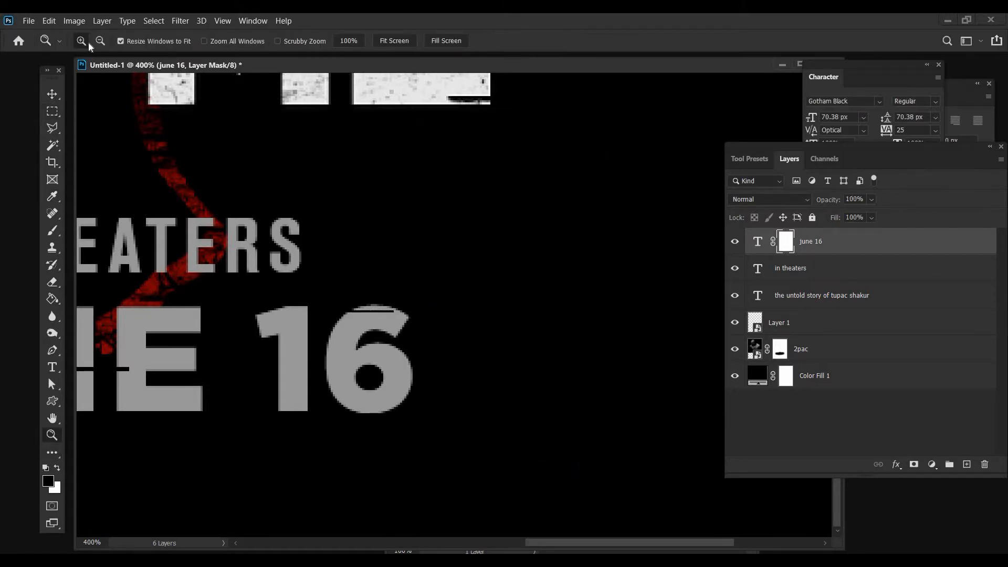
Place the whole poster at 50% beside the reference poster and compare the two
alt+click(267, 216)
alt+click(267, 215)
alt+click(267, 216)
alt+click(267, 215)
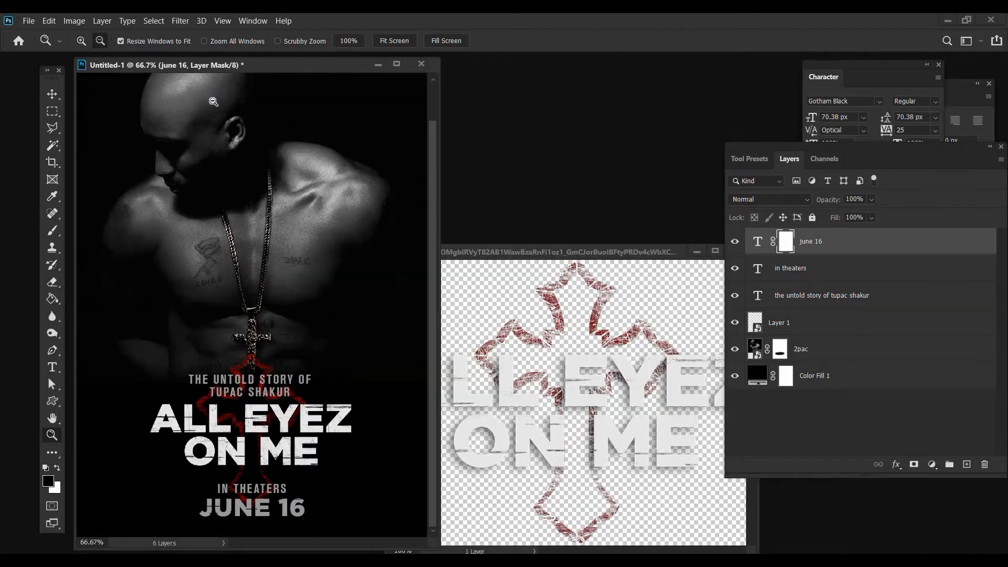
alt+click(199, 74)
drag(84, 65, 351, 105)
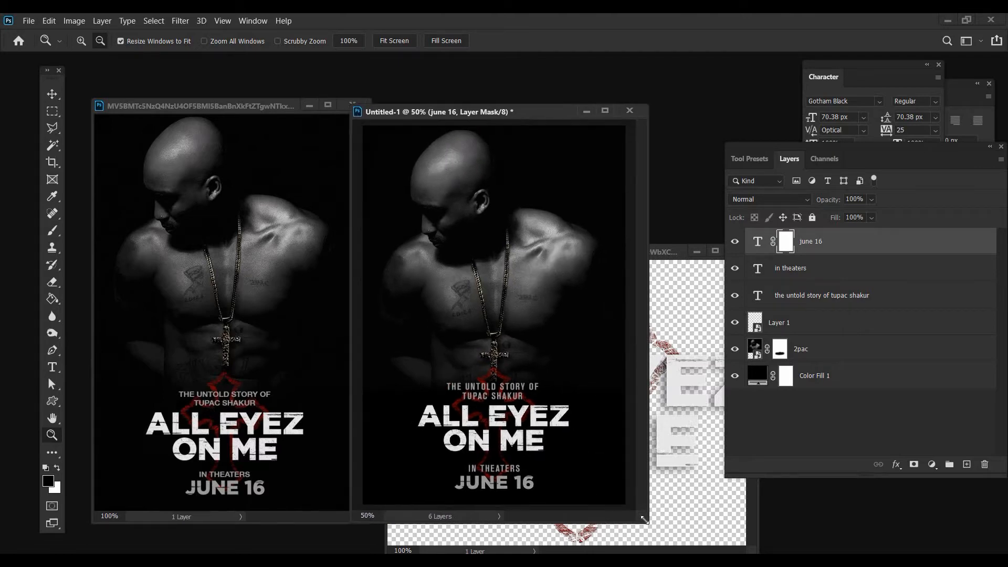
drag(641, 529, 633, 529)
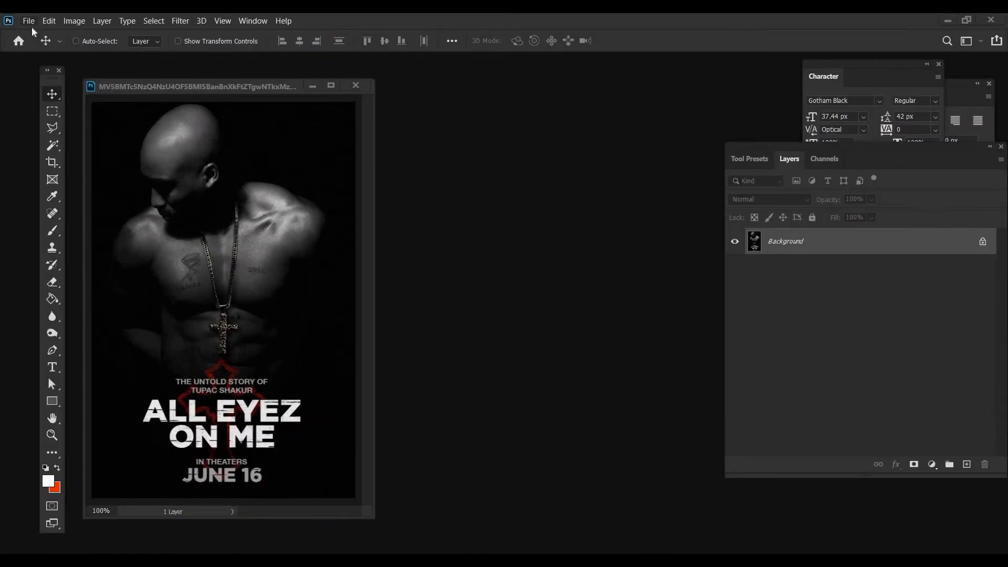
Create a transparent 1000 × 1444 pixel document at 300 pixels/inch and place its enlarged window beside the reference poster
click(29, 23)
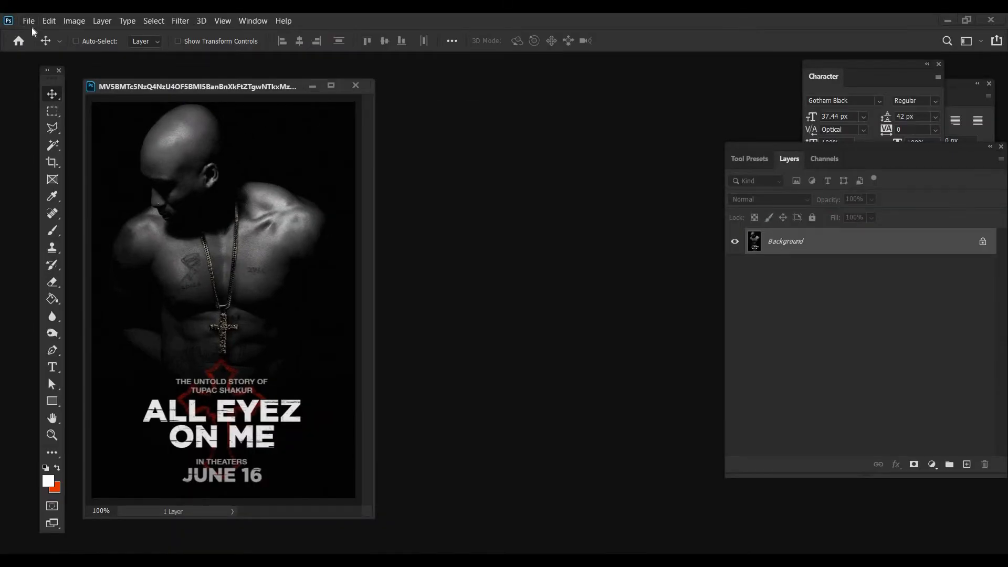
click(34, 33)
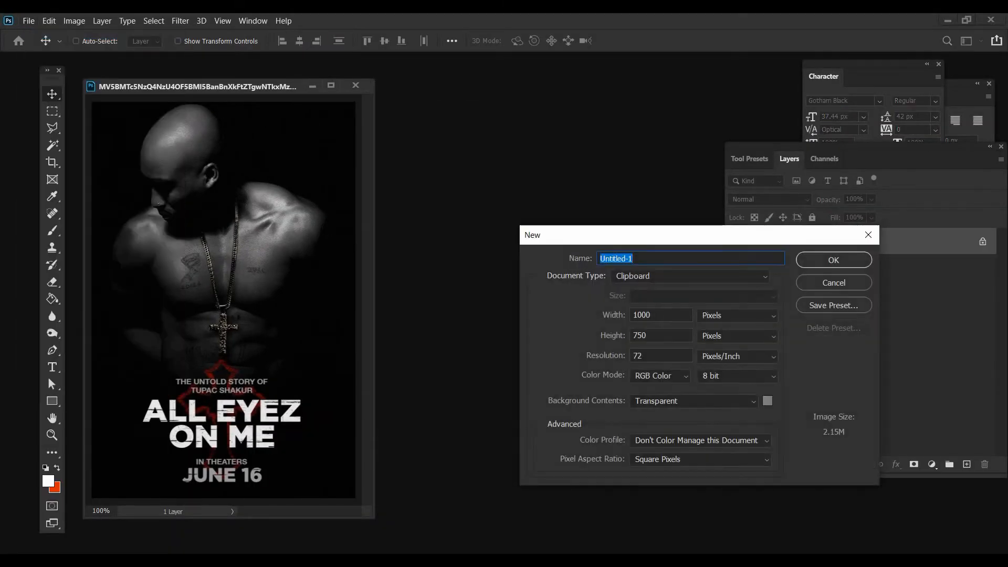
double_click(636, 336)
text(1444)
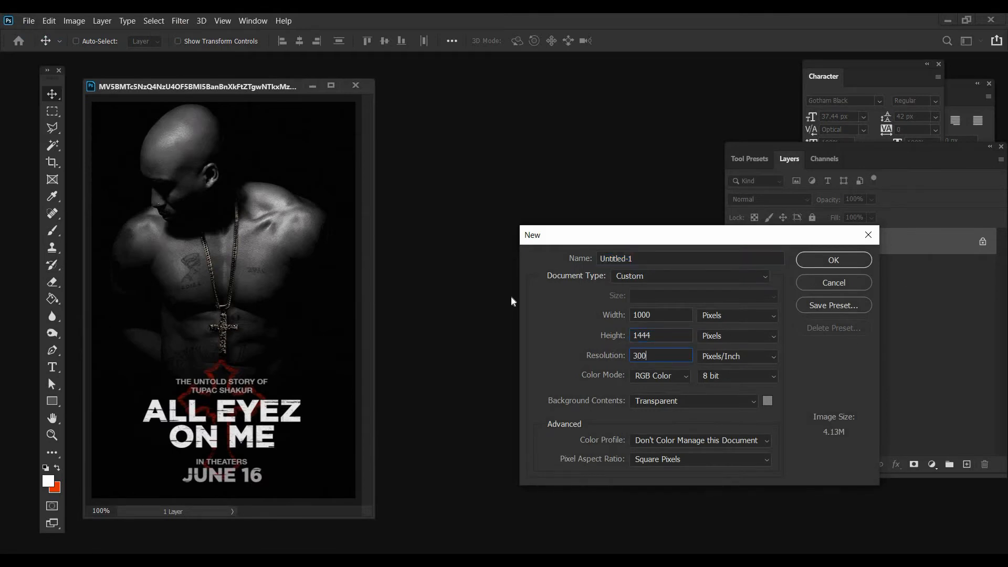
key(Return)
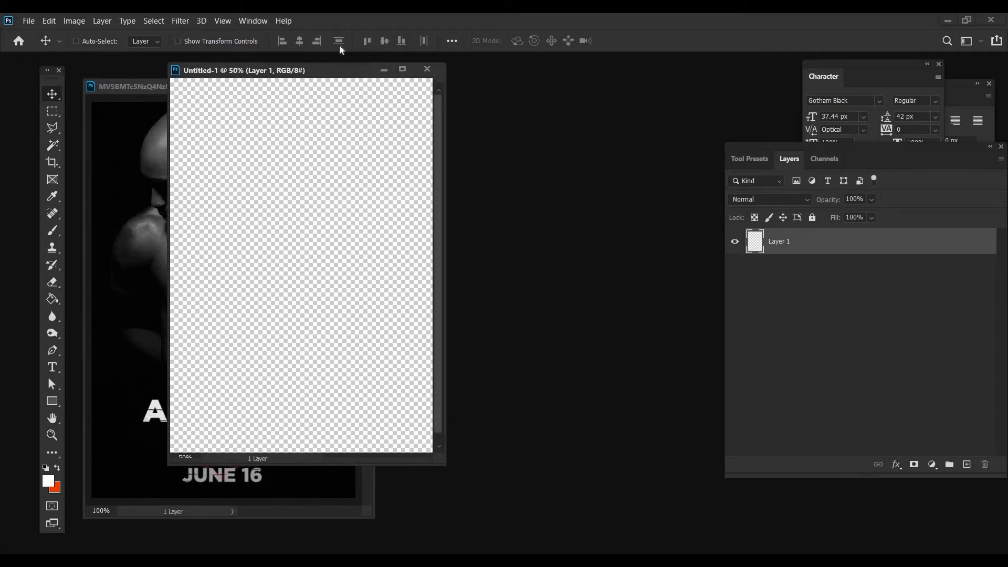
drag(339, 70, 535, 80)
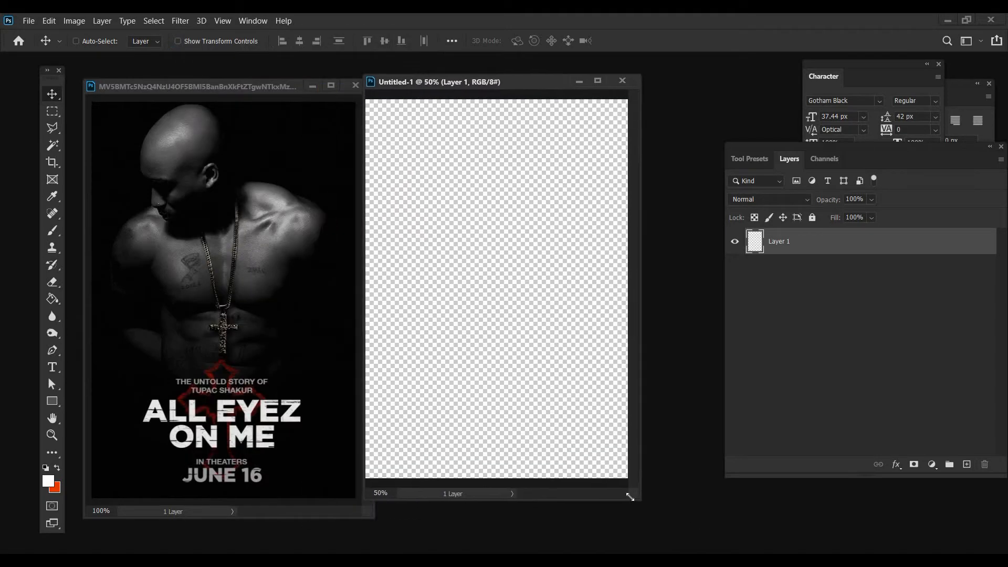
drag(630, 496, 670, 526)
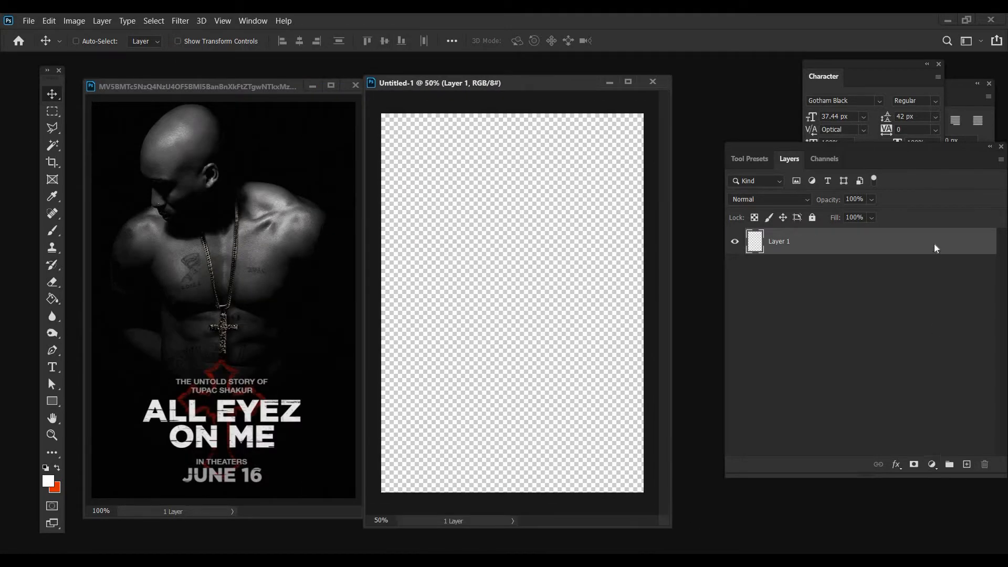
Add a Solid Color fill layer in black (#000000) to the new document
click(932, 464)
click(915, 236)
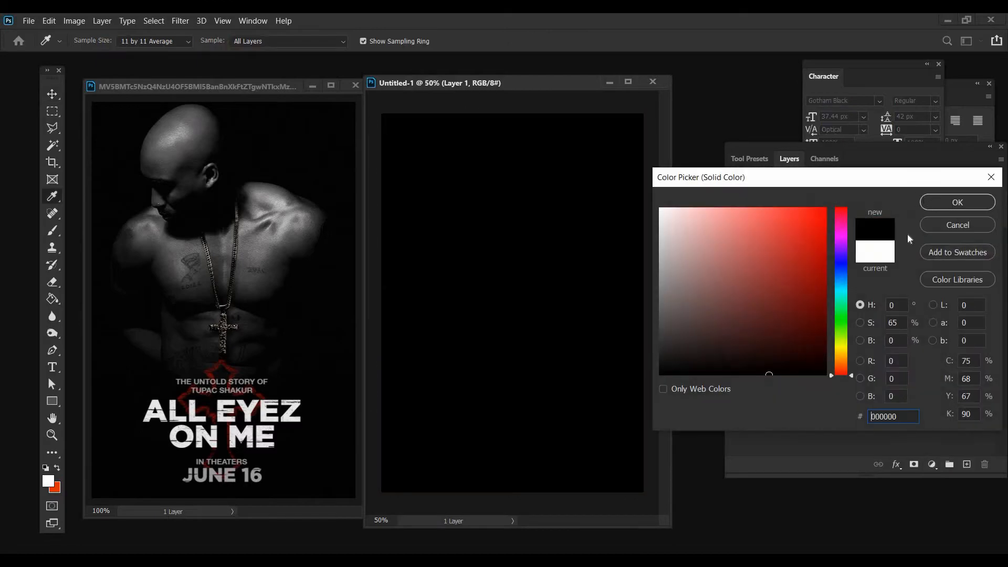
click(958, 202)
Open 825073.jpg, the light scratch texture, the portrait photo and unnamed.png from the 2pac > pac folder
click(29, 20)
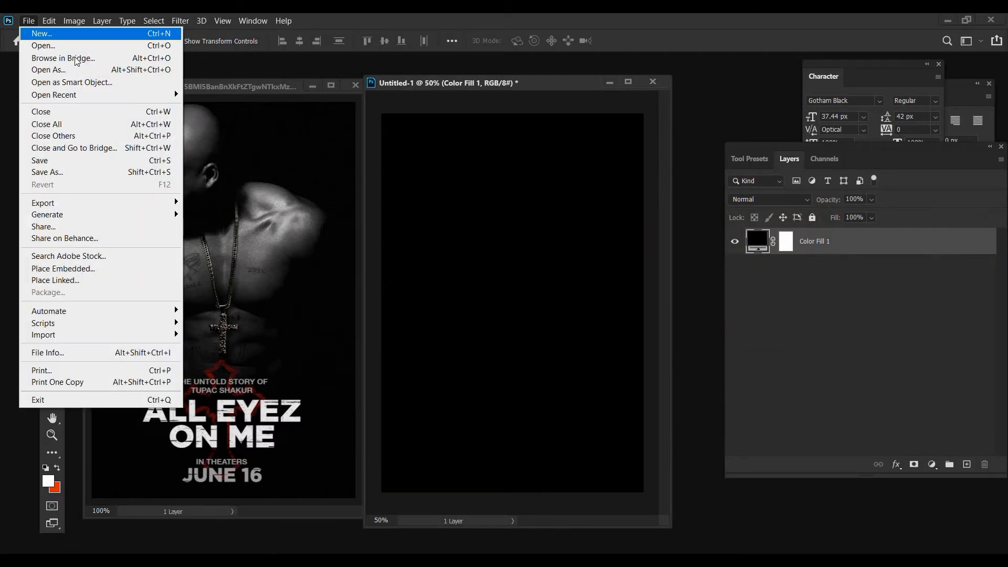
click(52, 42)
double_click(151, 125)
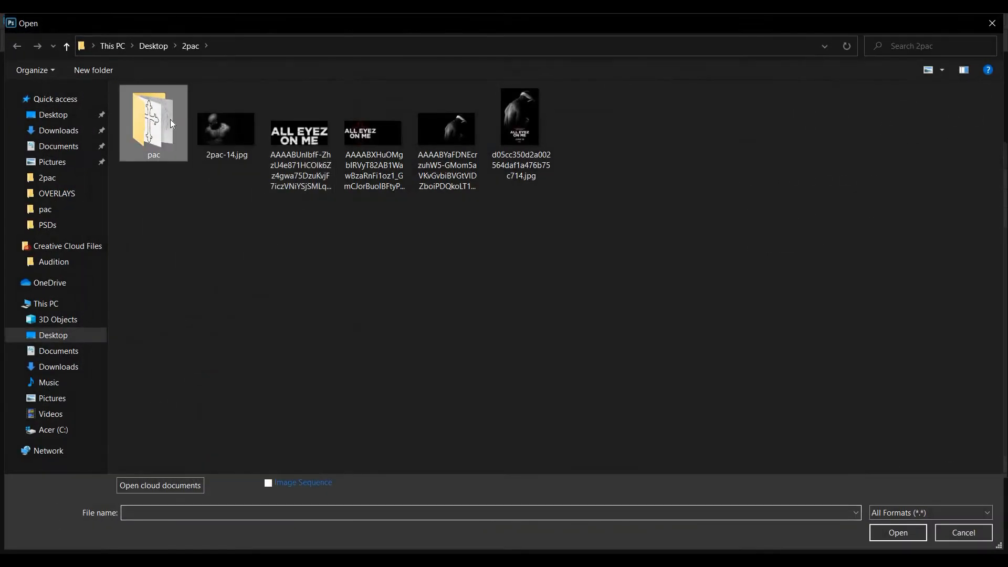
click(154, 128)
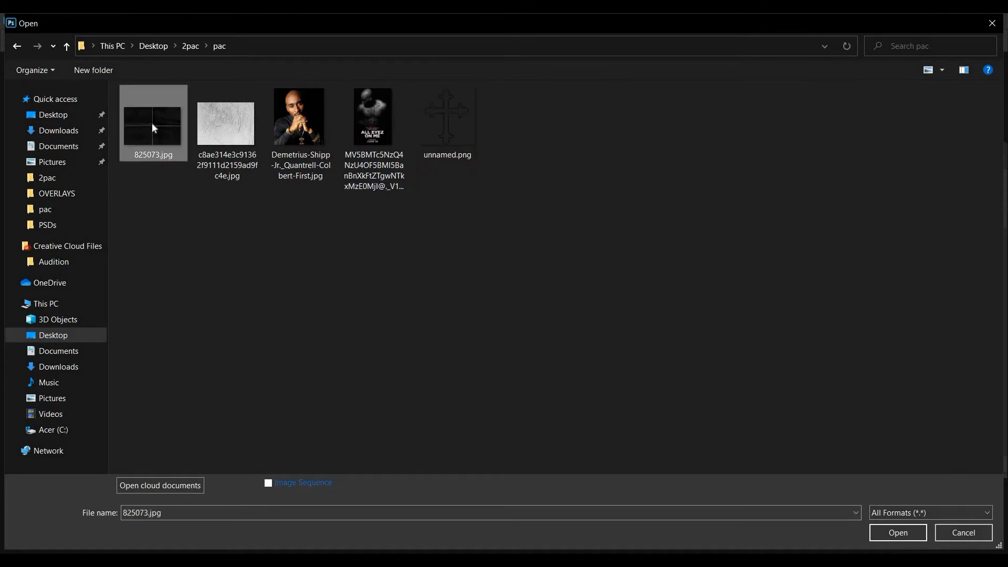
key(shift+Right)
key(shift+Right)
key(shift+Right)
key(shift+Right)
click(898, 533)
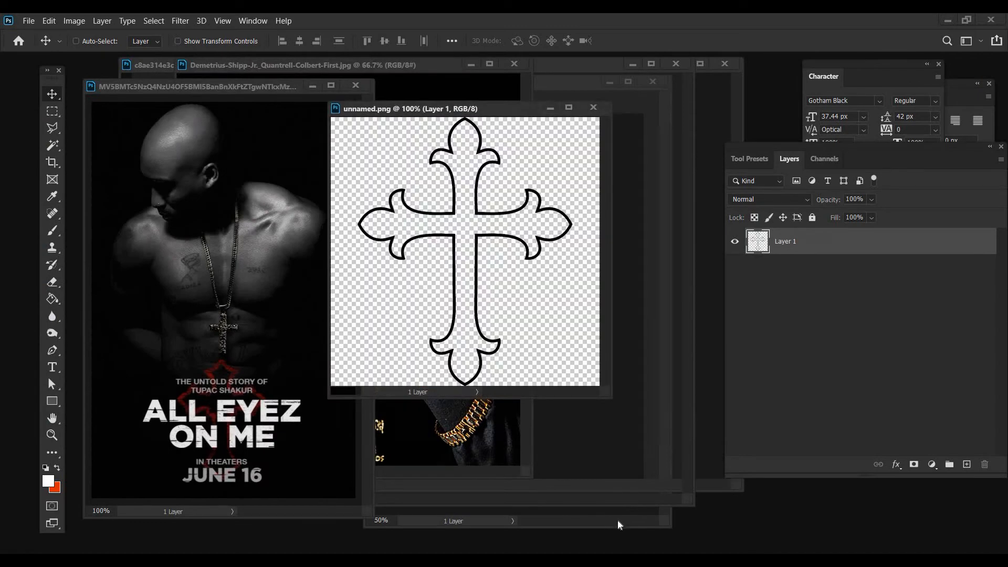
Copy the portrait photo into the black poster document, close its source file and position it in the upper part of the canvas
click(618, 522)
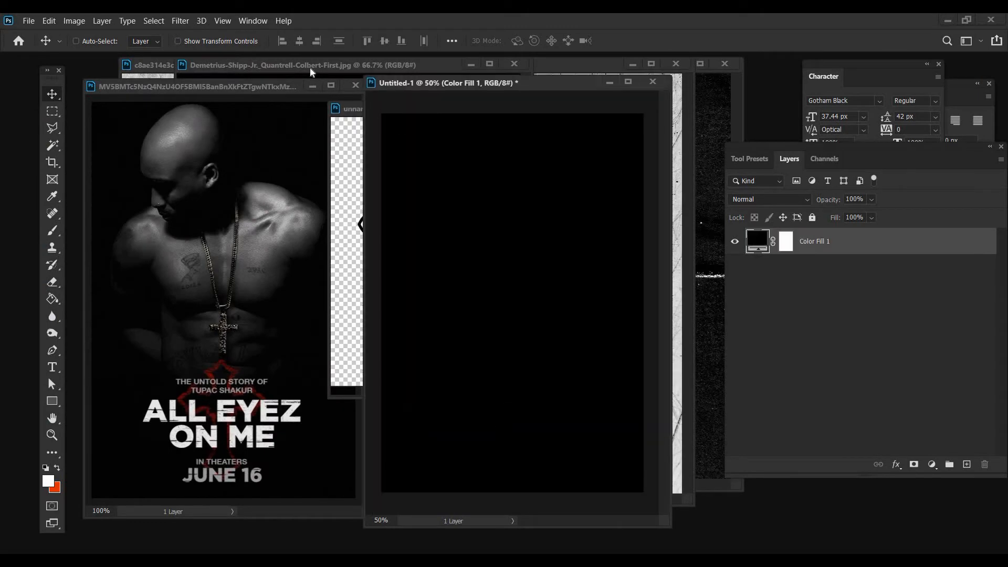
click(319, 66)
drag(307, 143, 573, 161)
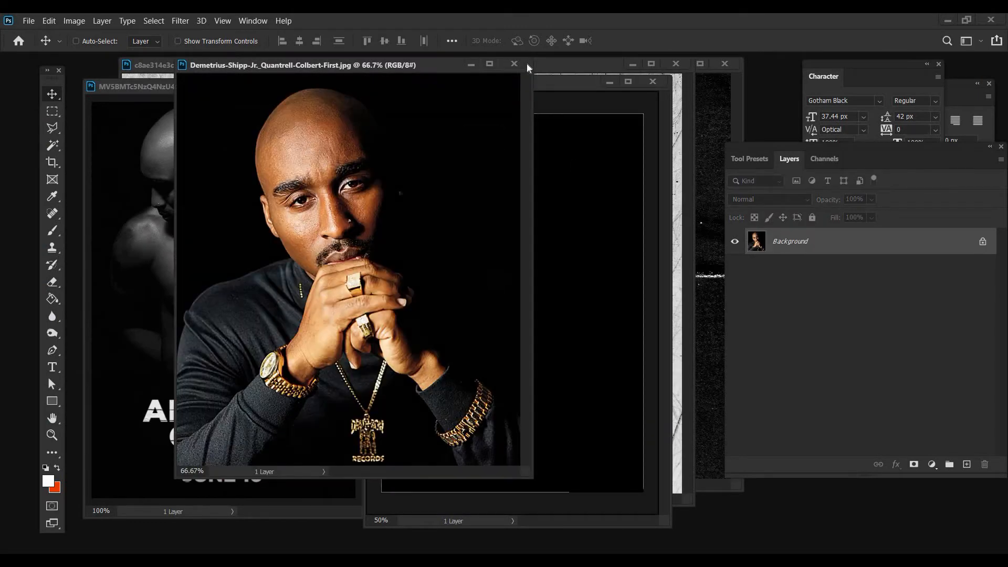
click(514, 64)
drag(512, 231, 430, 233)
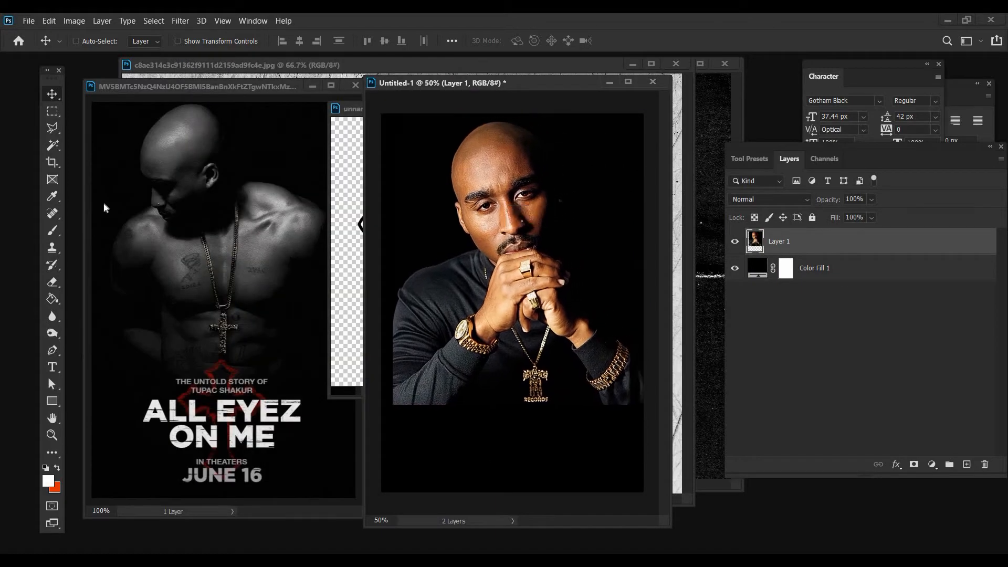
Scale the portrait layer down slightly with a transform
key(alt+e)
click(113, 292)
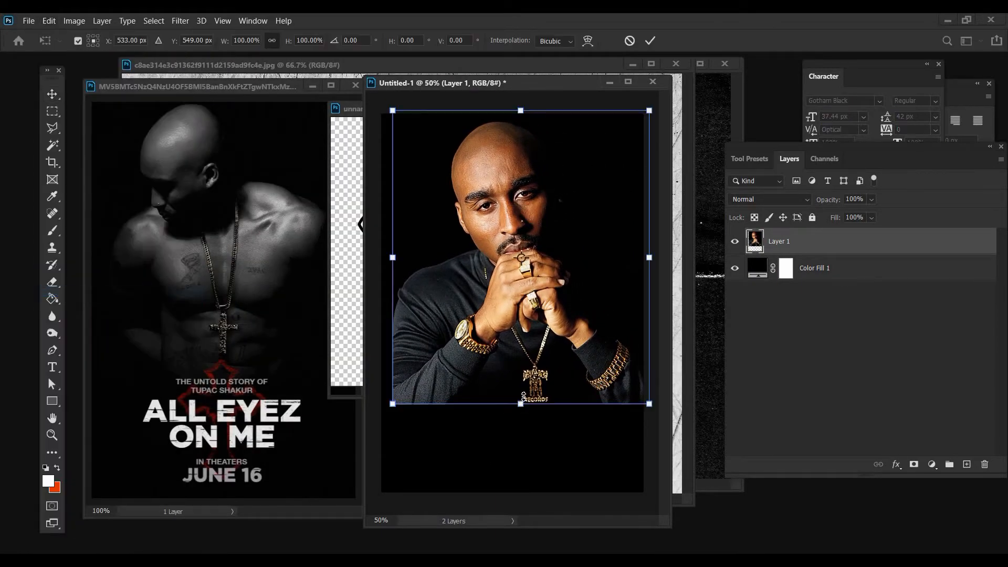
drag(522, 405, 521, 392)
key(Return)
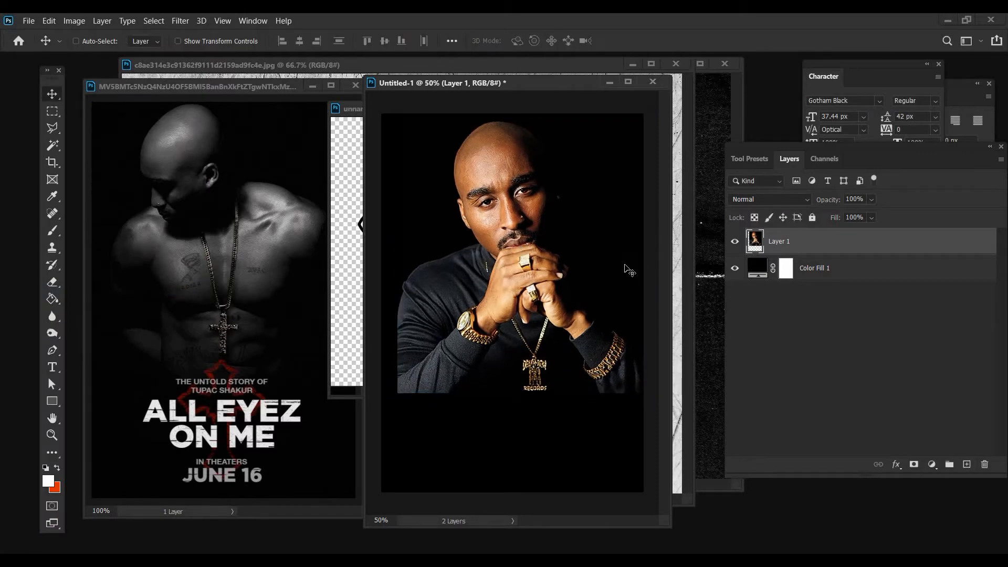
Convert the portrait layer to a smart object and rename it 2Pac
right_click(783, 241)
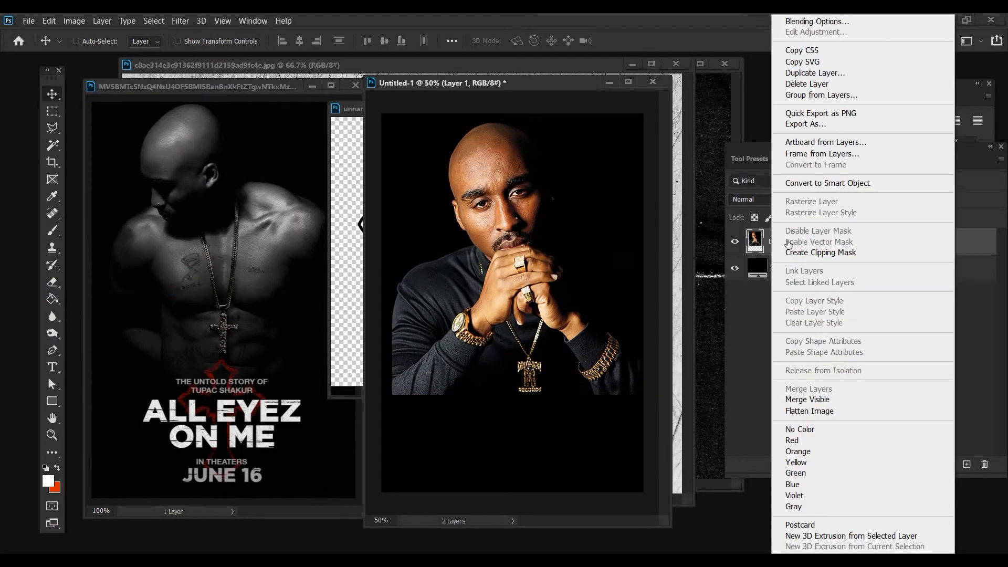
click(828, 183)
double_click(779, 242)
text(2)
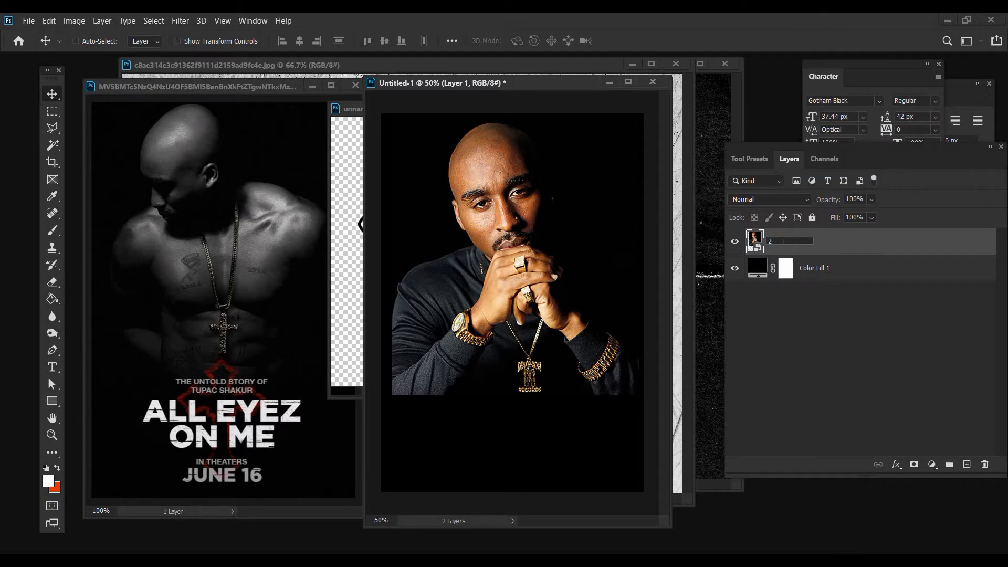
text(P)
key(Caps_Lock)
text(ac)
key(Return)
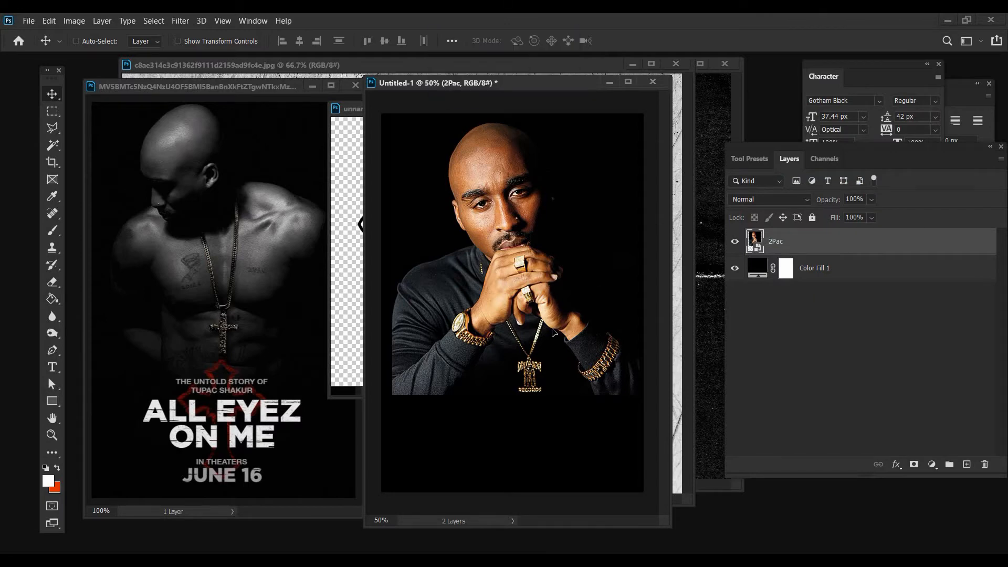
Move the portrait up slightly and add a Black & White adjustment layer clipped to it
drag(558, 323, 558, 322)
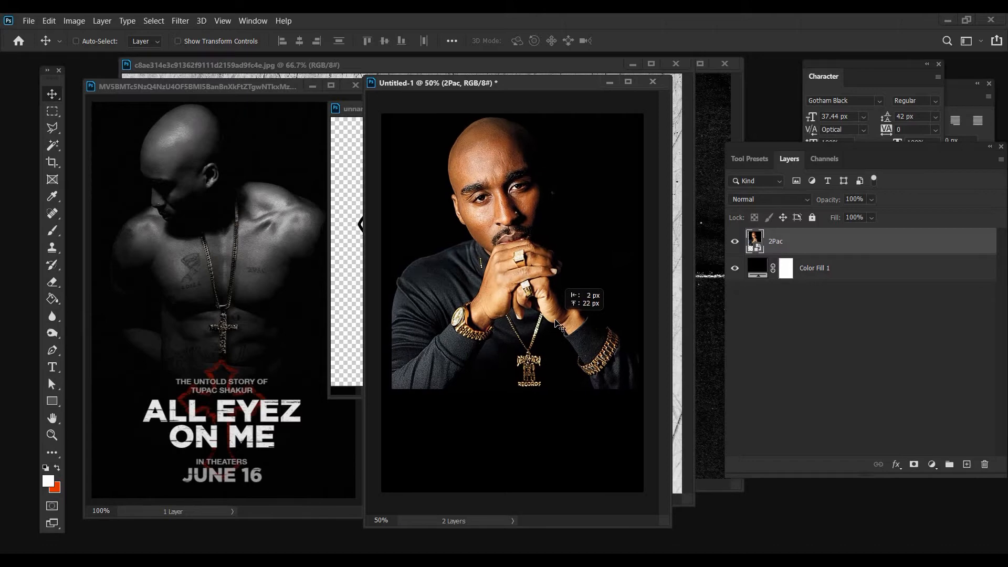
click(932, 464)
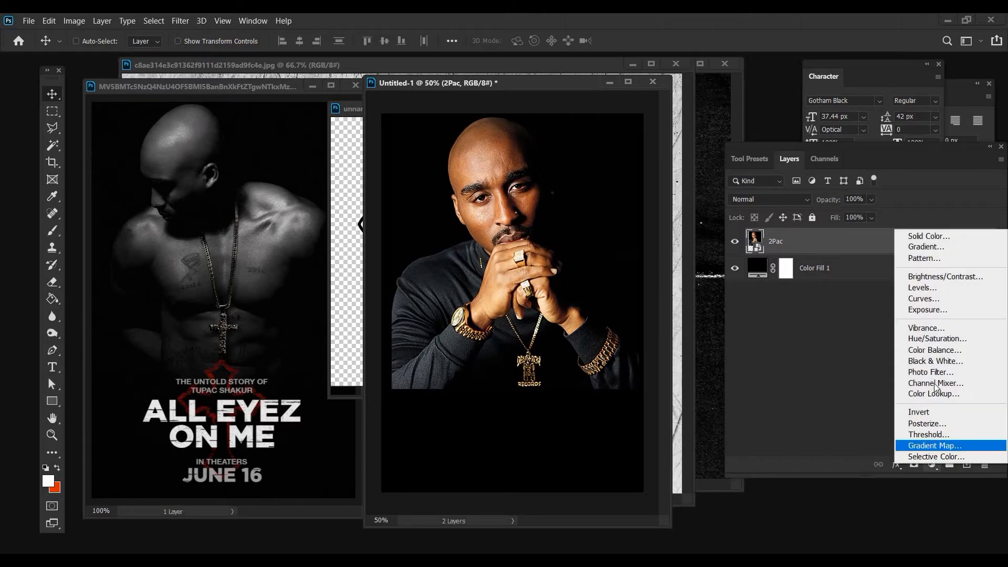
click(930, 360)
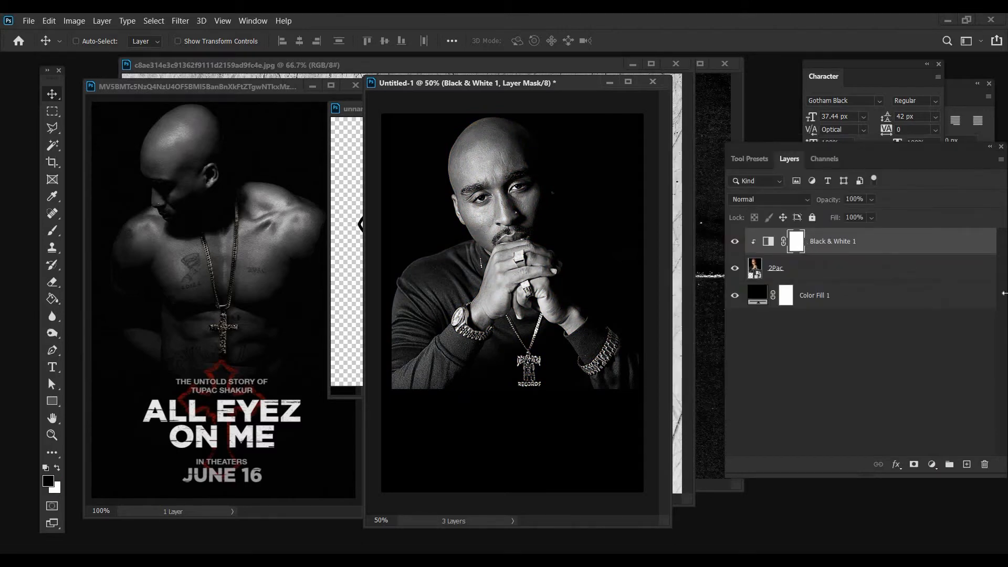
Set up a 25 px soft round brush with 0% hardness, 100% opacity and 62% flow for masking the necklace
key(z)
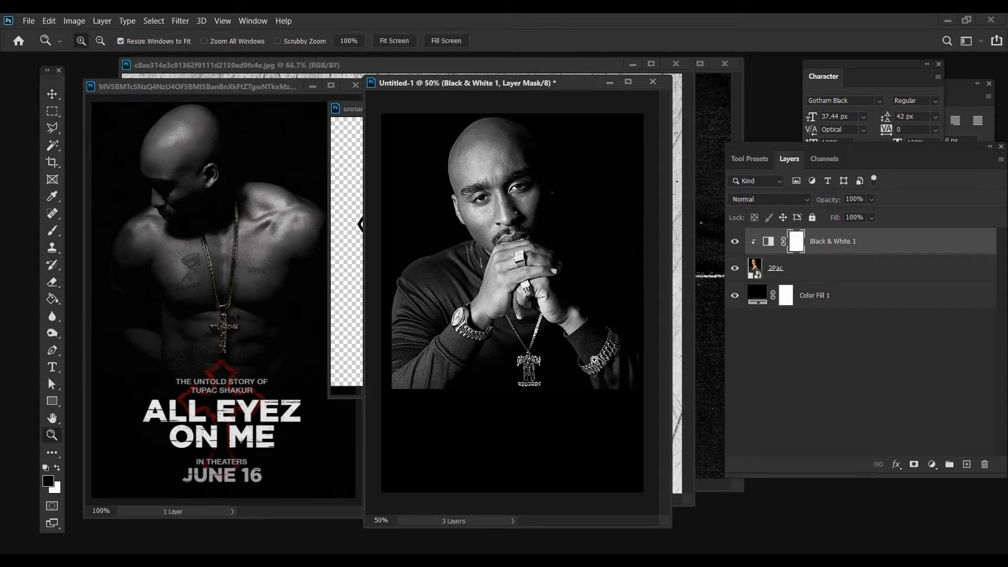
key(ctrl+plus)
key(ctrl+plus)
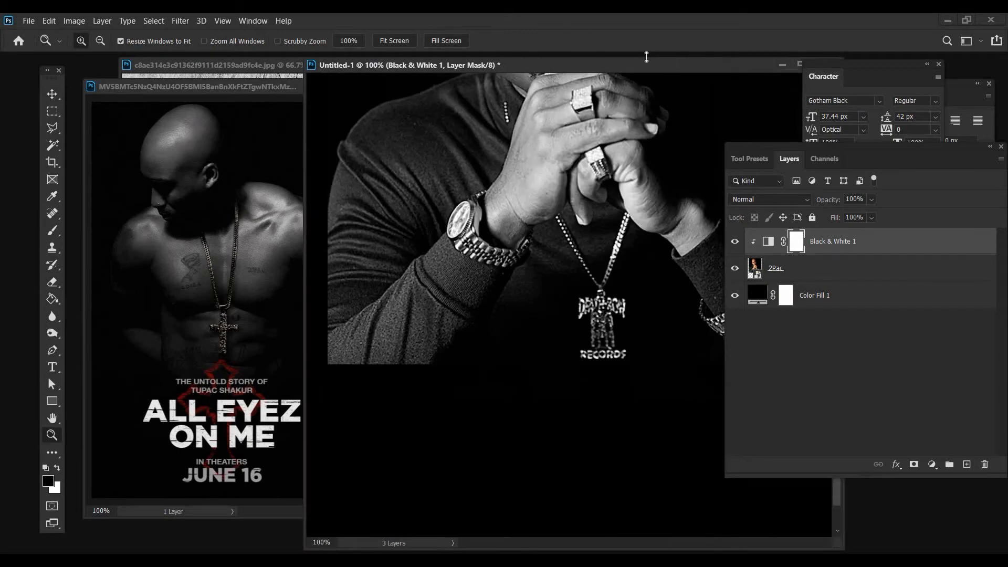
drag(893, 166, 998, 184)
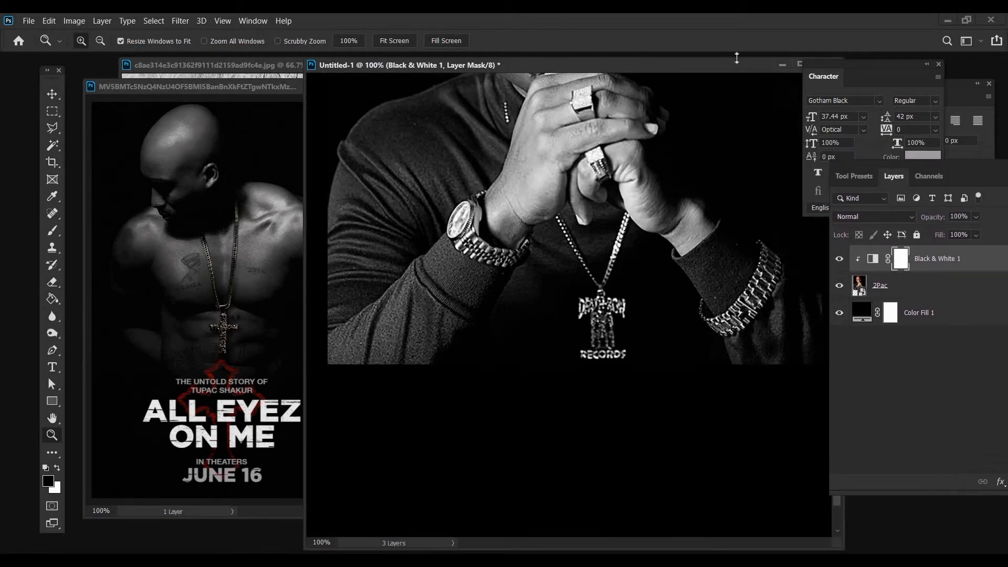
drag(629, 64, 536, 65)
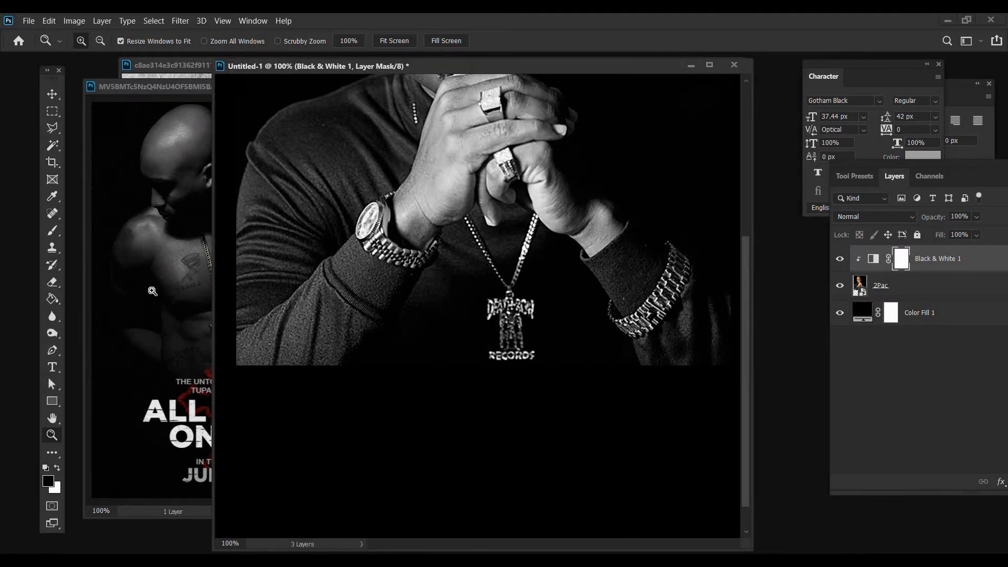
key(ctrl+plus)
click(52, 231)
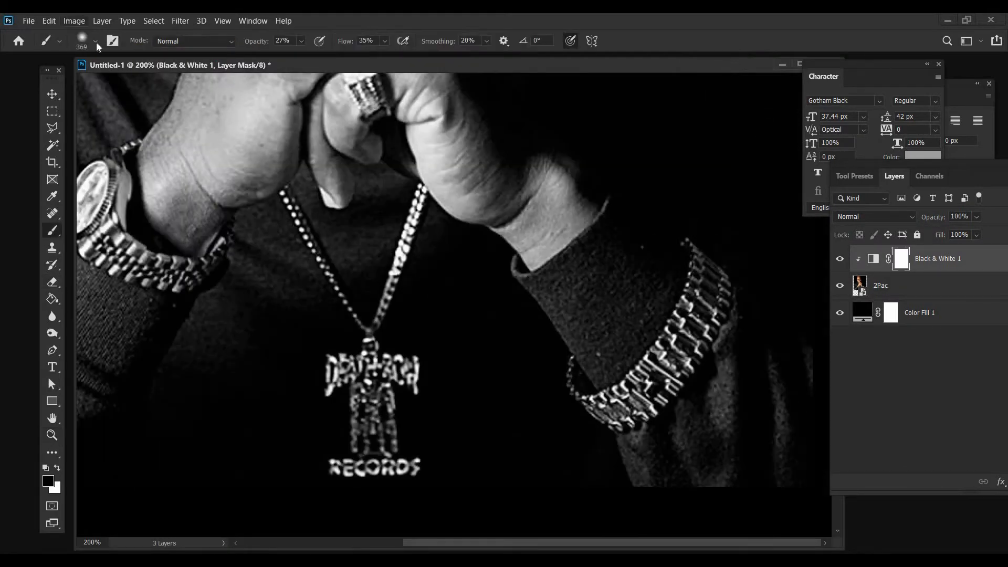
click(97, 43)
click(84, 79)
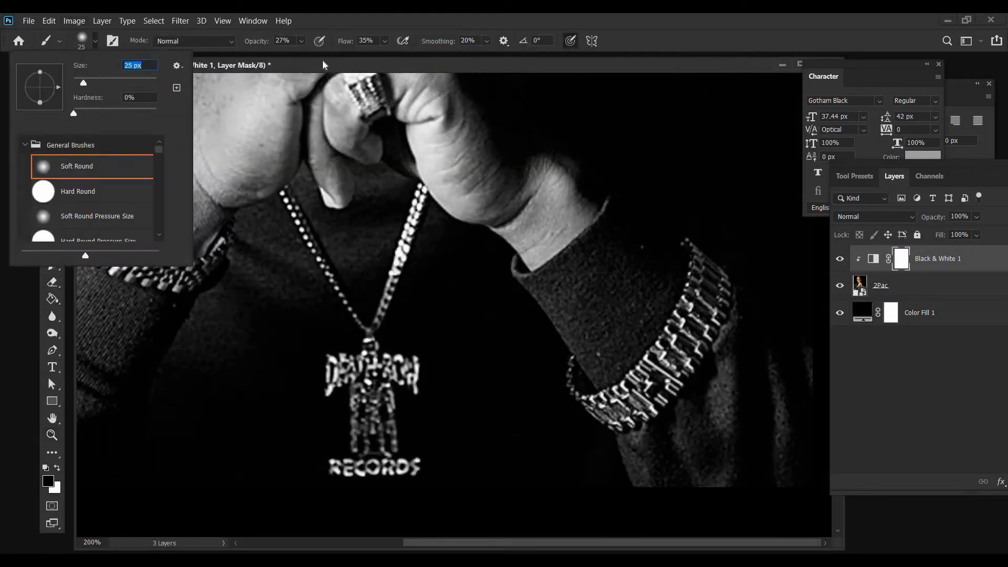
click(301, 41)
click(386, 43)
drag(306, 56, 408, 55)
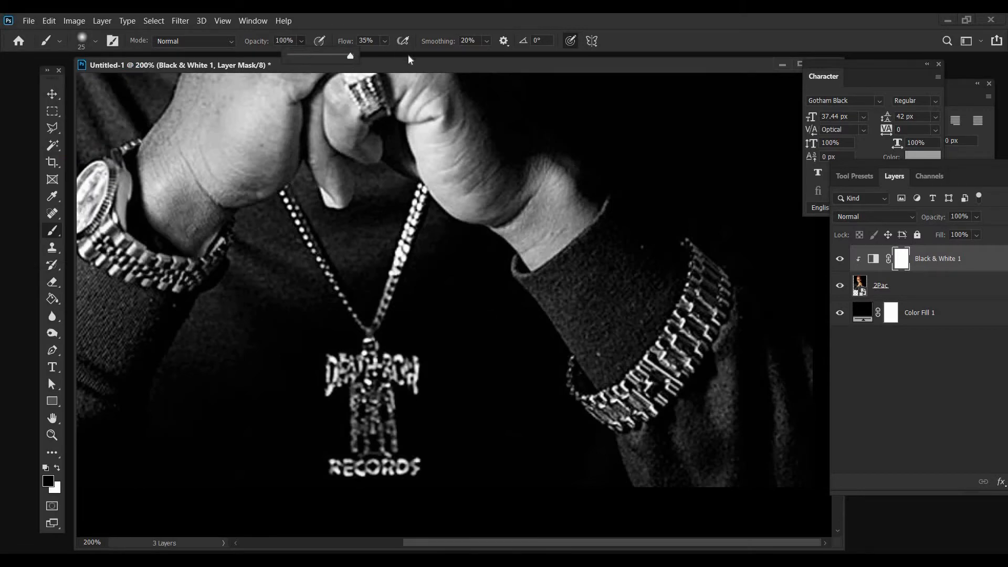
Paint black on the Black & White mask over the pendant and chain to restore their gold color
mouse_move(339, 379)
mouse_down()
mouse_move(332, 404)
mouse_move(344, 457)
mouse_move(336, 470)
mouse_move(393, 474)
mouse_move(399, 450)
mouse_move(378, 454)
mouse_move(365, 412)
mouse_move(375, 370)
mouse_move(416, 370)
mouse_up()
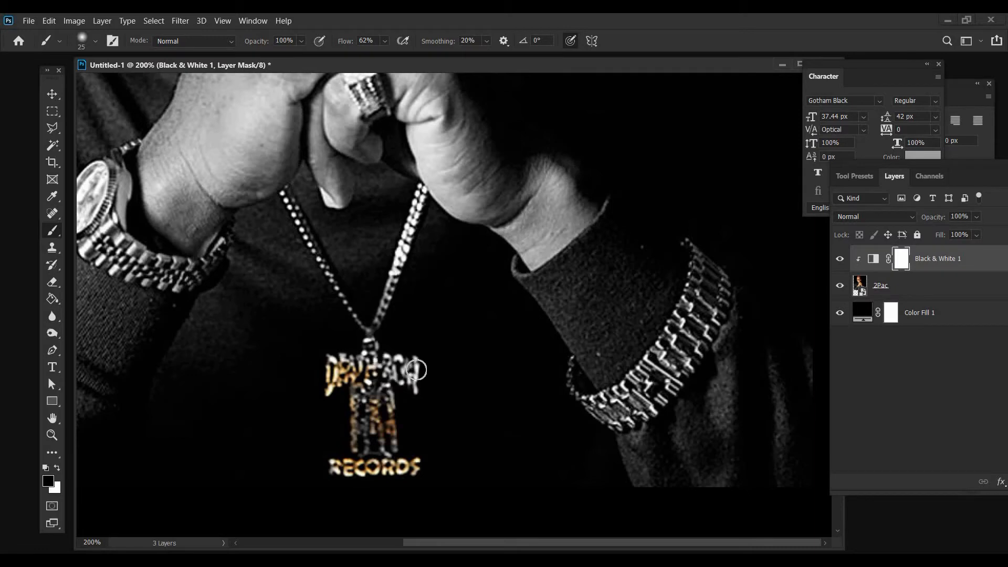
drag(409, 228, 415, 203)
mouse_move(295, 208)
mouse_down()
mouse_move(290, 200)
mouse_move(297, 219)
mouse_up()
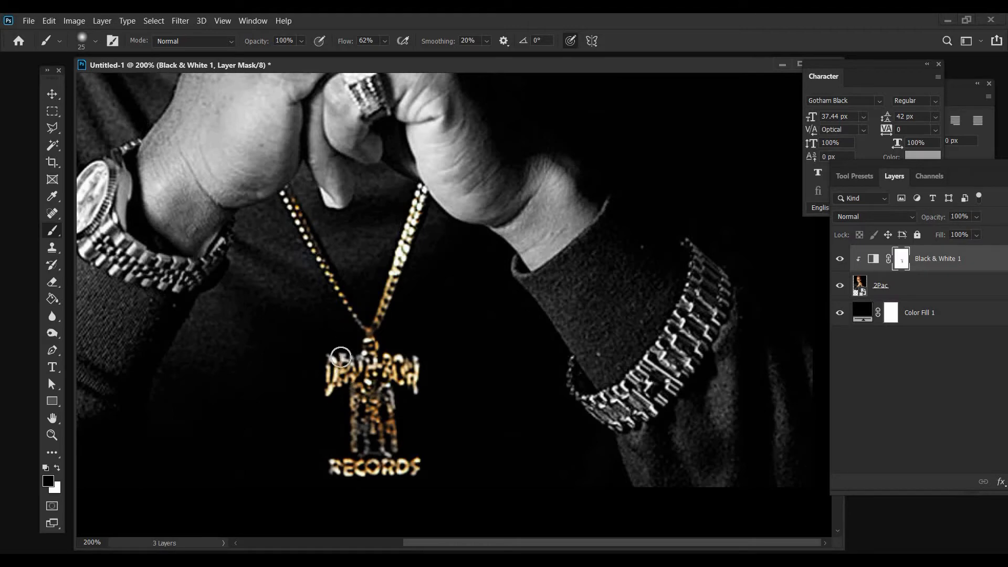
mouse_move(393, 434)
mouse_down()
mouse_move(408, 463)
mouse_move(391, 418)
mouse_up()
Reduce the brush to 18 px and mask the bracelet and part of the lower ring back to gold
click(95, 45)
drag(84, 83, 81, 83)
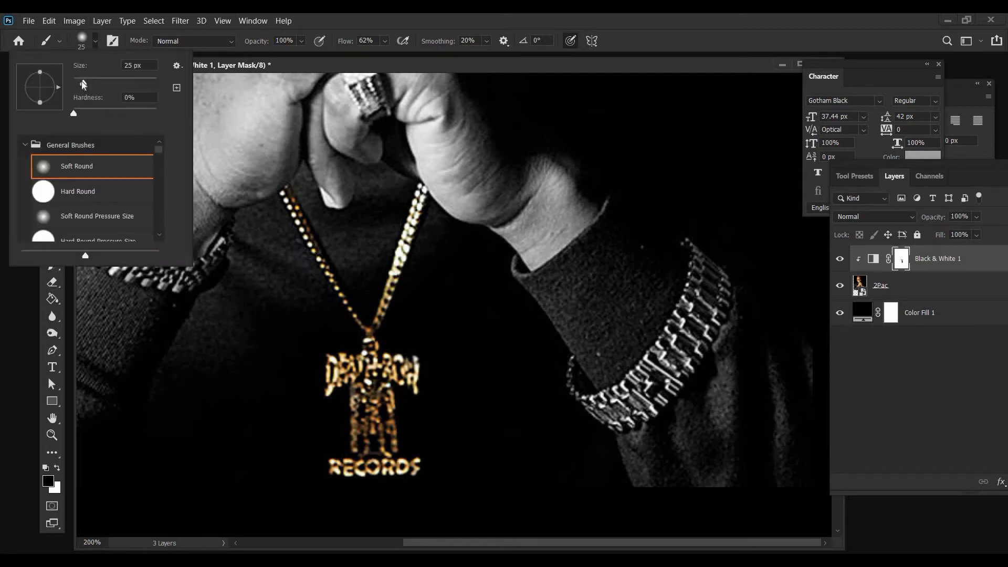
drag(370, 95, 372, 104)
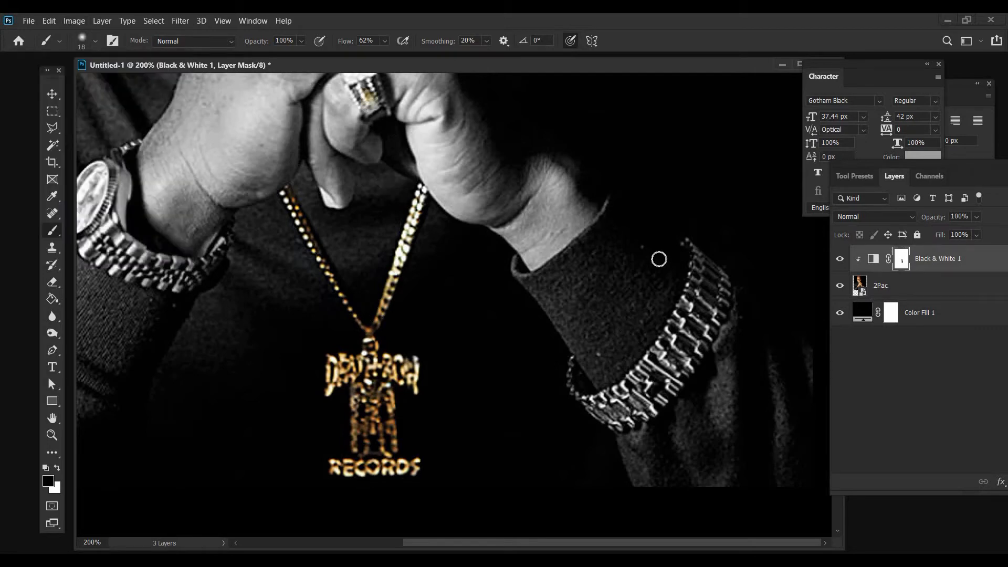
mouse_move(686, 242)
mouse_down()
mouse_move(717, 323)
mouse_move(652, 418)
mouse_move(618, 423)
mouse_move(580, 398)
mouse_move(570, 367)
mouse_move(598, 438)
mouse_move(616, 399)
mouse_move(675, 380)
mouse_move(589, 409)
mouse_move(654, 360)
mouse_move(710, 265)
mouse_move(698, 250)
mouse_move(686, 292)
mouse_move(718, 287)
mouse_move(726, 299)
mouse_move(650, 410)
mouse_move(614, 420)
mouse_move(579, 408)
mouse_move(624, 401)
mouse_move(696, 335)
mouse_move(713, 286)
mouse_move(696, 240)
mouse_move(687, 244)
mouse_move(705, 274)
mouse_up()
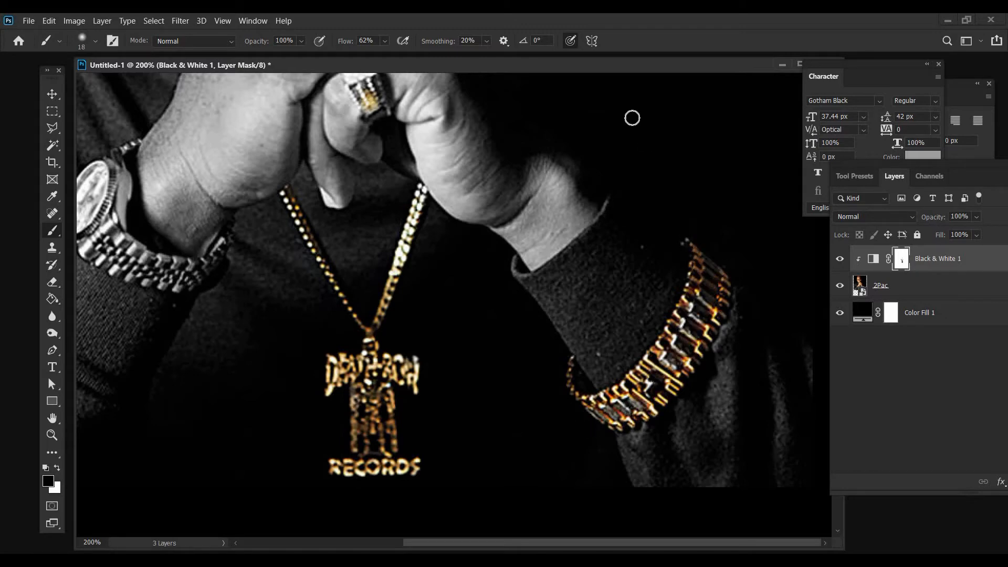
Mask both finger rings back to gold on the Black & White layer, reducing the brush to 14 px for the upper ring
drag(590, 69, 539, 68)
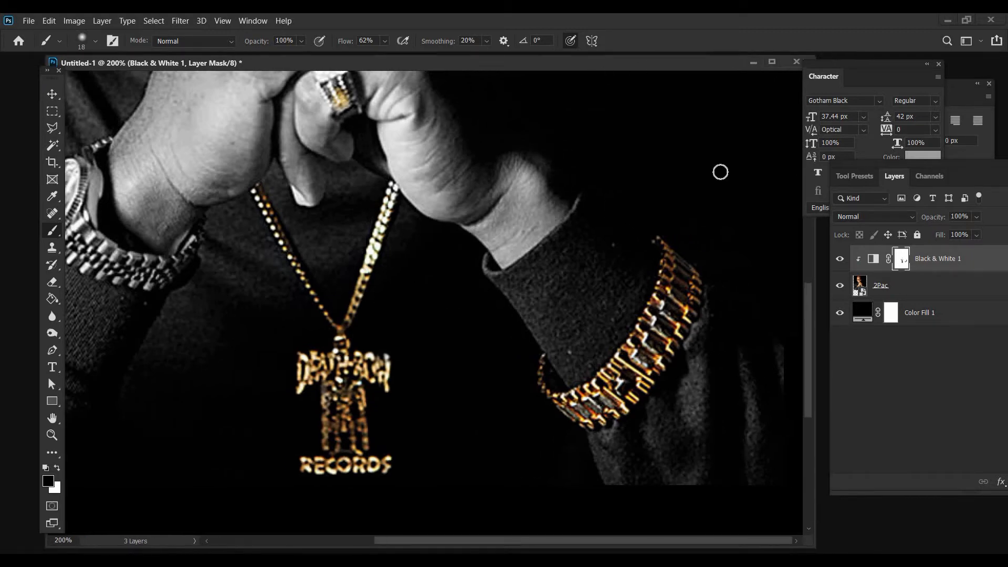
scroll(277, 294, up, 10)
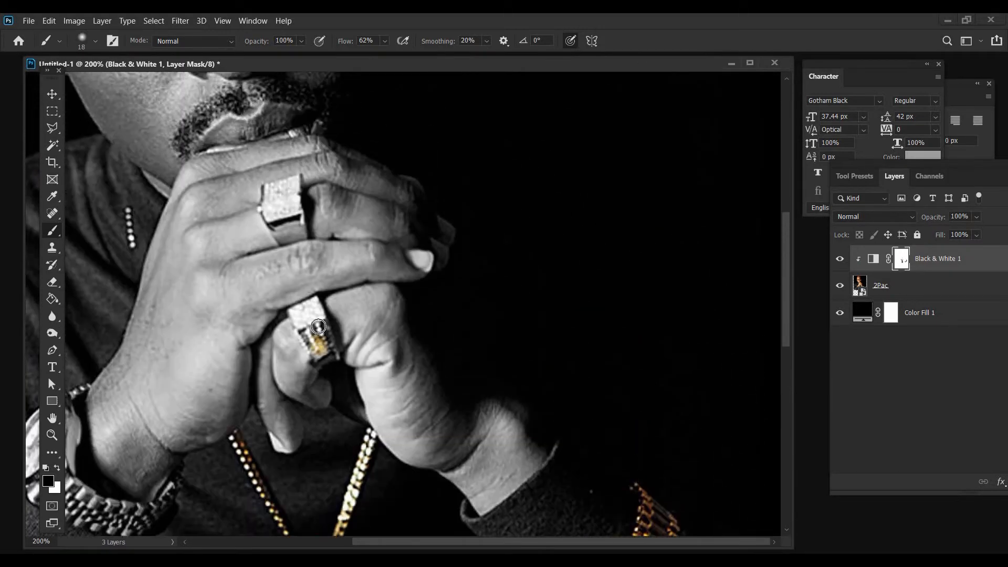
mouse_move(332, 363)
mouse_down()
mouse_move(298, 319)
mouse_move(326, 323)
mouse_move(327, 350)
mouse_move(308, 340)
mouse_move(329, 367)
mouse_move(311, 329)
mouse_up()
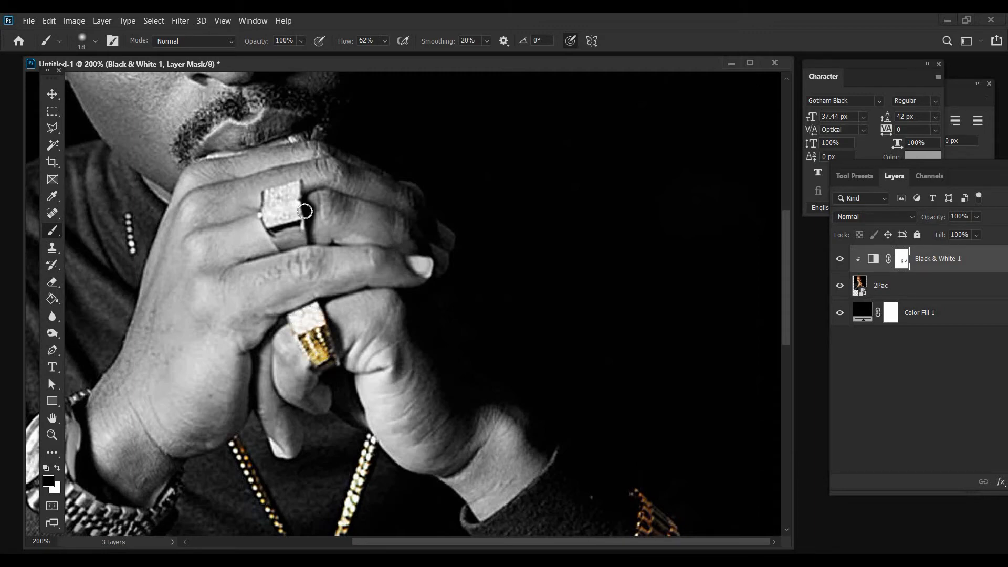
drag(298, 240, 296, 238)
click(95, 41)
drag(81, 82, 79, 81)
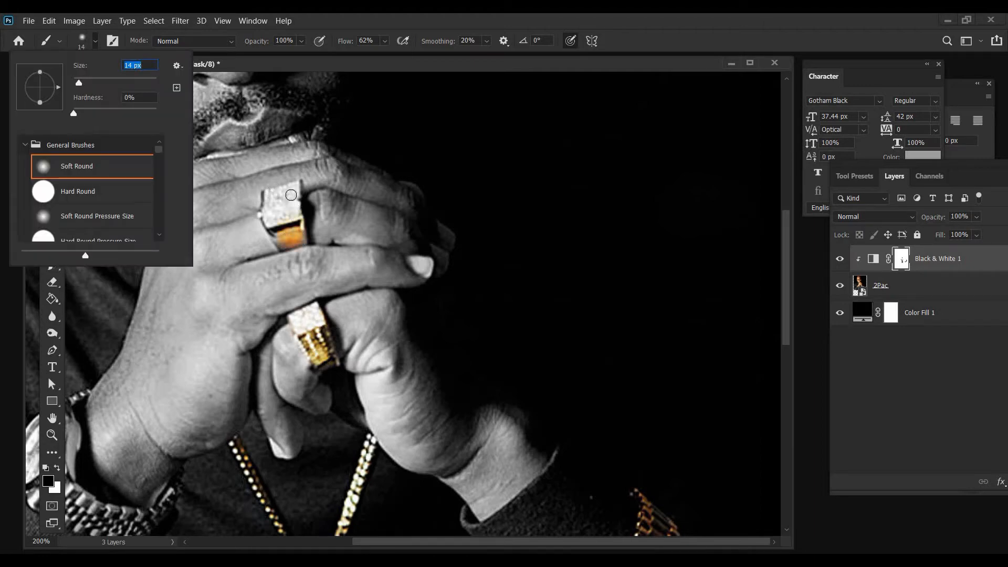
click(296, 202)
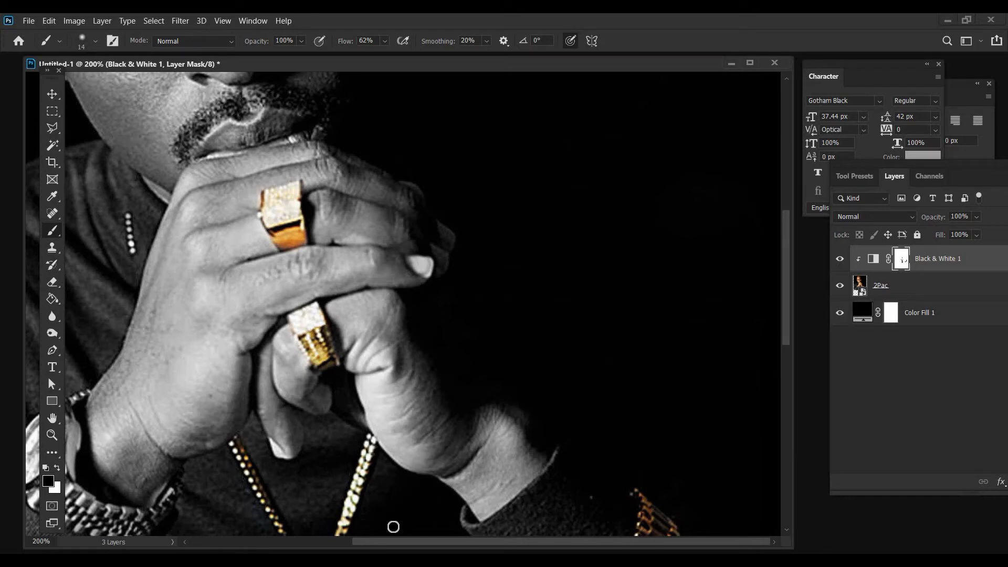
Paint over the watch's case, dial and band on the Black & White mask to bring back their gold color
scroll(324, 236, left, 5)
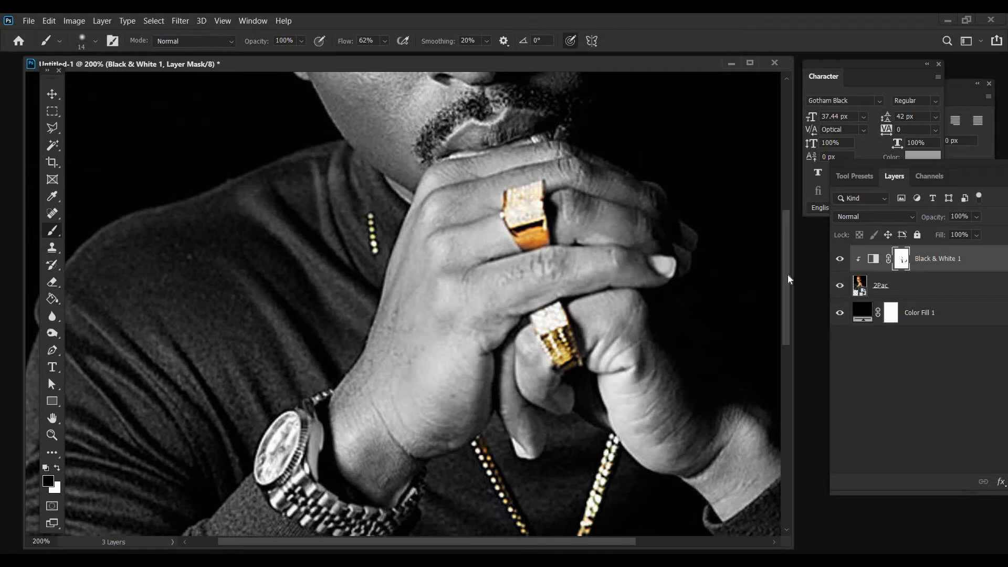
scroll(790, 294, down, 4)
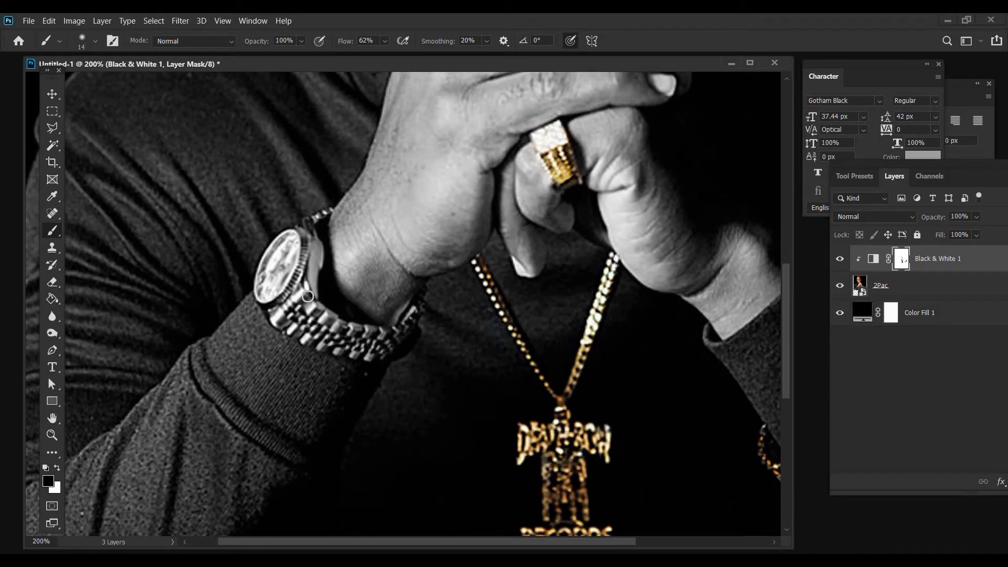
drag(315, 240, 326, 204)
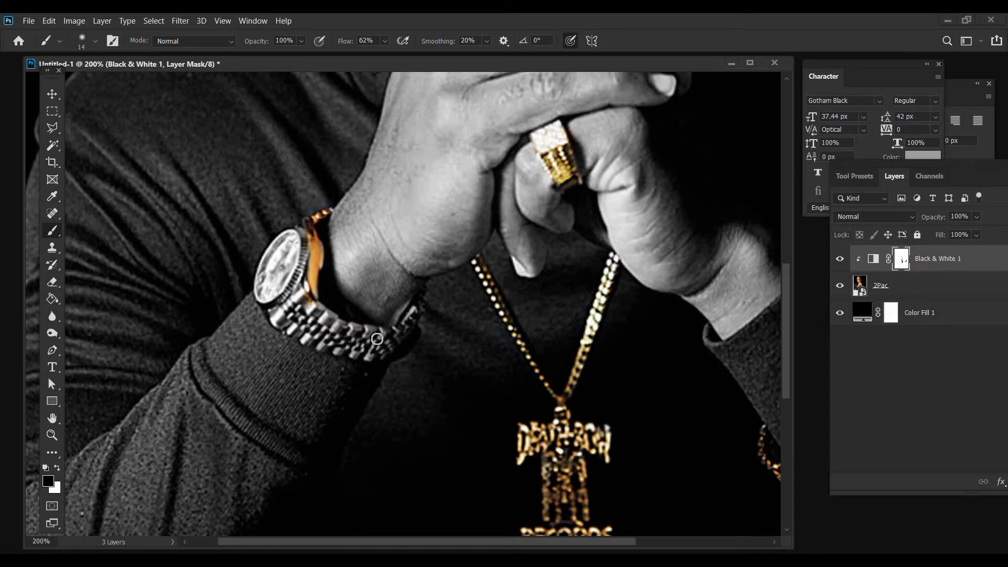
mouse_move(352, 329)
mouse_down()
mouse_move(393, 332)
mouse_move(421, 313)
mouse_move(380, 343)
mouse_move(395, 354)
mouse_move(346, 356)
mouse_move(332, 340)
mouse_move(344, 335)
mouse_move(278, 313)
mouse_move(271, 326)
mouse_move(327, 353)
mouse_move(395, 348)
mouse_move(309, 334)
mouse_move(274, 309)
mouse_move(268, 260)
mouse_move(286, 233)
mouse_move(307, 226)
mouse_move(298, 286)
mouse_move(335, 317)
mouse_up()
mouse_move(372, 363)
mouse_down()
mouse_move(297, 330)
mouse_move(270, 293)
mouse_move(271, 305)
mouse_move(271, 236)
mouse_move(294, 303)
mouse_up()
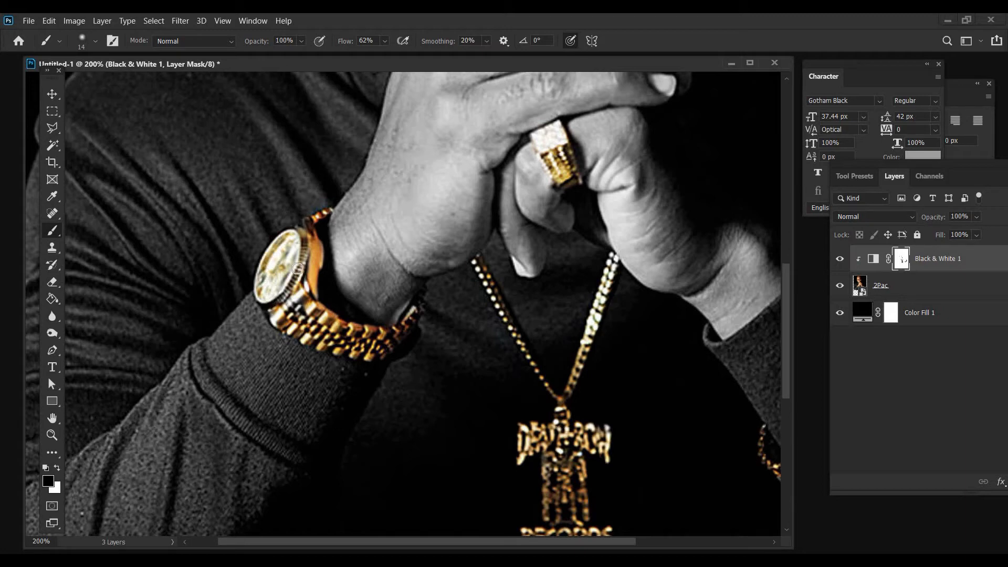
drag(313, 299, 304, 353)
key(x)
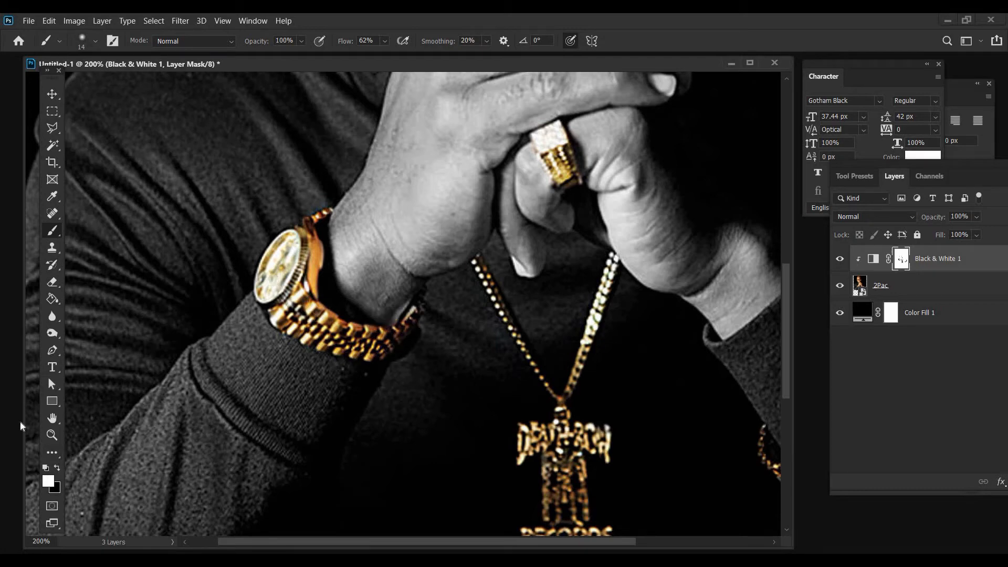
Add a layer mask to the 2Pac portrait layer
key(z)
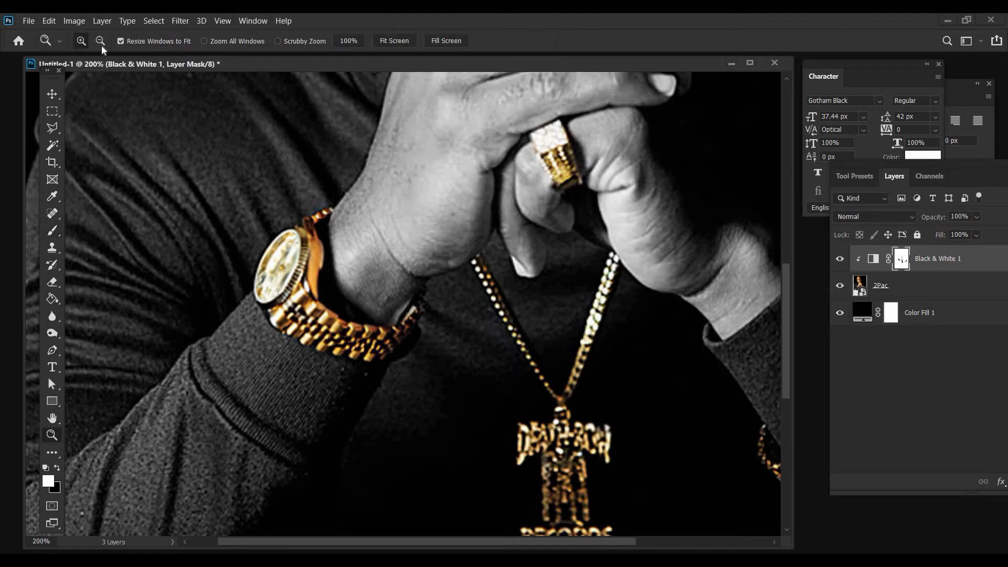
alt+click(401, 220)
alt+click(401, 220)
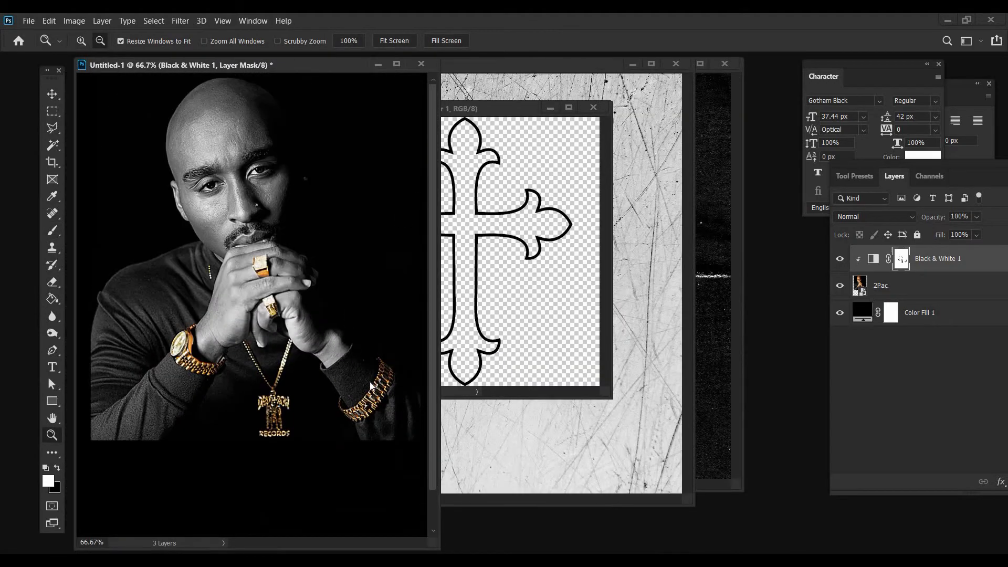
alt+click(401, 220)
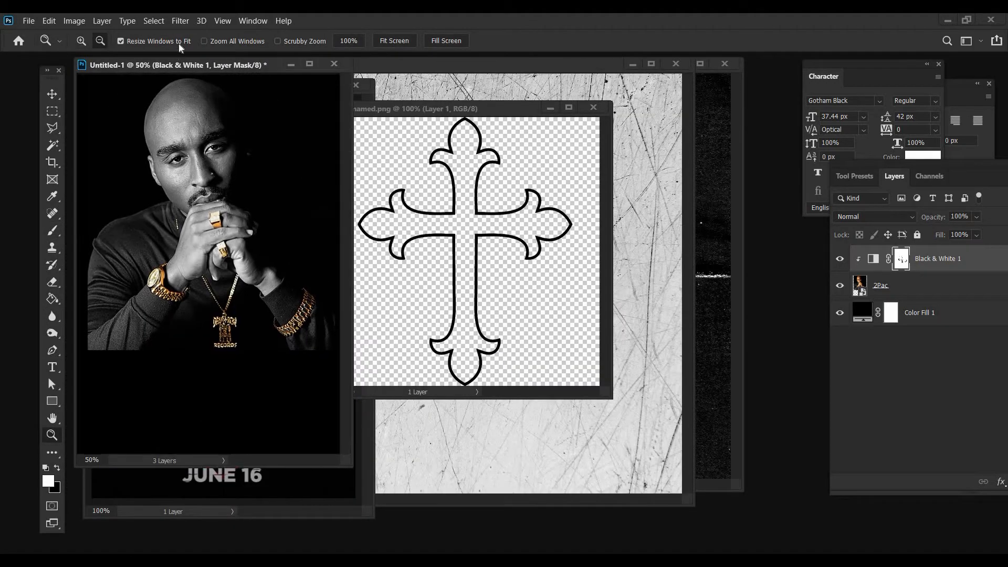
drag(347, 458, 388, 491)
drag(190, 64, 471, 96)
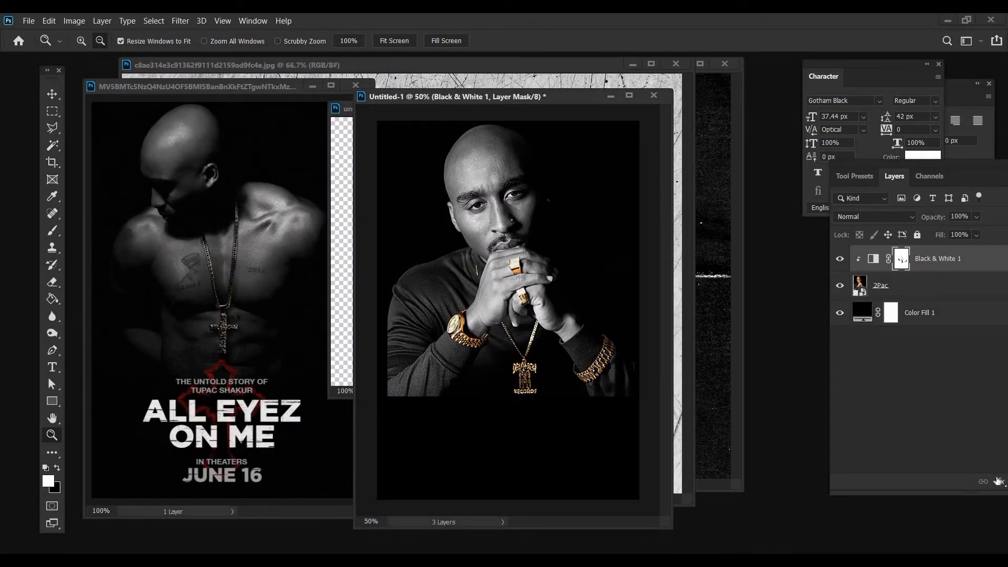
click(935, 286)
drag(907, 173, 865, 173)
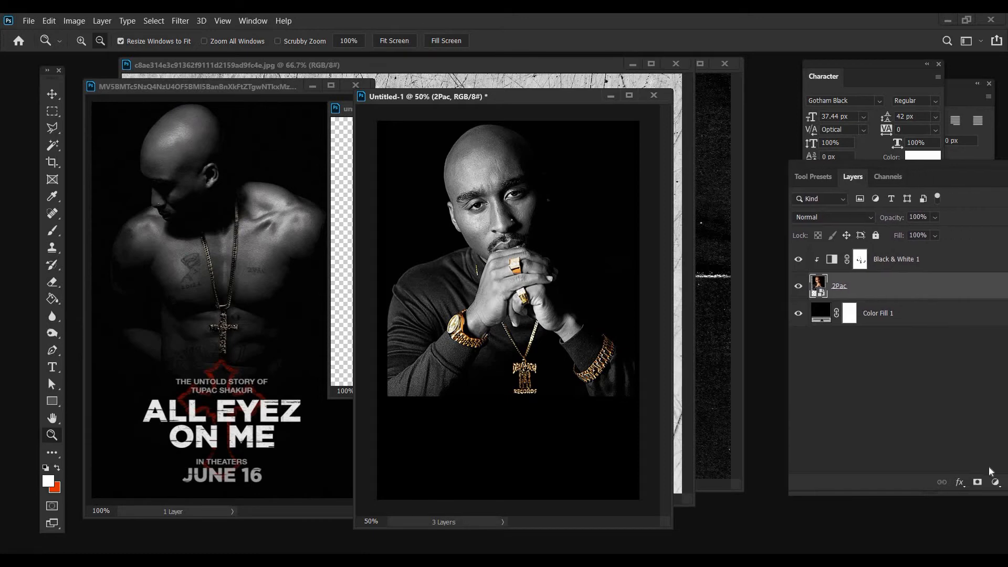
click(977, 482)
Fade the portrait's bottom edge into the background by painting black on its mask with a 243 px soft brush
click(52, 230)
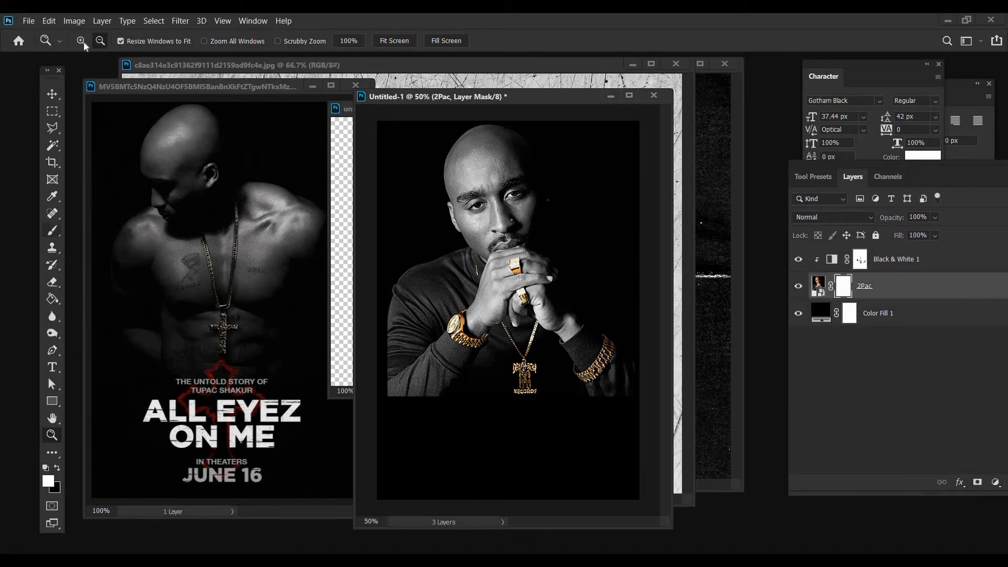
click(95, 41)
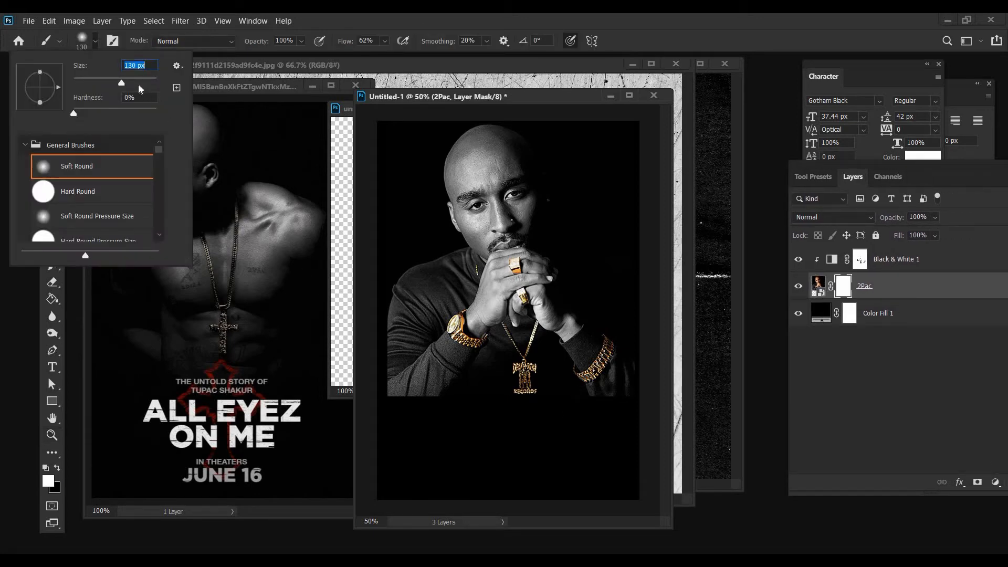
drag(121, 83, 137, 83)
key(Return)
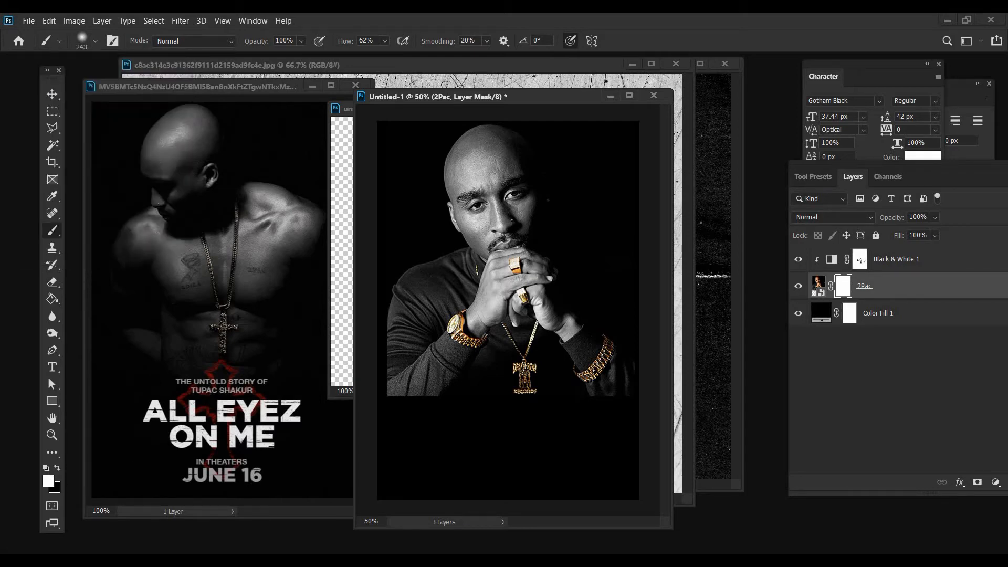
key(x)
mouse_move(527, 417)
mouse_down()
mouse_move(414, 417)
mouse_move(391, 412)
mouse_move(388, 387)
mouse_up()
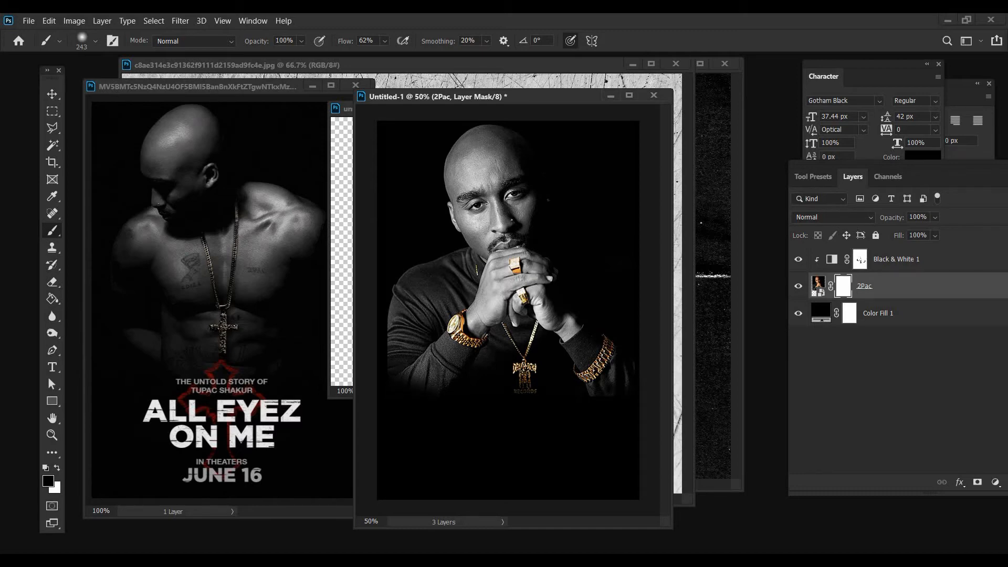
Softly darken the portrait's head, shoulders and sides on its mask with a 432 px brush at 25% opacity and 40% flow
click(301, 44)
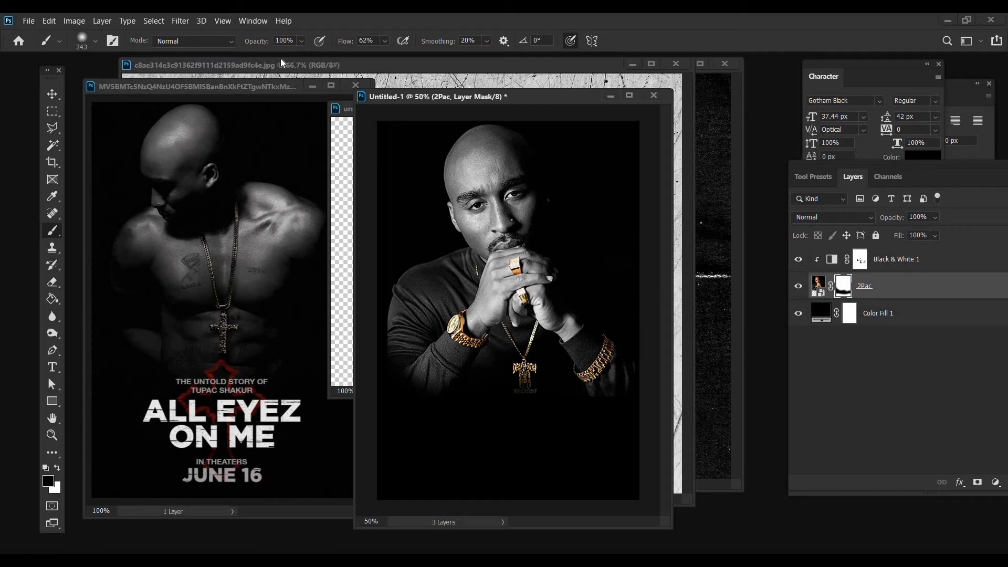
drag(274, 57, 268, 58)
click(384, 44)
click(95, 42)
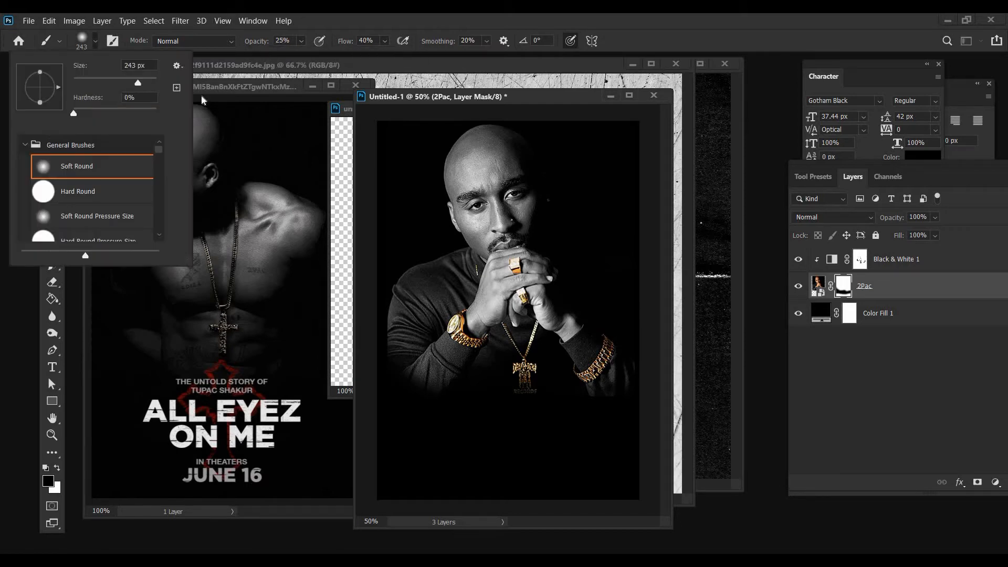
drag(137, 82, 146, 82)
key(Return)
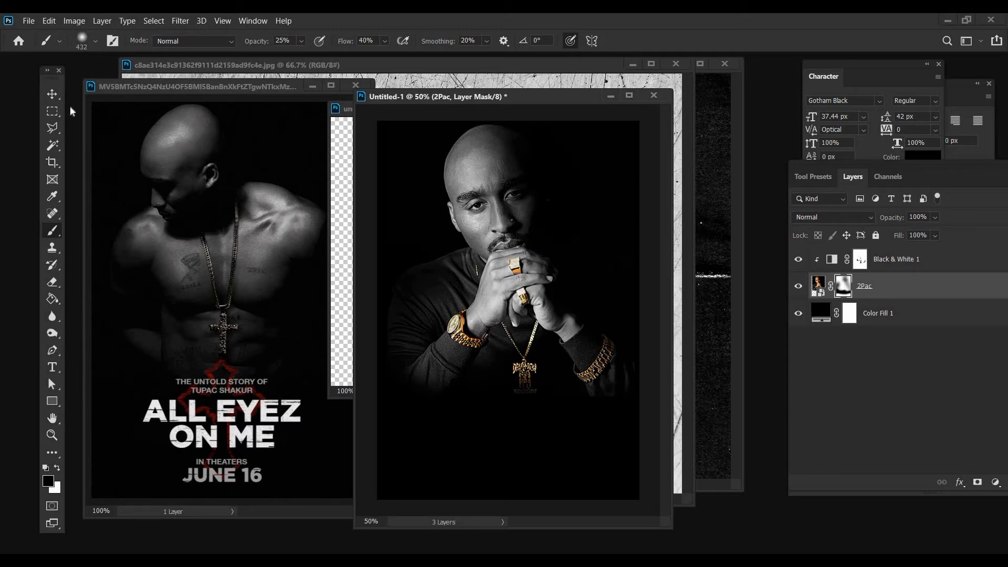
Move the masked portrait 8 px to the right
key(v)
drag(476, 179, 478, 180)
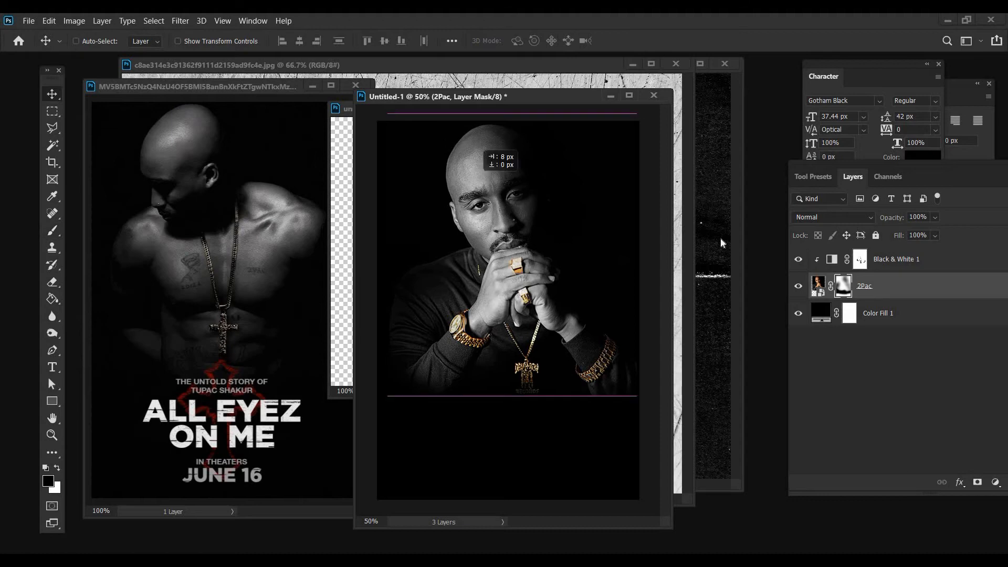
Target the 2Pac portrait layer's image instead of its mask and lower the layer's opacity to 86%
key(ctrl+2)
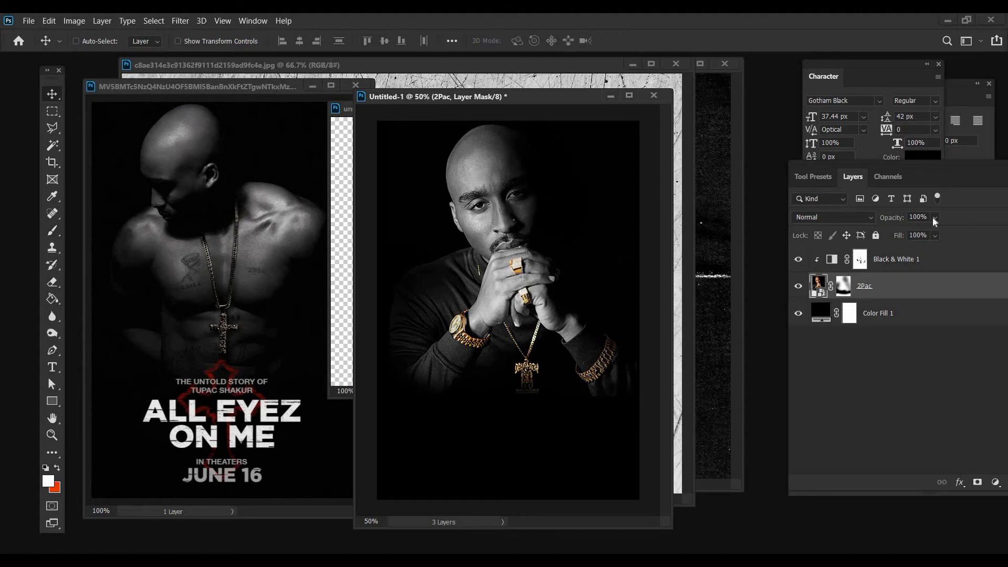
click(940, 232)
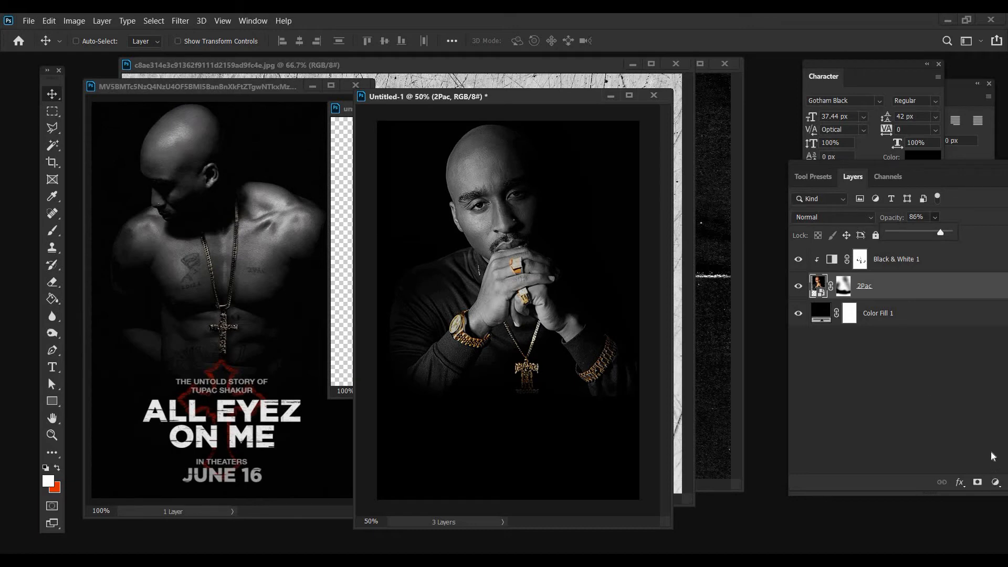
Add a Curves adjustment layer above the Black & White 1 layer and release its clipping mask
click(996, 482)
click(924, 316)
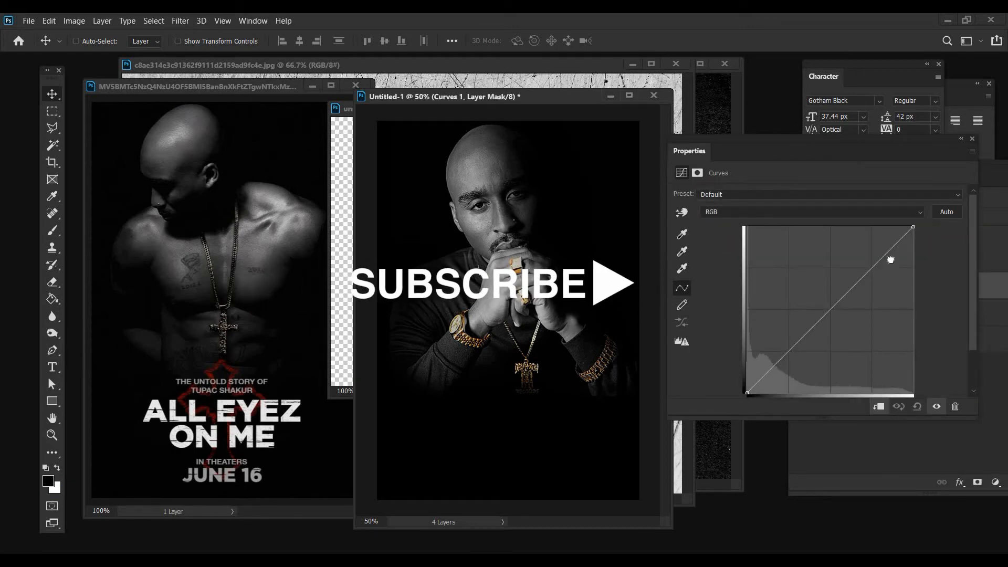
mouse_move(891, 260)
mouse_down()
mouse_move(893, 247)
mouse_move(888, 259)
mouse_up()
right_click(888, 259)
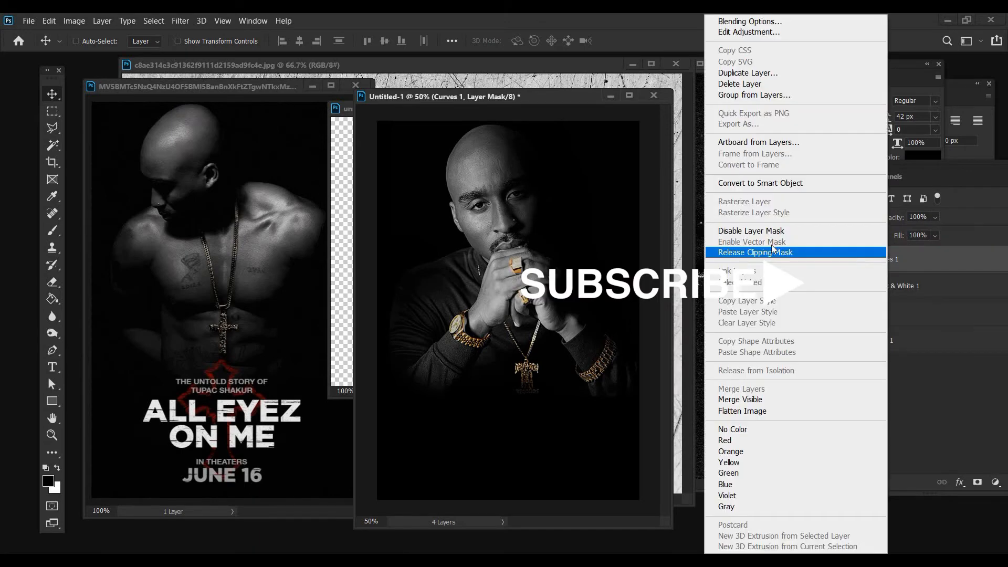
click(823, 253)
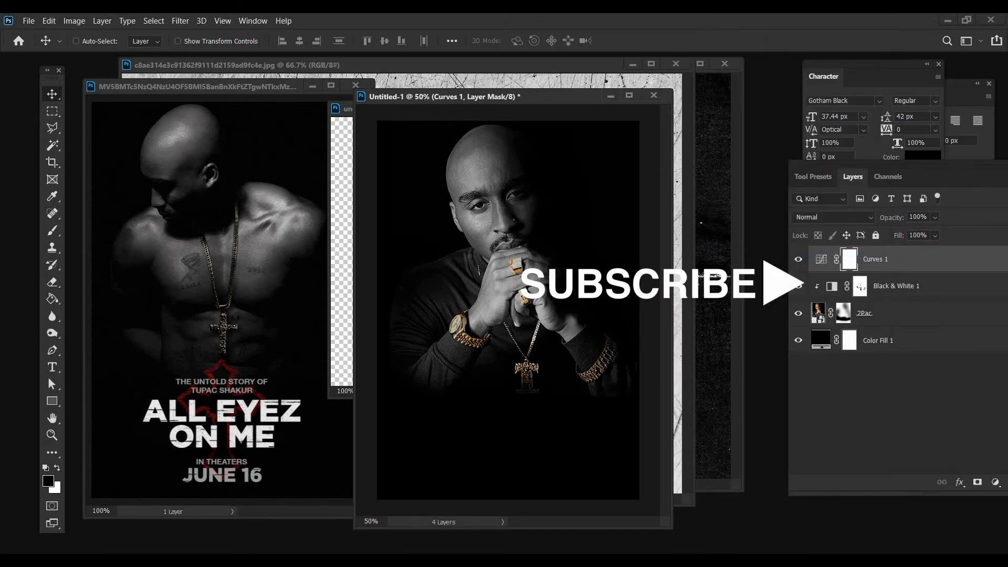
Shape the Curves 1 RGB curve with midtone and shadow anchors, lifted upper midtones and flattened, lowered highlights
double_click(821, 259)
click(829, 305)
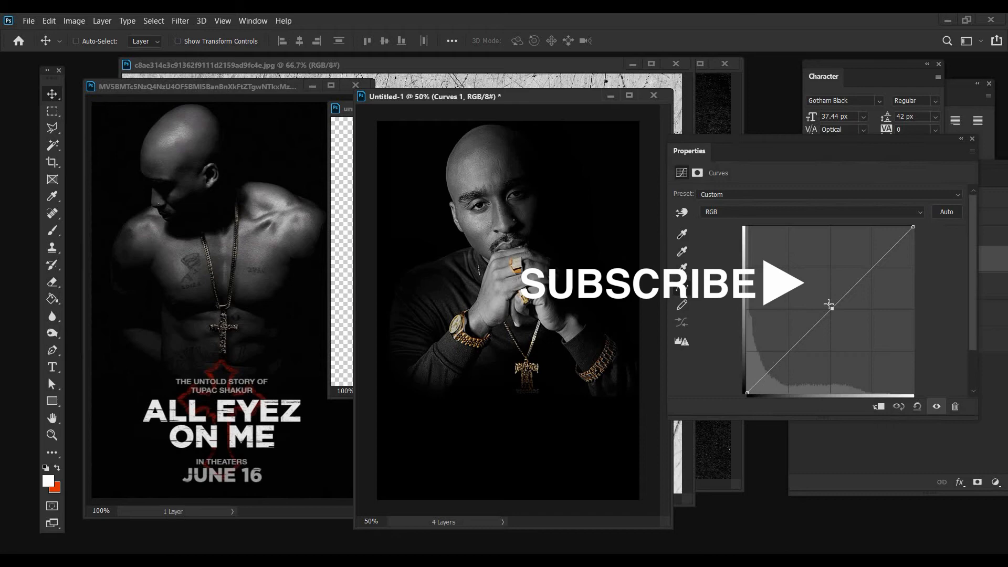
click(789, 347)
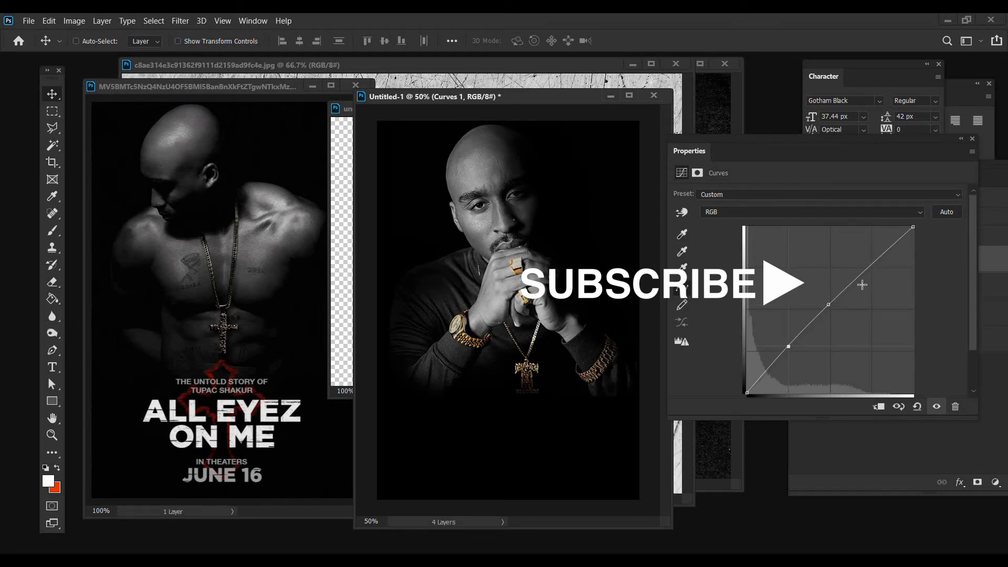
drag(857, 271, 854, 271)
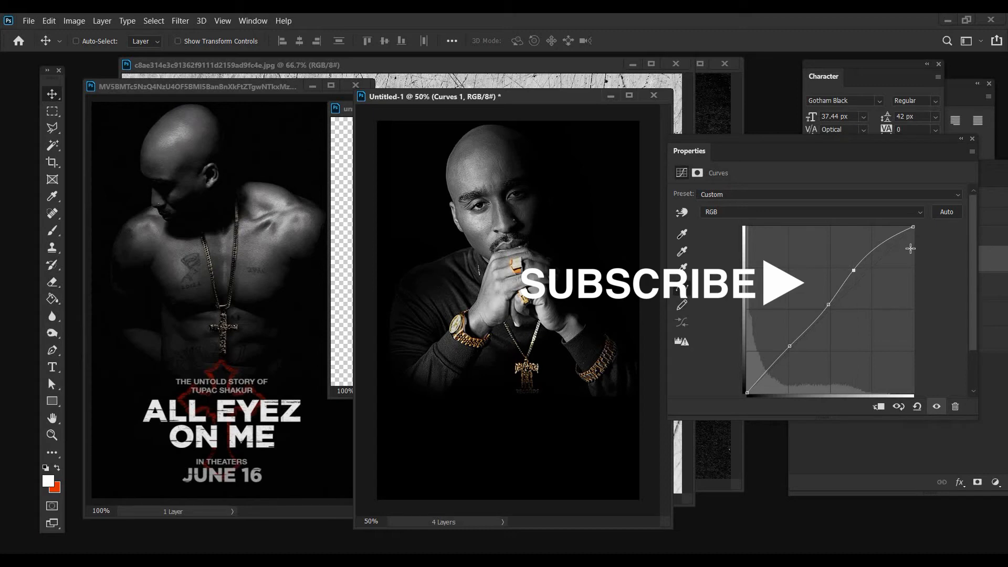
mouse_move(910, 249)
mouse_down()
mouse_move(910, 263)
mouse_move(901, 252)
mouse_up()
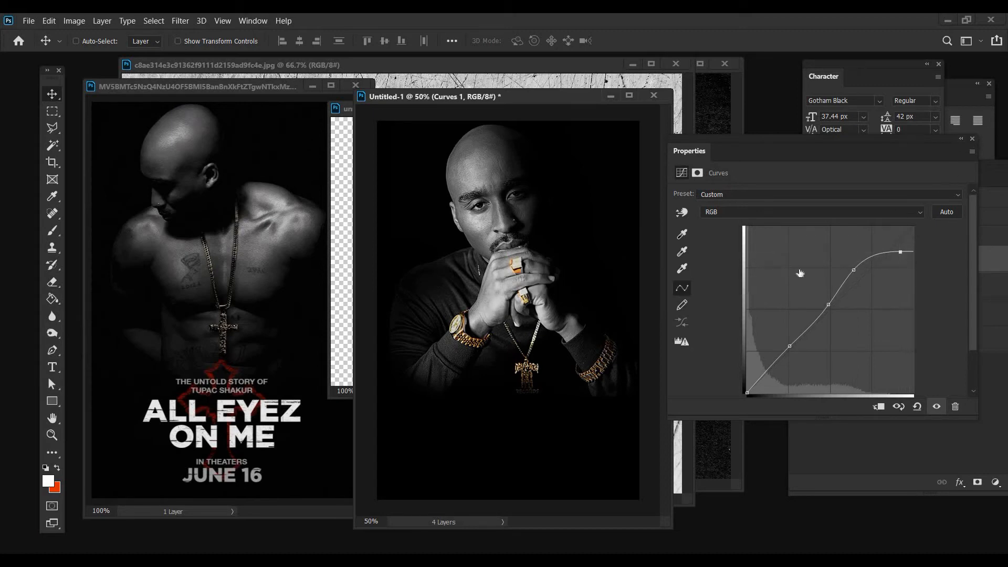
Reduce the Curves 1 layer to 70% opacity, clip it to the portrait and compare the image with and without it
click(799, 260)
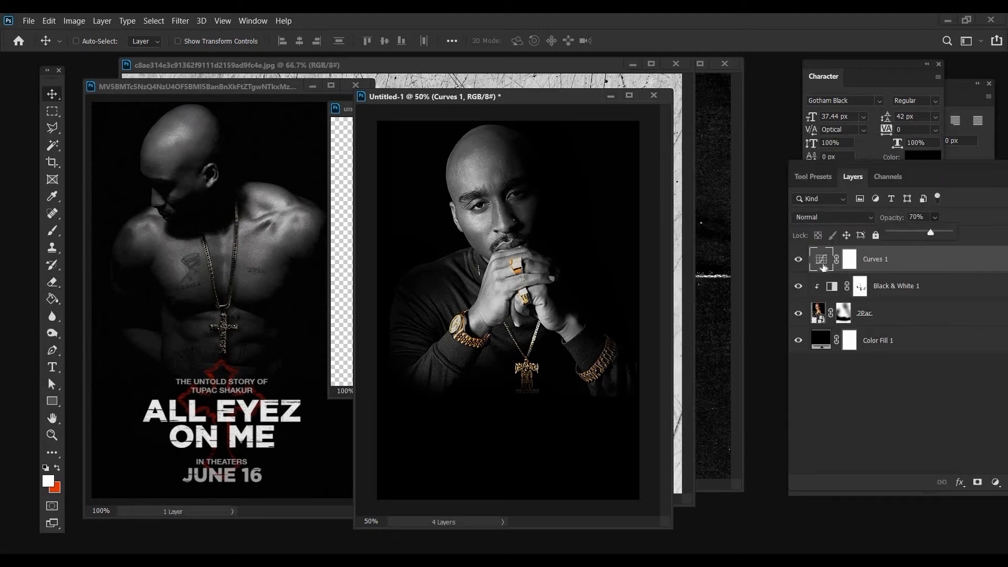
key(7)
key(ctrl+alt+g)
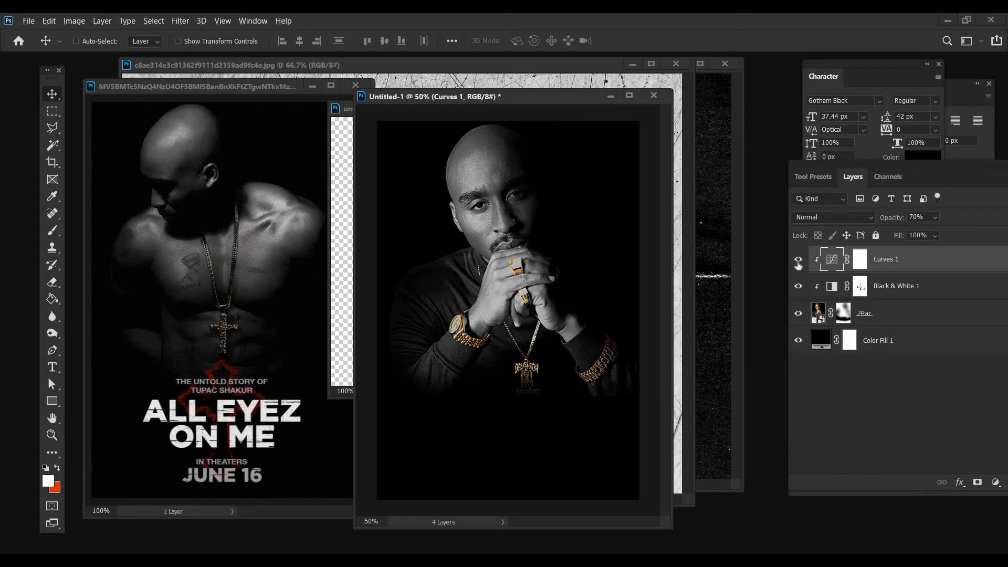
click(798, 260)
click(798, 259)
click(799, 260)
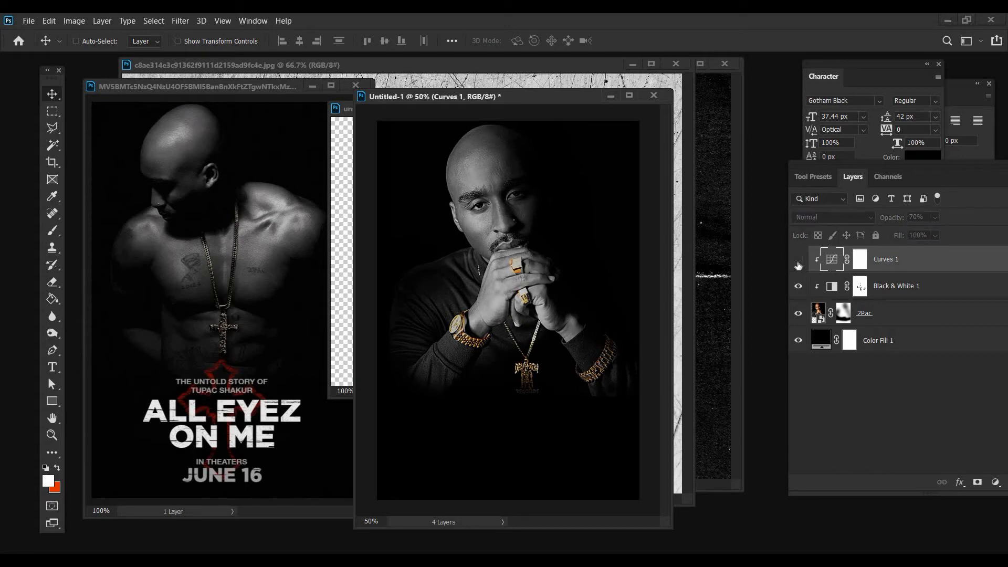
click(798, 263)
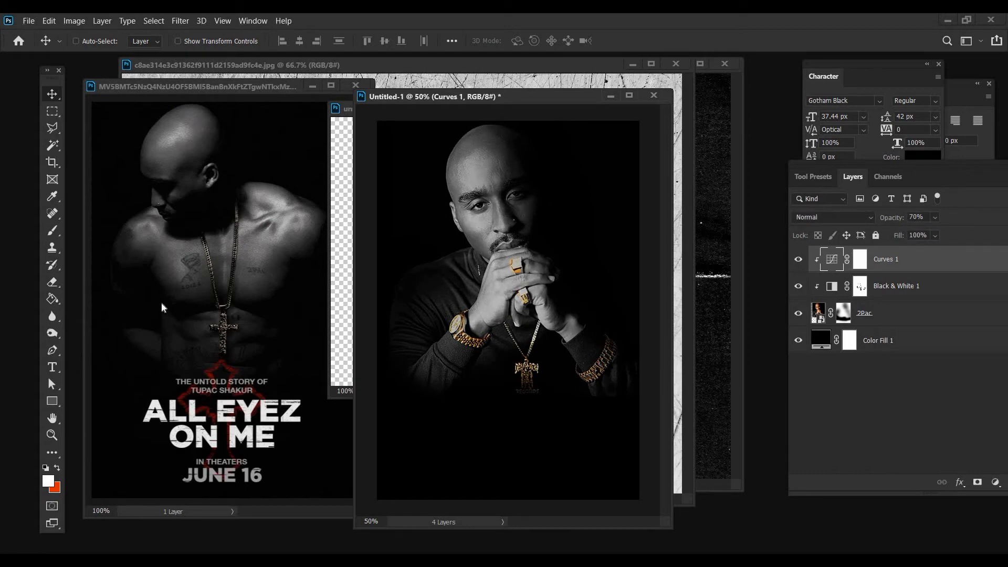
Add the white (ffffff) Gotham Black title "ALL EYEZ ON ME" on two lines below the portrait
click(52, 367)
click(437, 432)
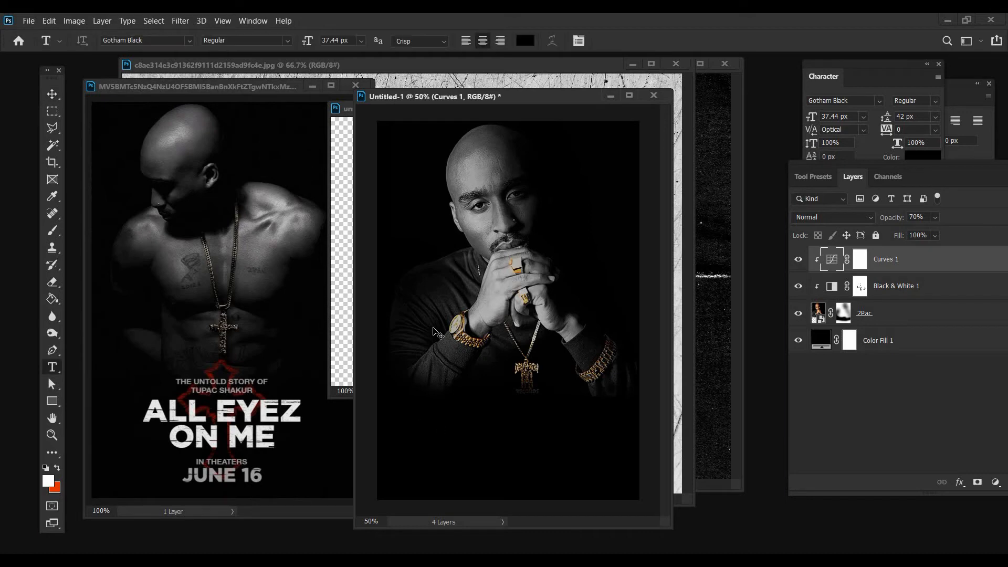
click(525, 41)
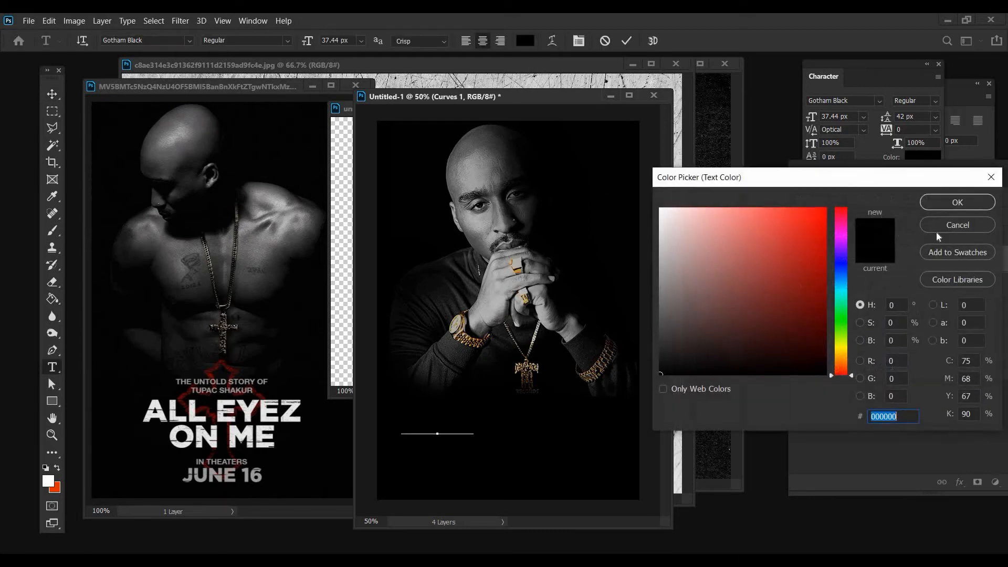
text(ffffff)
click(944, 202)
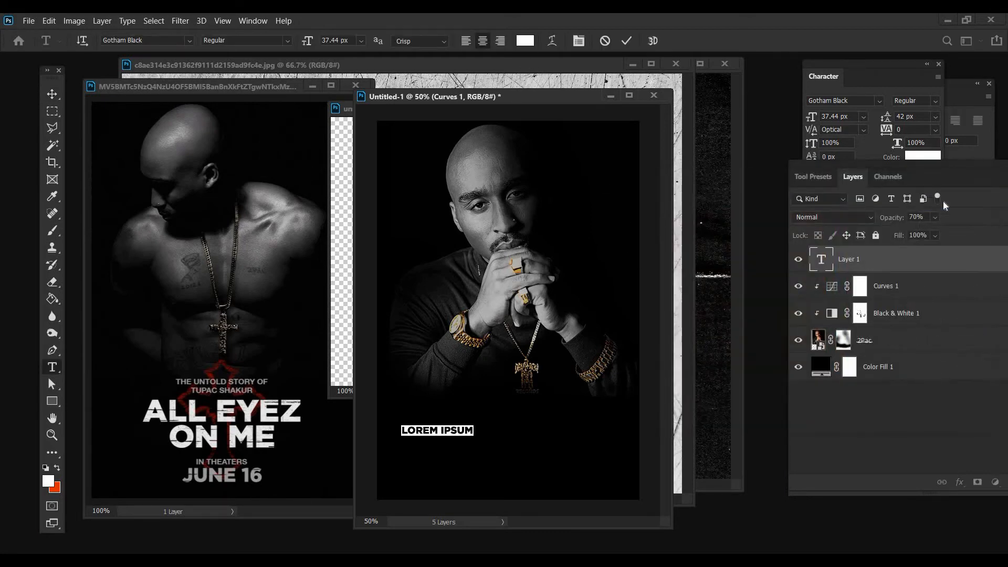
text(ALL EYEZ)
text( O)
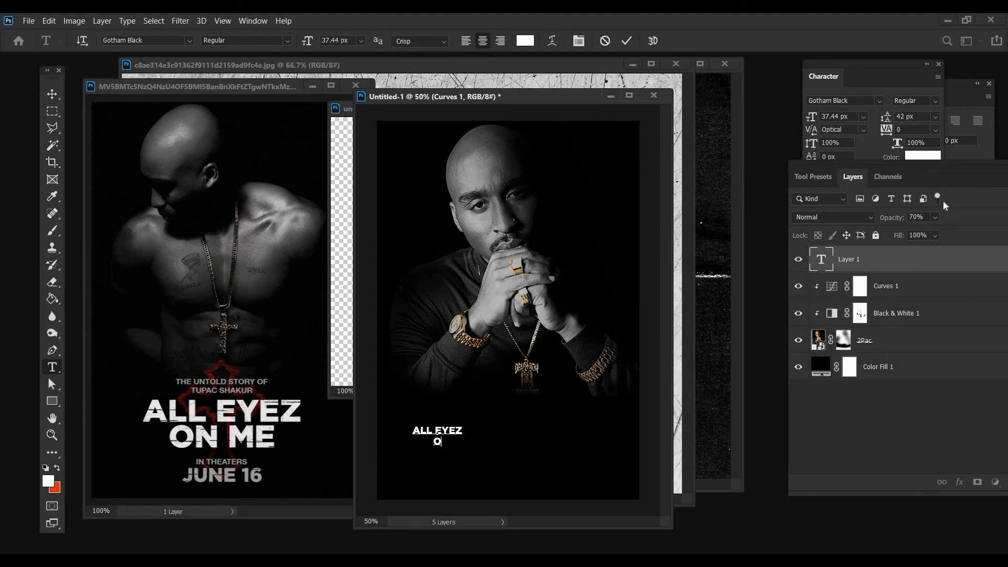
text(N ME)
Enlarge the title to about 529 px wide and move it right and slightly up beneath the portrait
click(45, 91)
click(45, 19)
click(93, 292)
drag(465, 439, 554, 439)
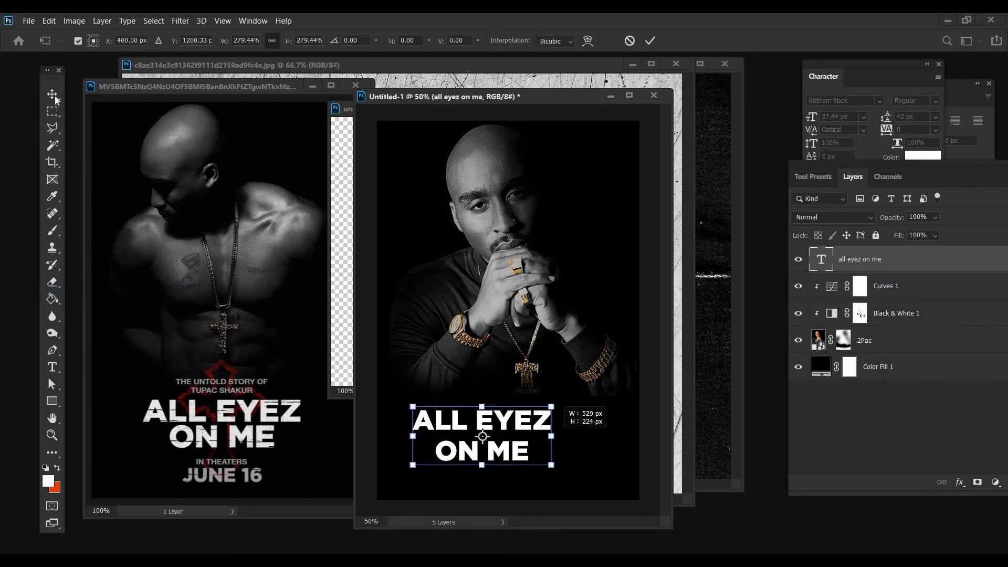
key(Return)
drag(499, 454, 523, 449)
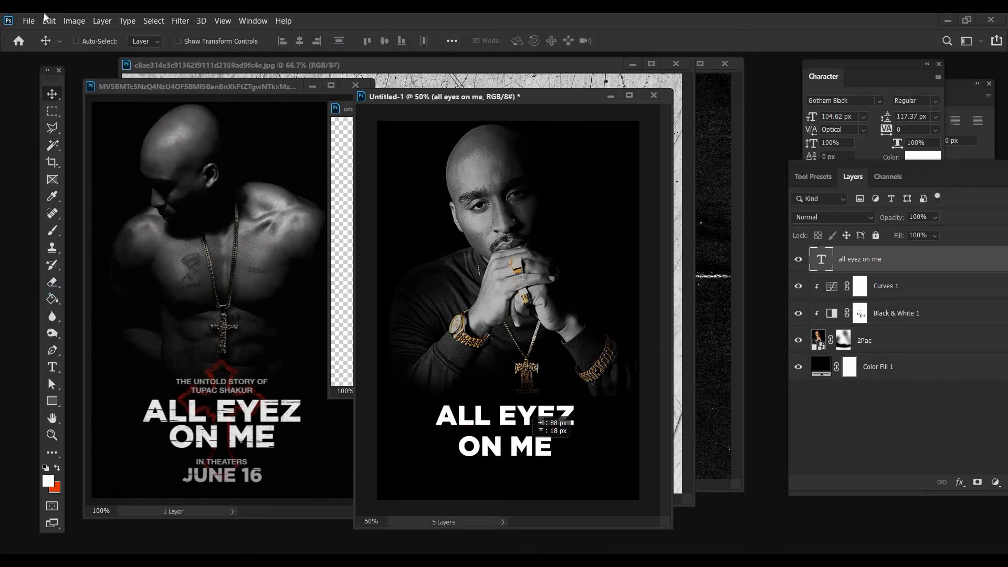
Scale the title up further to about 118.5% with Free Transform
click(46, 19)
click(99, 291)
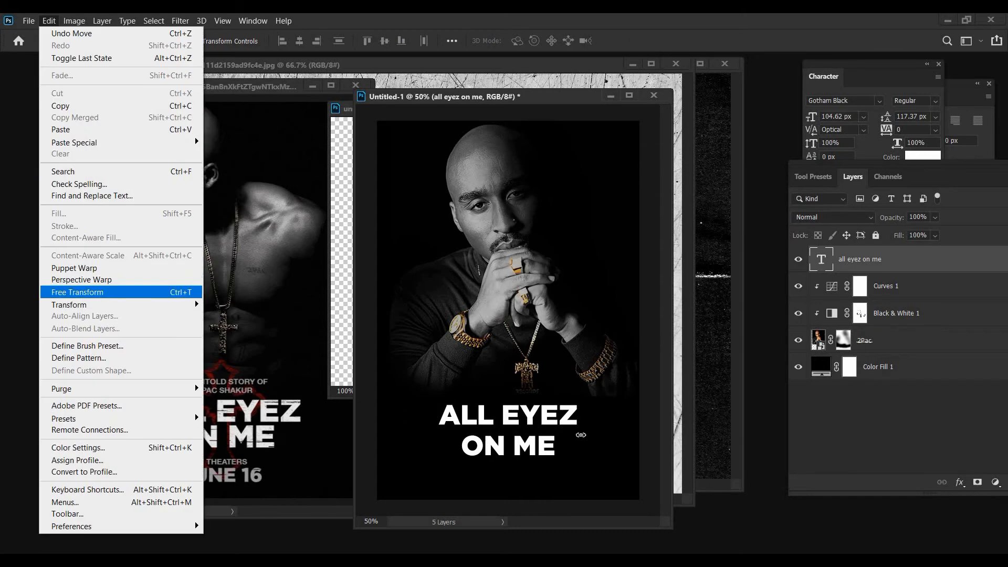
drag(581, 435, 604, 432)
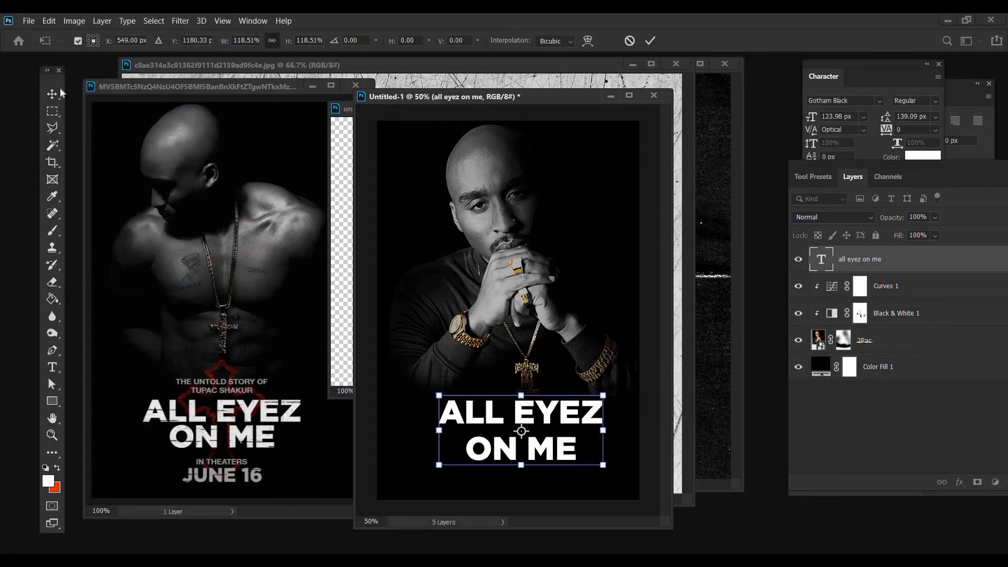
key(Return)
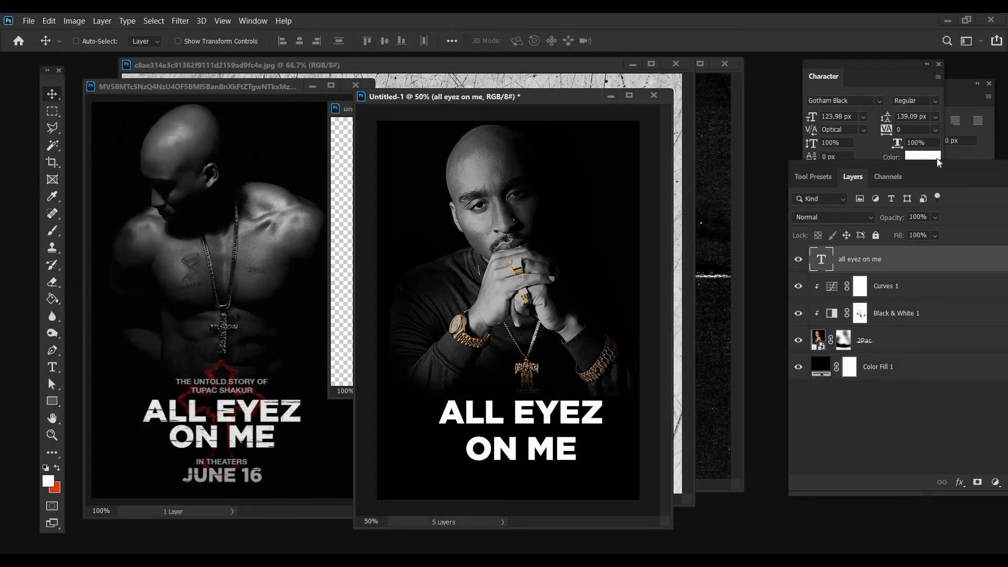
Set the title's leading to 105 px and nudge the text slightly left and down
click(936, 116)
click(916, 284)
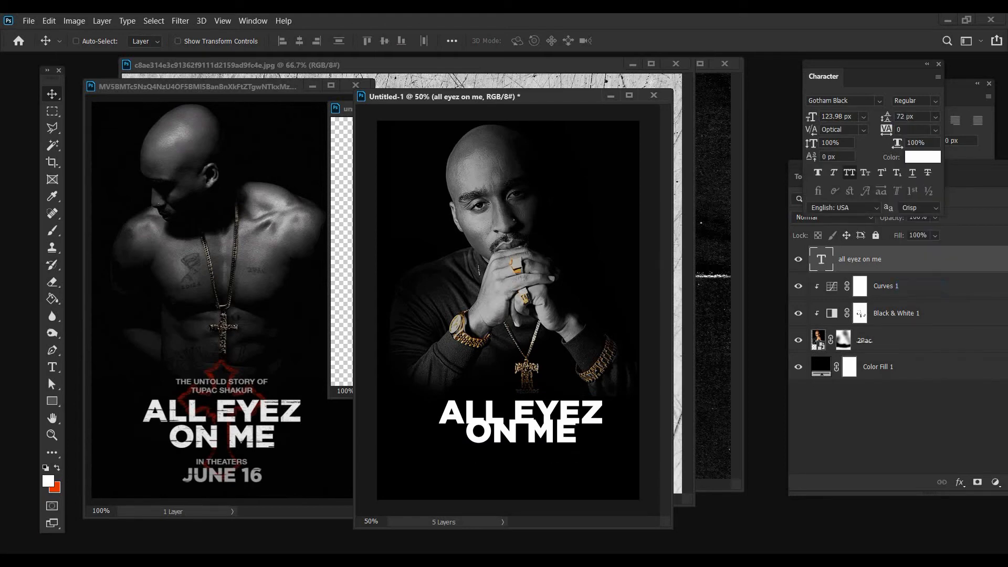
click(886, 117)
text(105)
key(Return)
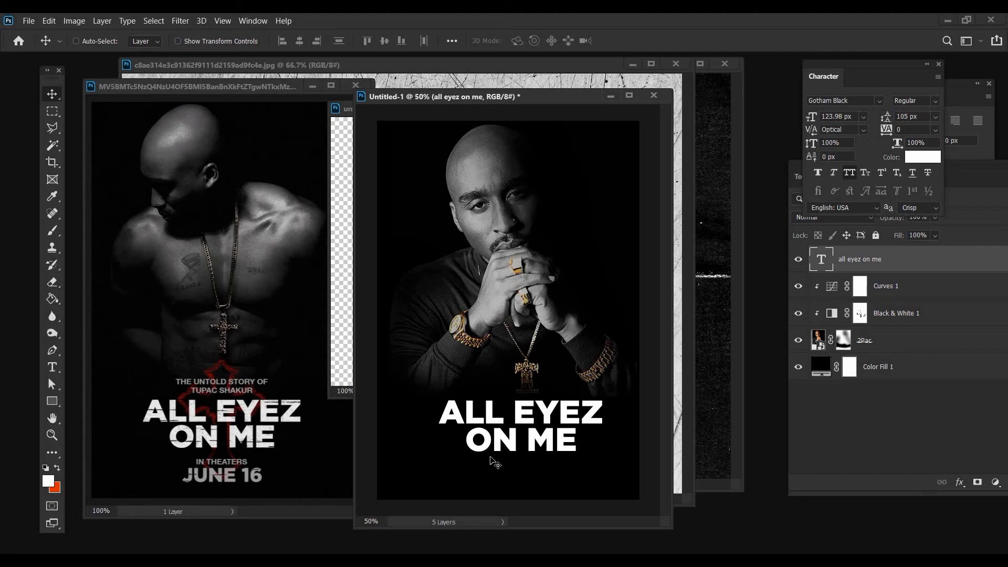
drag(506, 456, 505, 456)
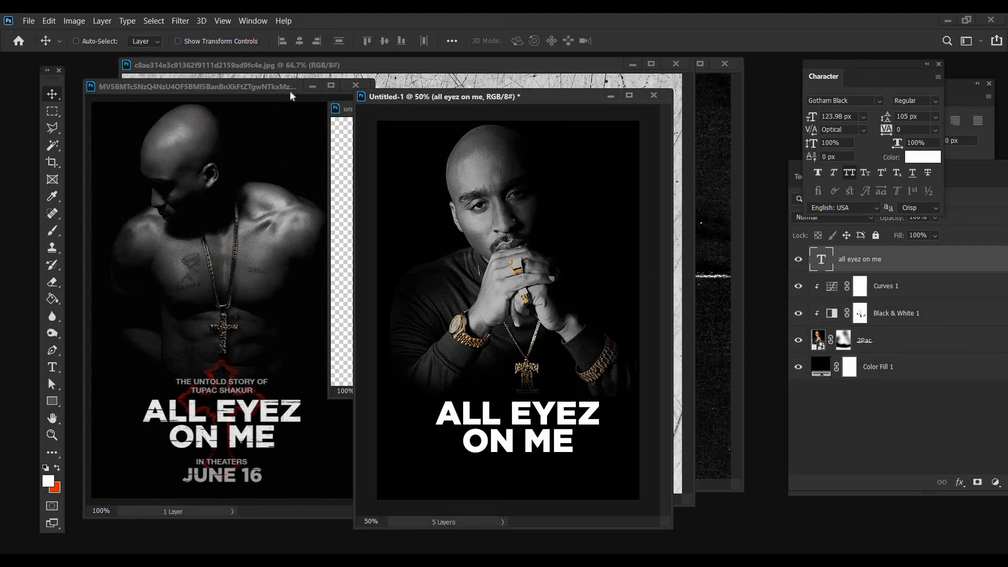
Move the reference poster window down and copy the cross from its transparent document onto the poster over the title
drag(263, 87, 261, 137)
click(342, 110)
drag(462, 252, 532, 406)
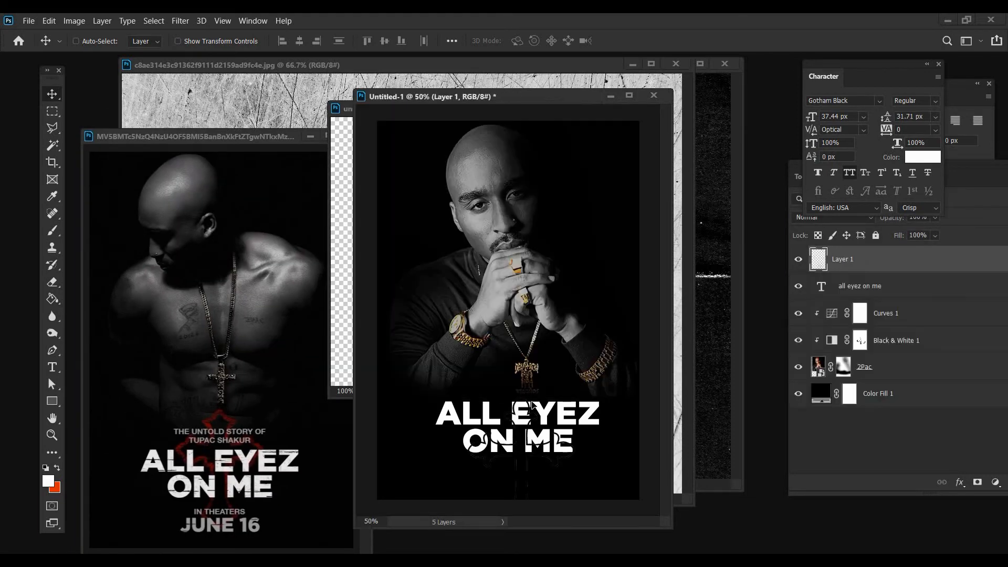
Apply a Color Overlay in dark red 770000 at 100% opacity to the cross layer
right_click(831, 259)
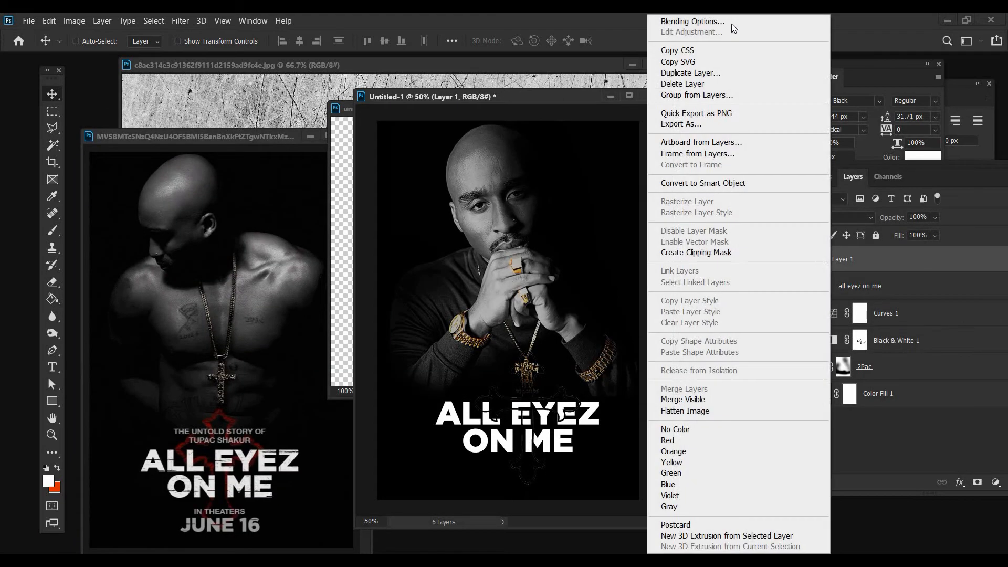
click(729, 22)
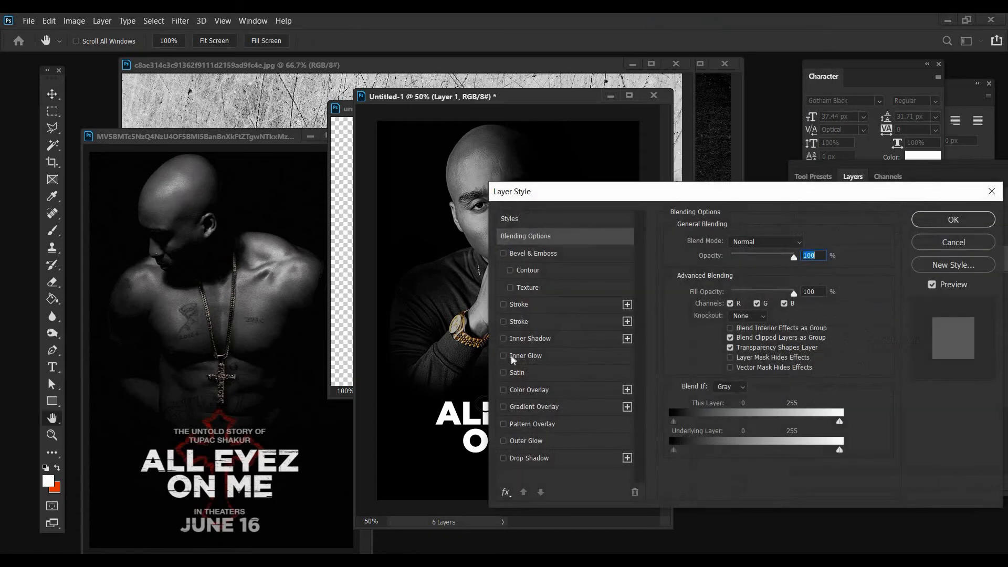
click(515, 394)
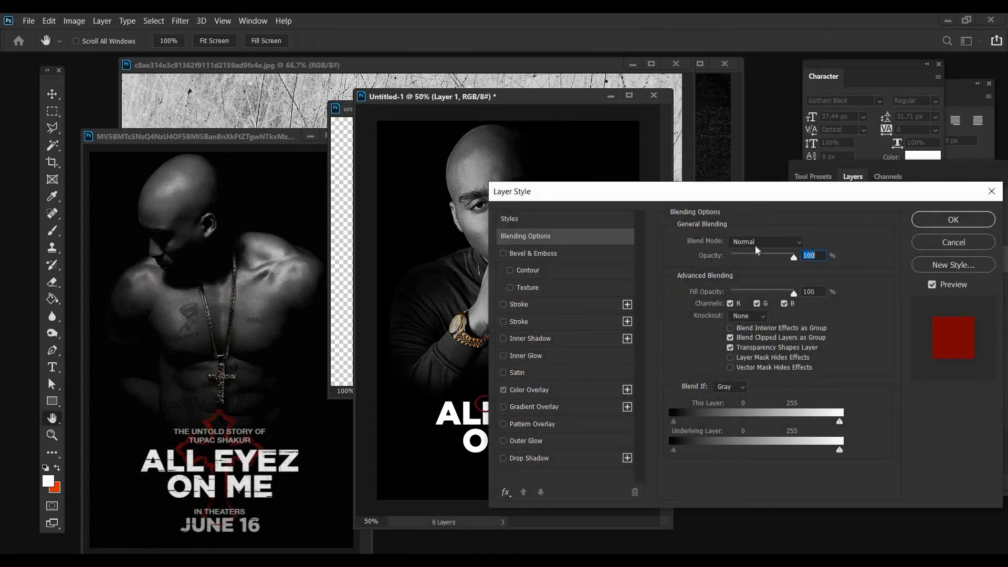
click(814, 247)
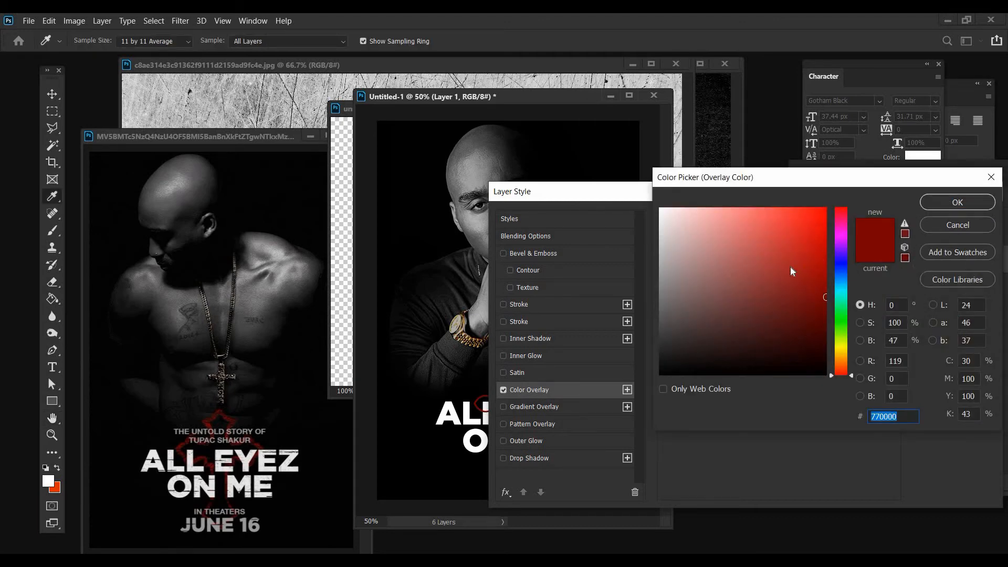
key(Return)
click(808, 242)
key(Return)
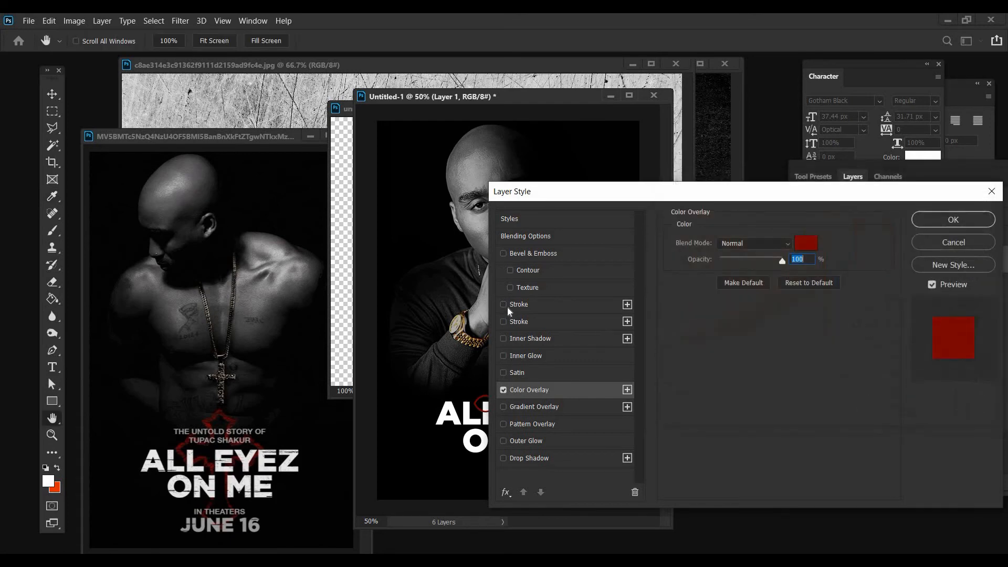
Add a 2 px outside stroke in red 8e1010 to the cross and apply the layer style
click(505, 305)
click(704, 336)
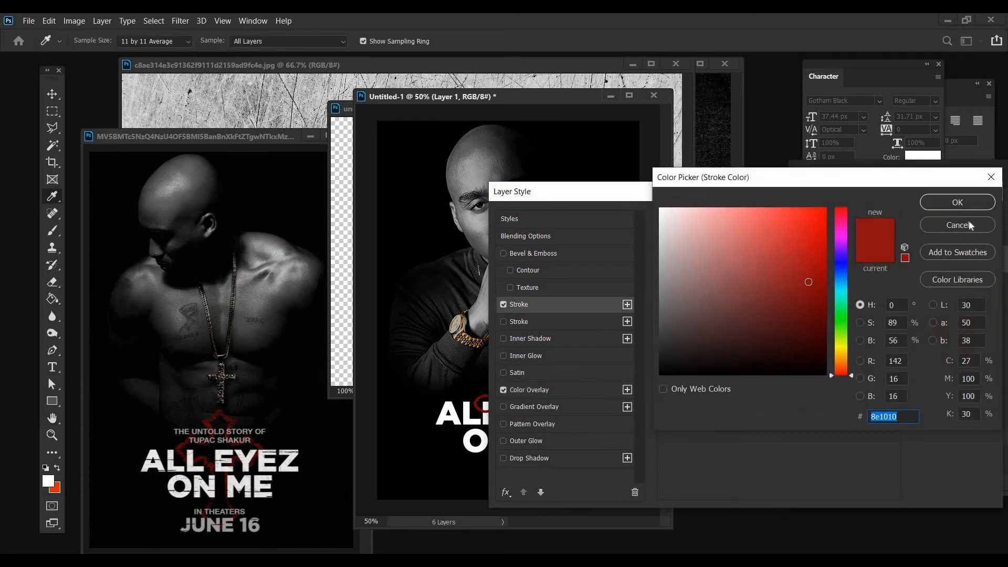
key(Return)
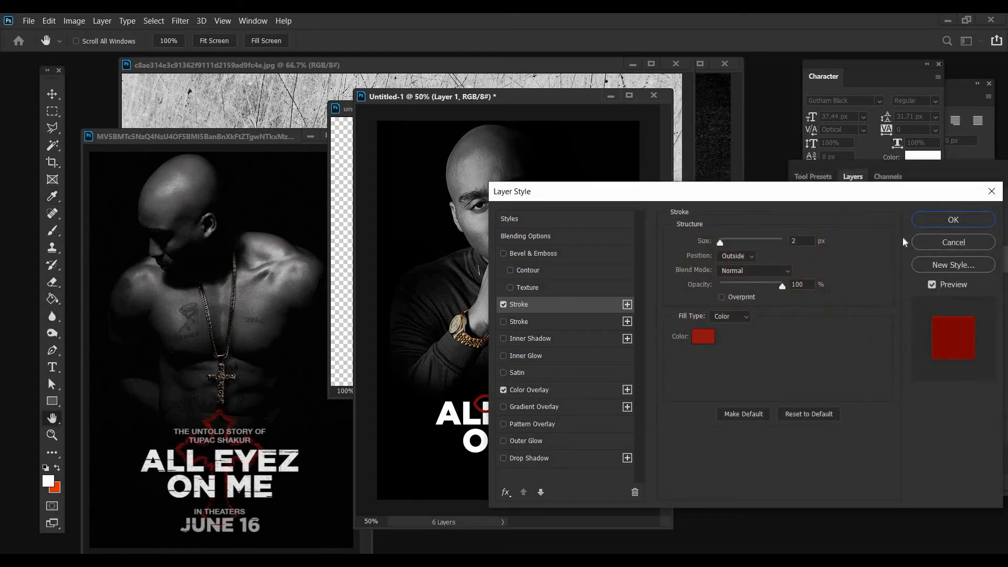
key(Return)
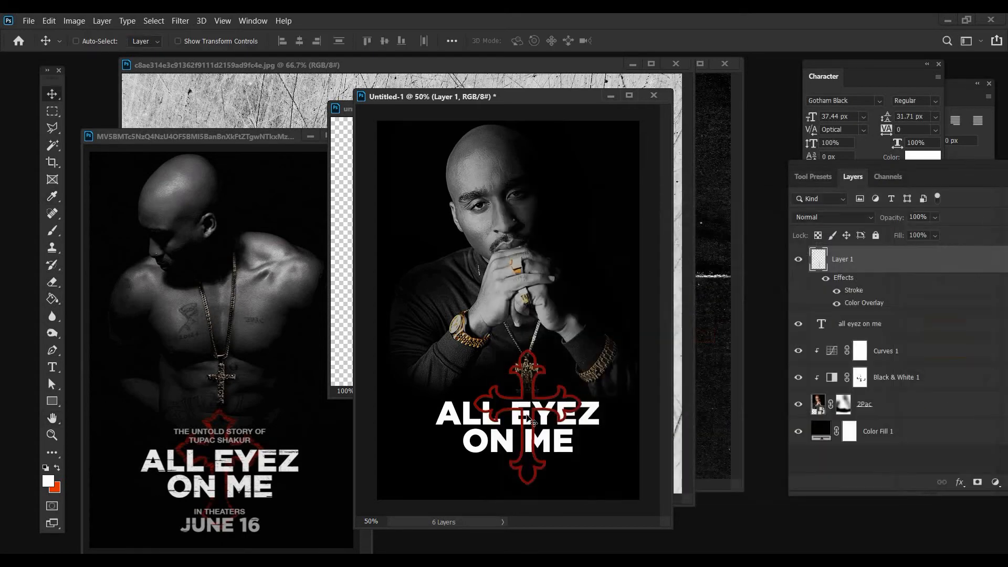
Nudge the cross slightly left to center it behind the title and rasterize its layer style
drag(522, 418, 513, 420)
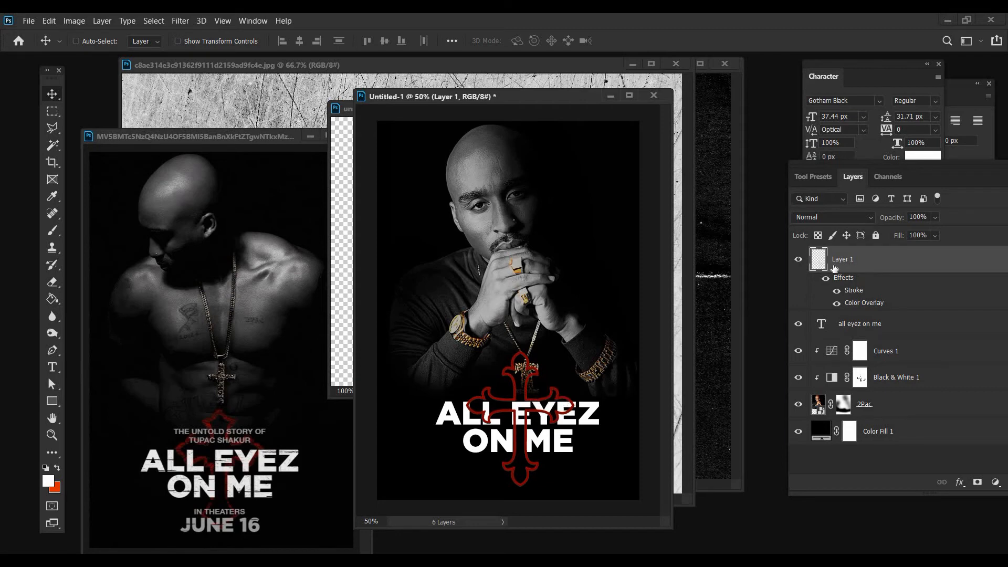
right_click(843, 260)
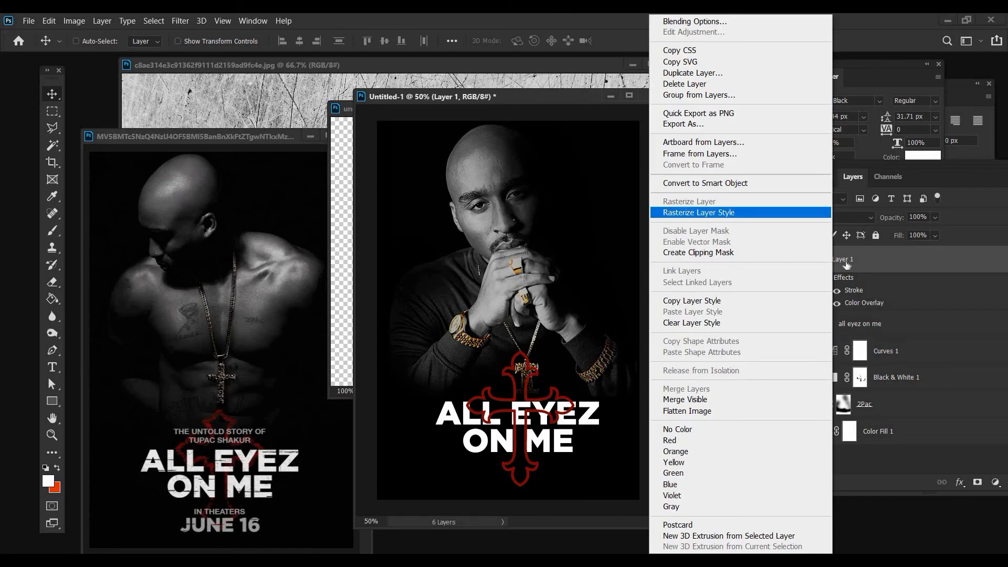
click(703, 212)
Rename the cross's layer to cross and place it below the all eyez on me text layer
double_click(843, 259)
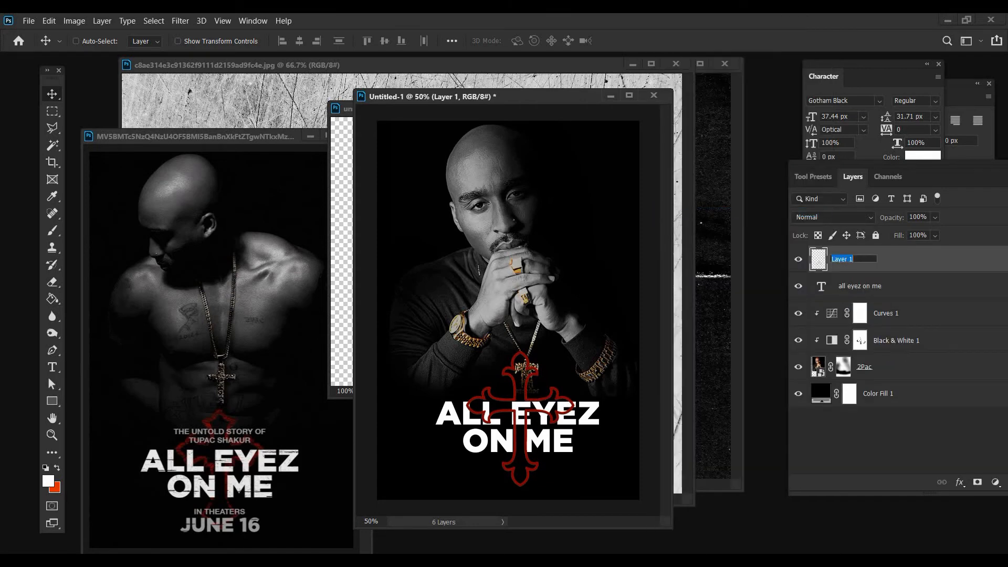
text(cross)
key(Return)
drag(814, 264, 814, 310)
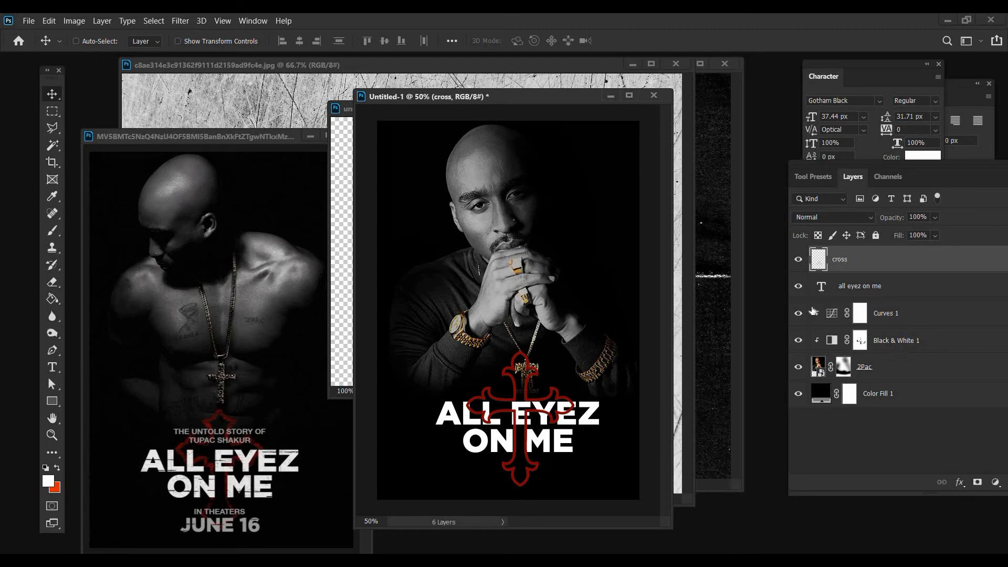
Scale the cross down to about 89% with Free Transform and move it up slightly behind the title
click(49, 20)
click(79, 290)
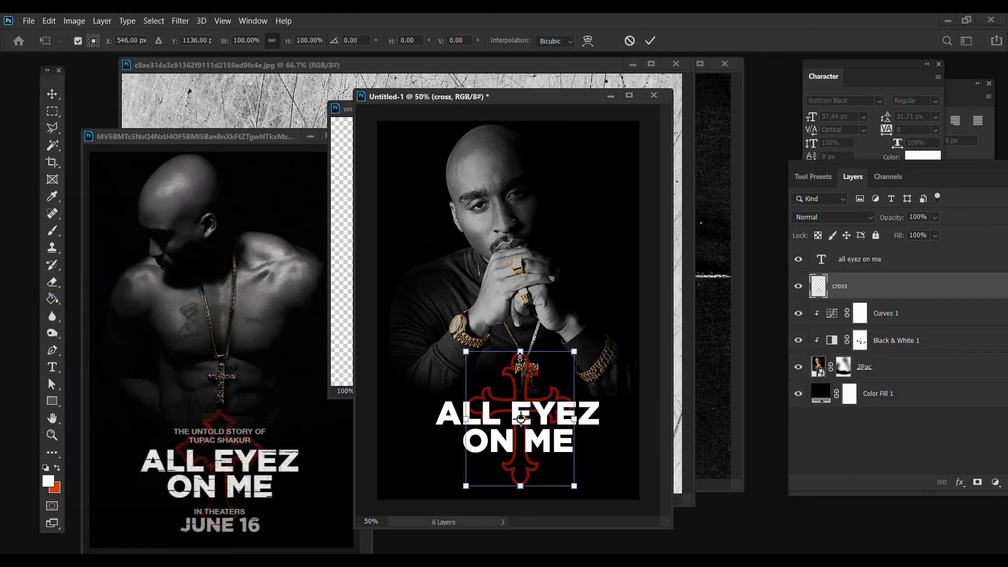
drag(520, 359, 520, 372)
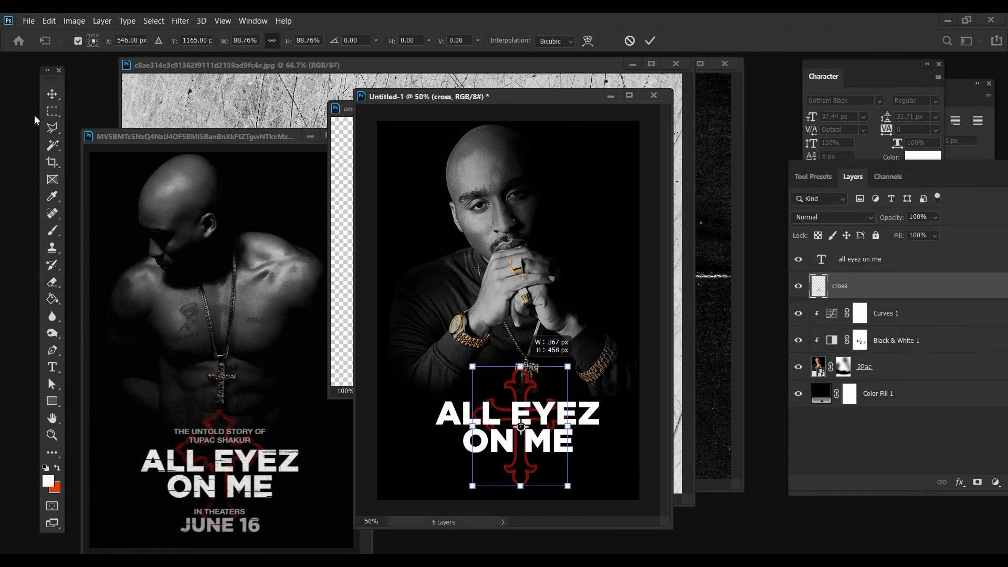
key(Return)
drag(459, 338, 458, 330)
Move the poster window up and right, then copy the whole scratched texture image and return to the poster
drag(484, 95, 512, 65)
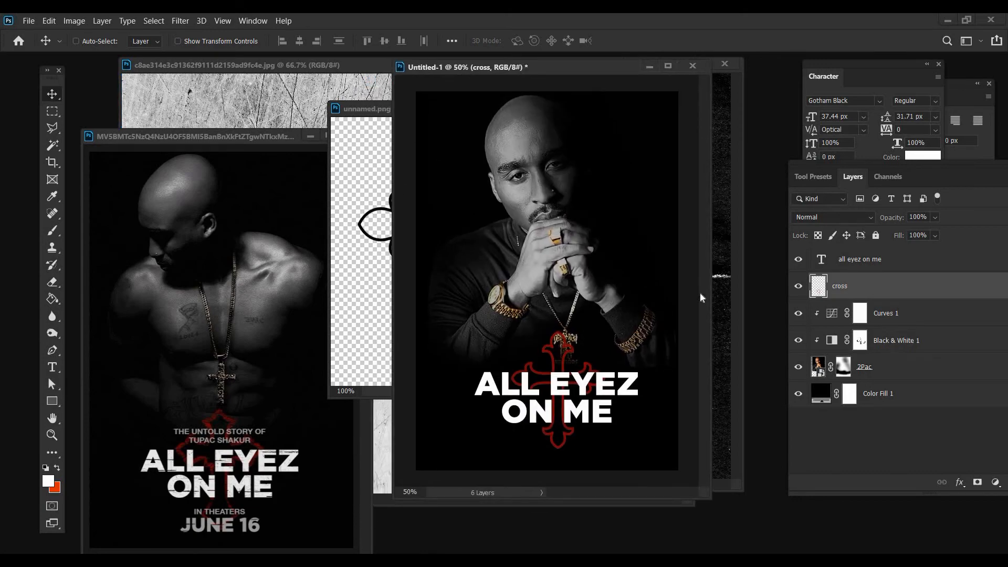
click(247, 93)
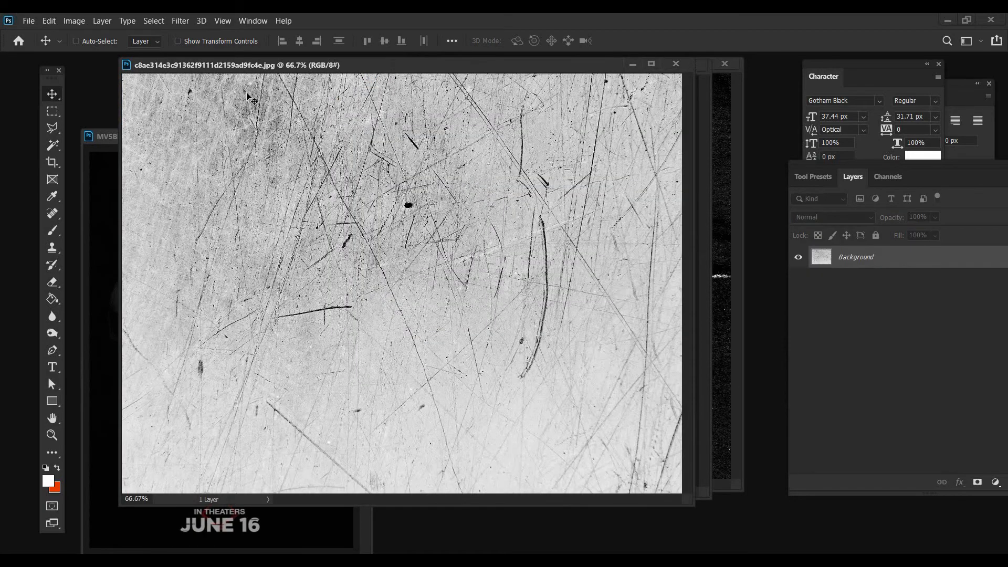
key(ctrl+a)
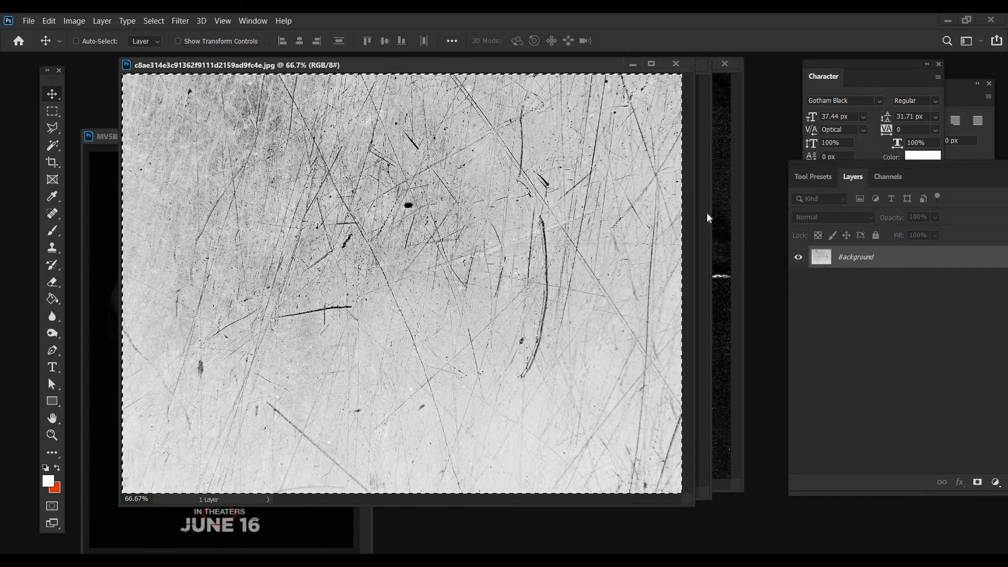
click(707, 212)
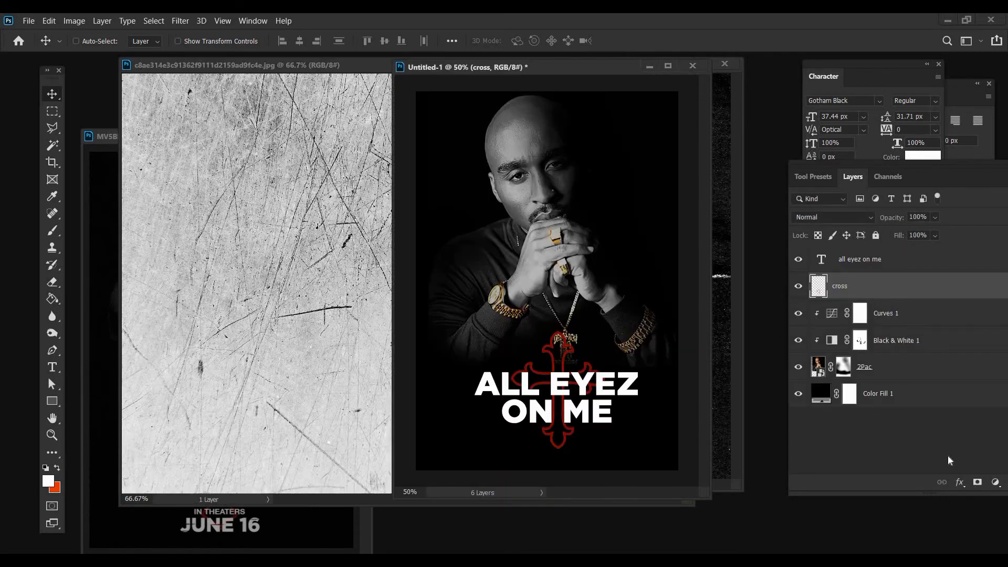
Add a layer mask to the cross layer and paste the scratched texture into it, covering the poster's lower part
click(977, 482)
alt+click(843, 291)
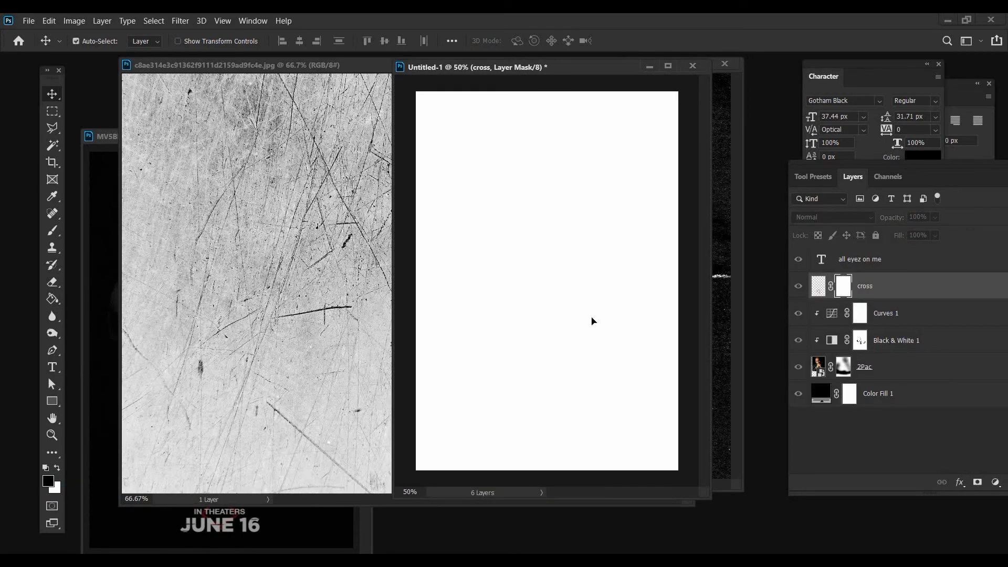
key(ctrl+v)
drag(591, 370, 593, 403)
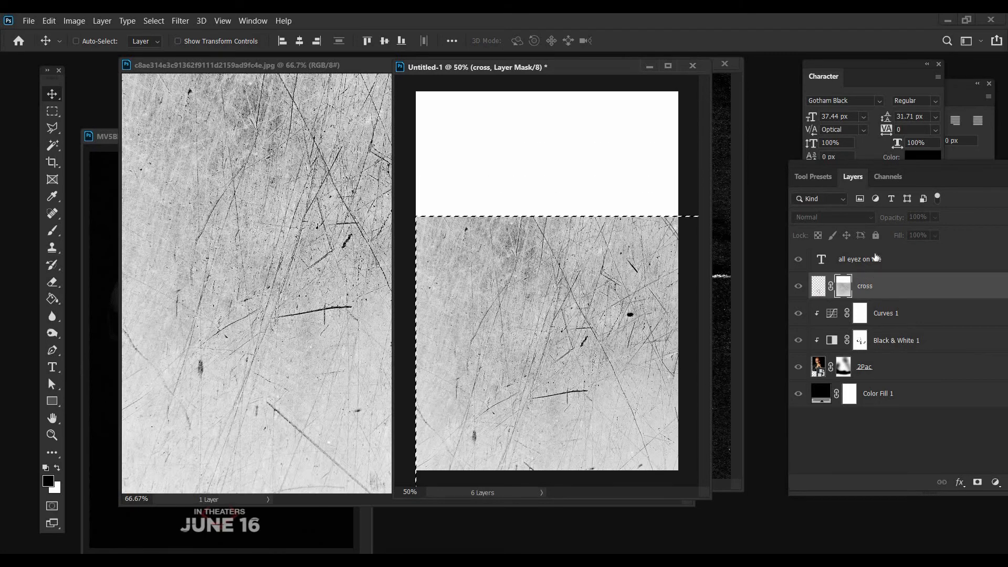
Add a layer mask to the title text layer, paste the scratched texture into it over the lettering, and clear the selection
click(876, 258)
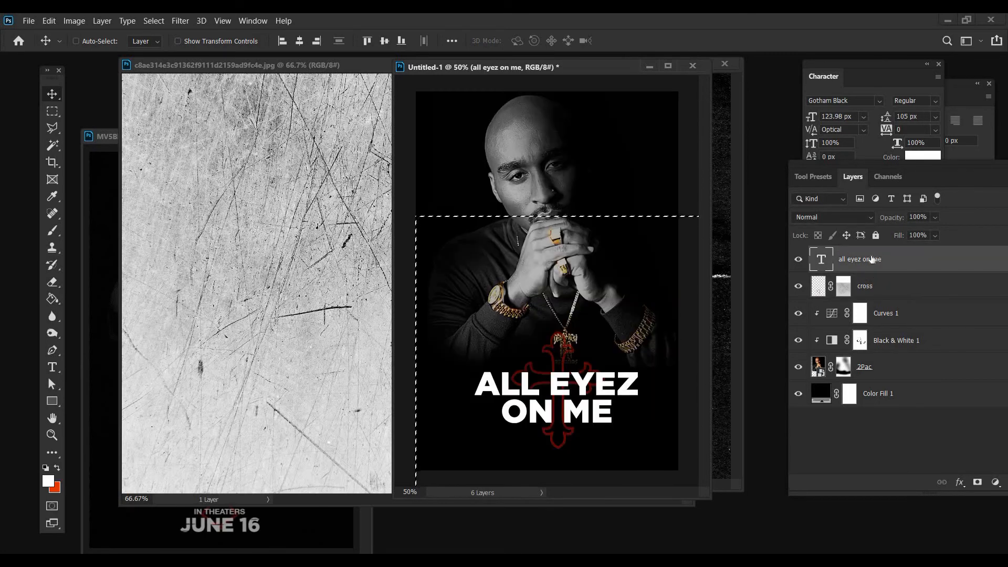
click(974, 487)
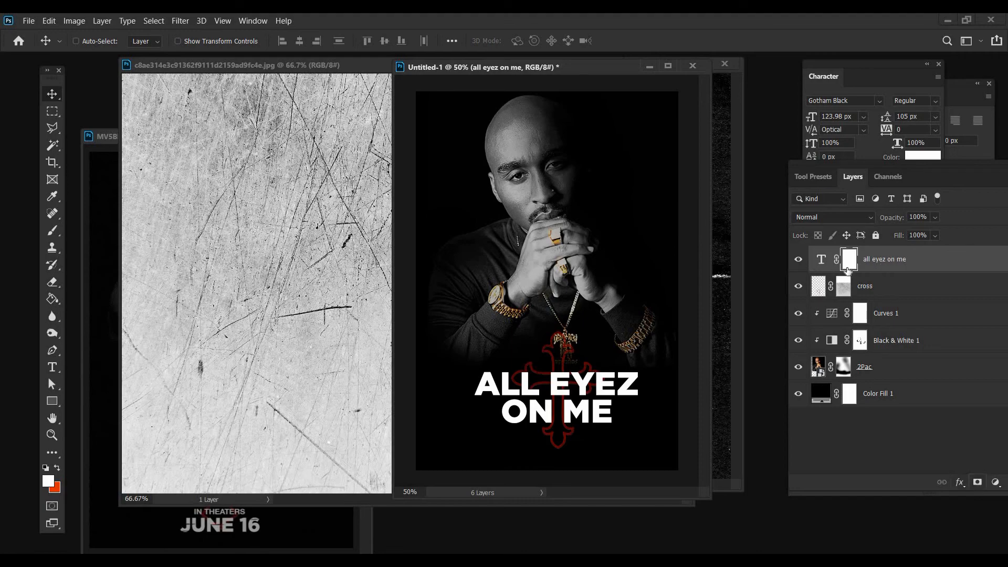
alt+click(847, 269)
key(ctrl+v)
drag(588, 274, 565, 447)
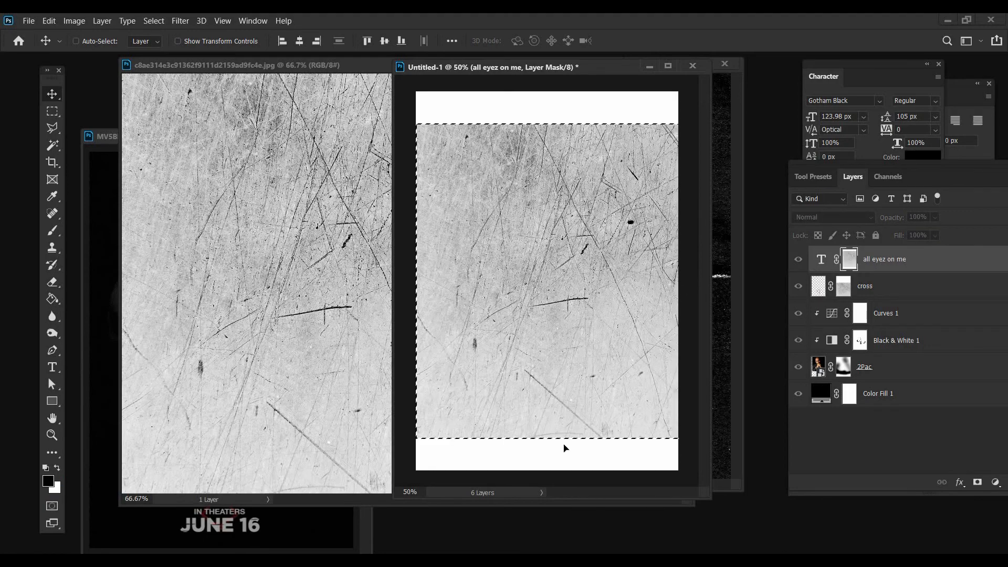
click(886, 292)
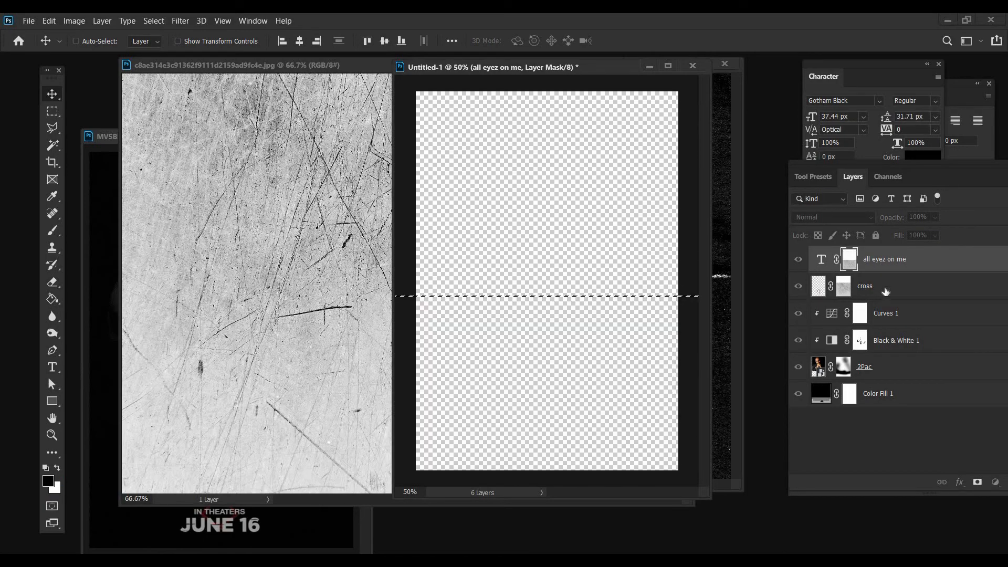
key(ctrl+d)
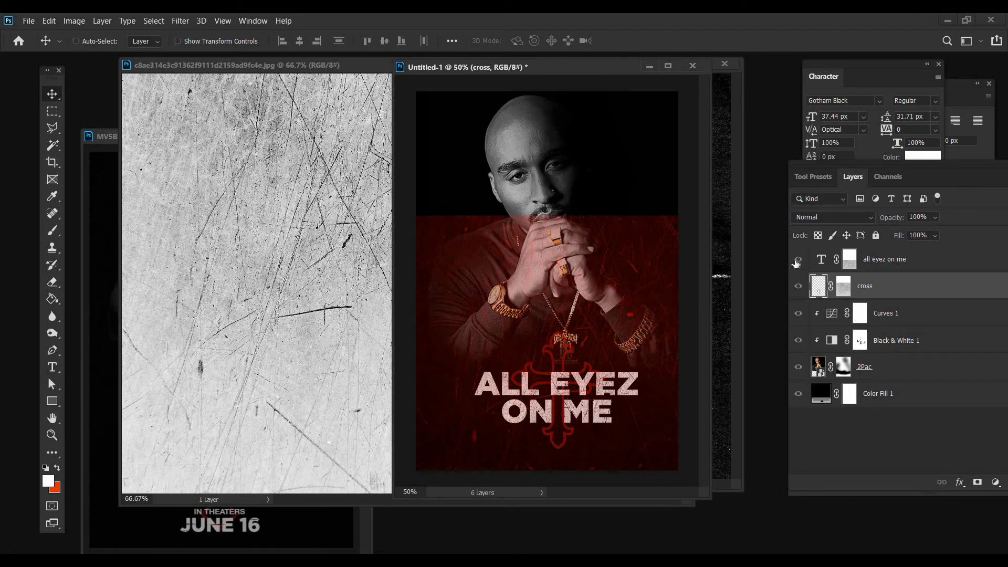
click(797, 263)
click(796, 264)
click(796, 264)
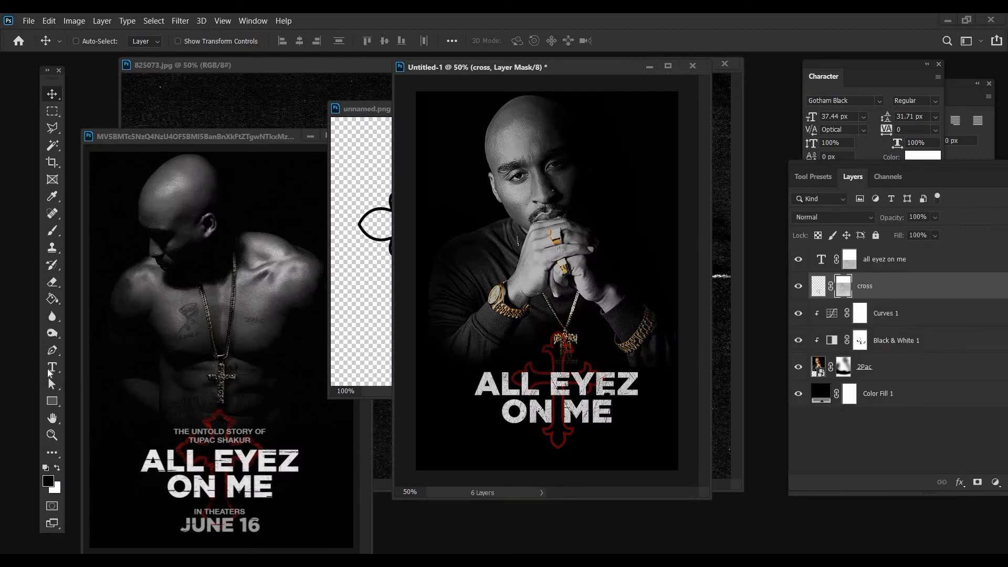
Add the text JUNE 16 below the title and set its color to gray 8e8d8d
key(t)
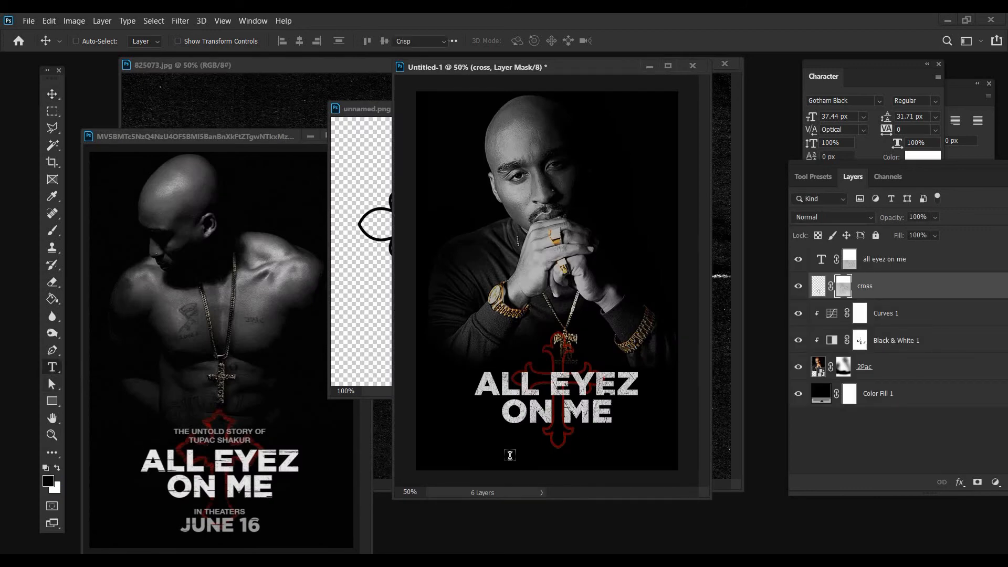
click(537, 453)
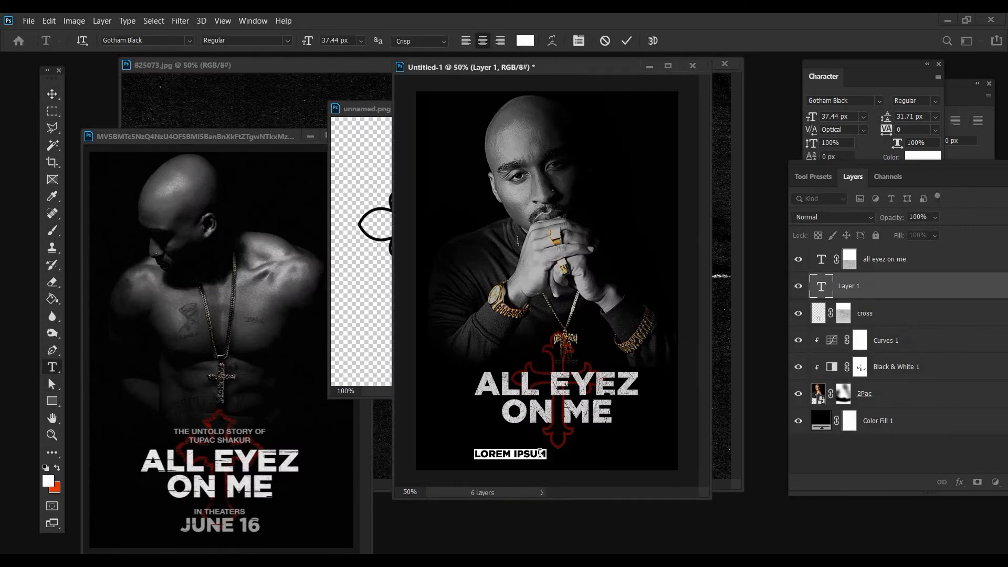
text(JUNE 16)
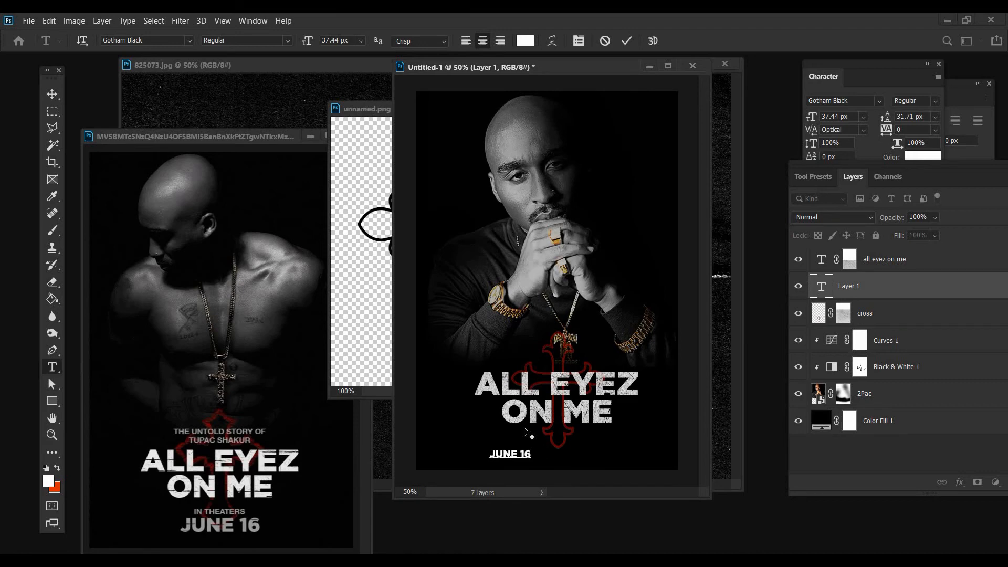
key(ctrl+a)
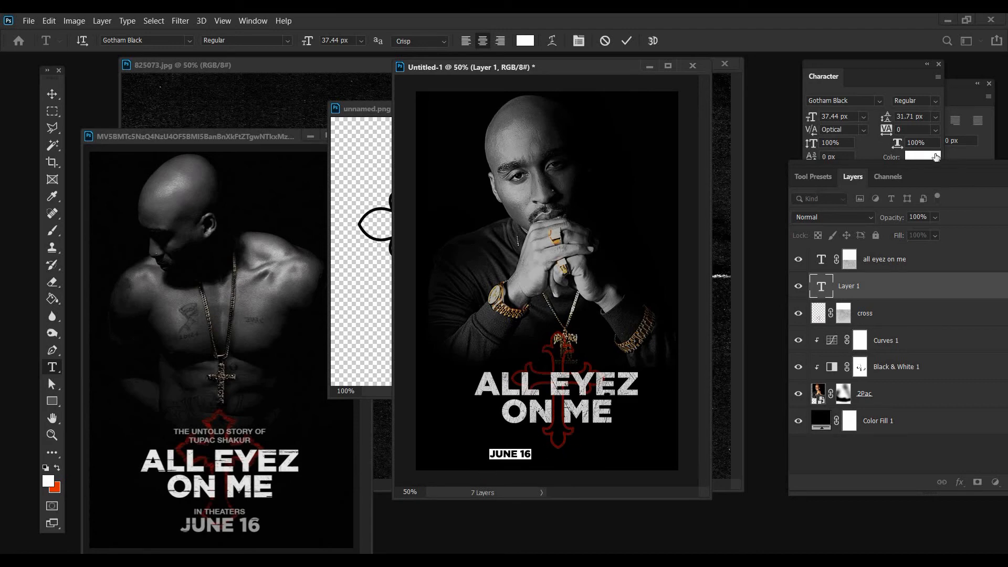
click(923, 156)
click(660, 282)
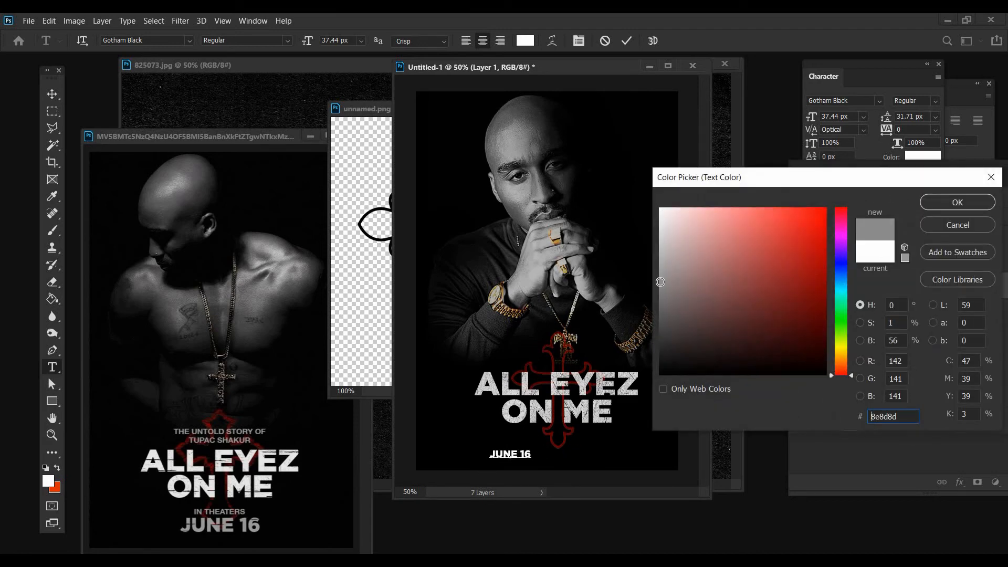
key(Return)
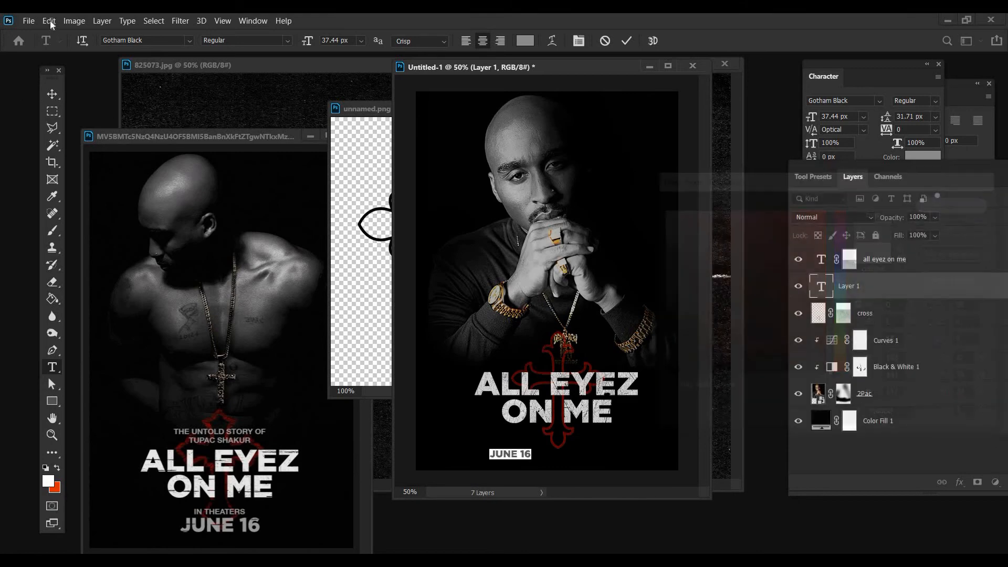
Enlarge JUNE 16 to about 70.5 px with Free Transform and center it below the title
key(alt+e)
key(f)
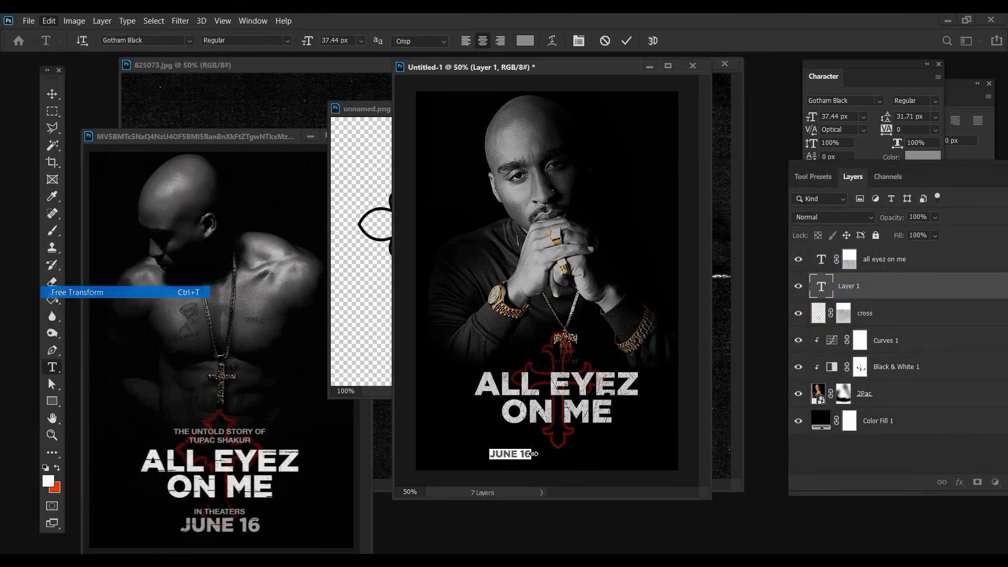
drag(532, 454, 594, 465)
key(Return)
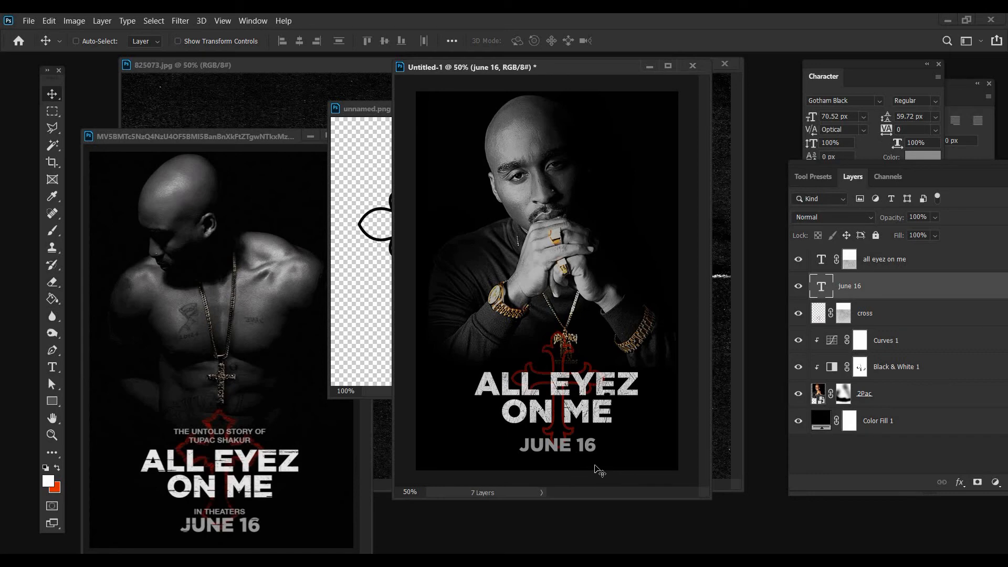
Add the text IN THEATERS beside the date line and set its font to Gotham Bold
click(54, 368)
click(465, 431)
text(IN THEAT)
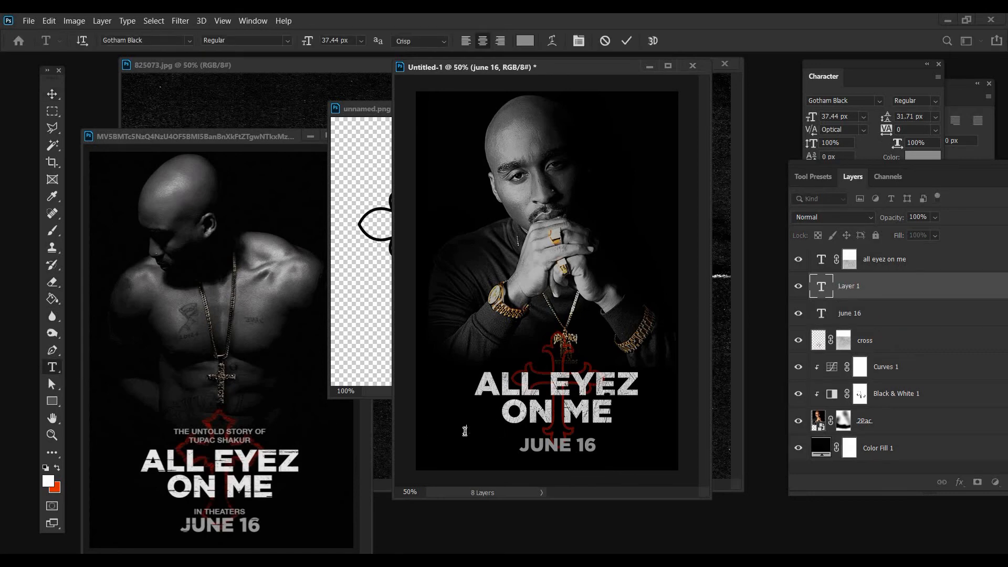
text(ERS)
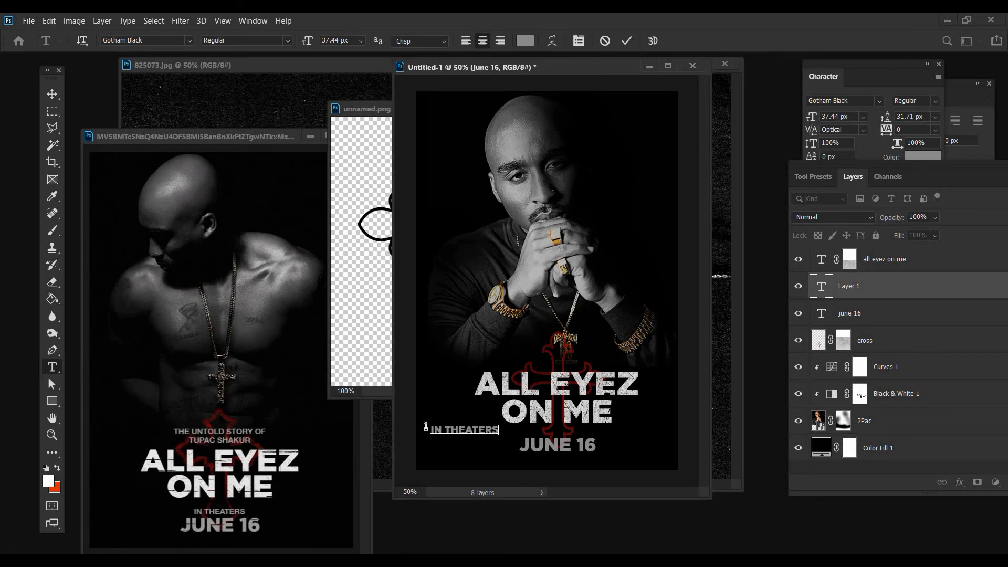
key(ctrl+a)
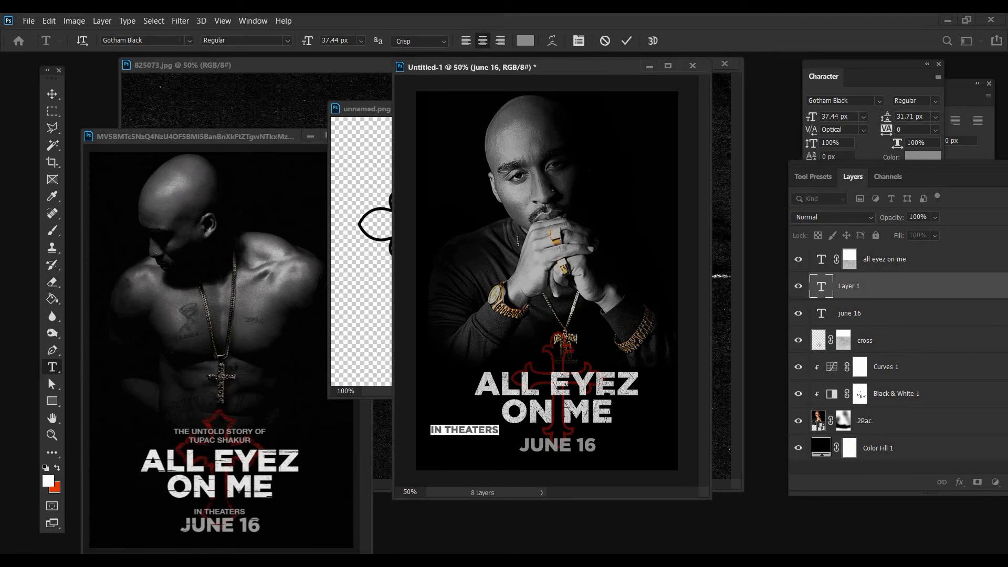
click(147, 40)
text(gotham)
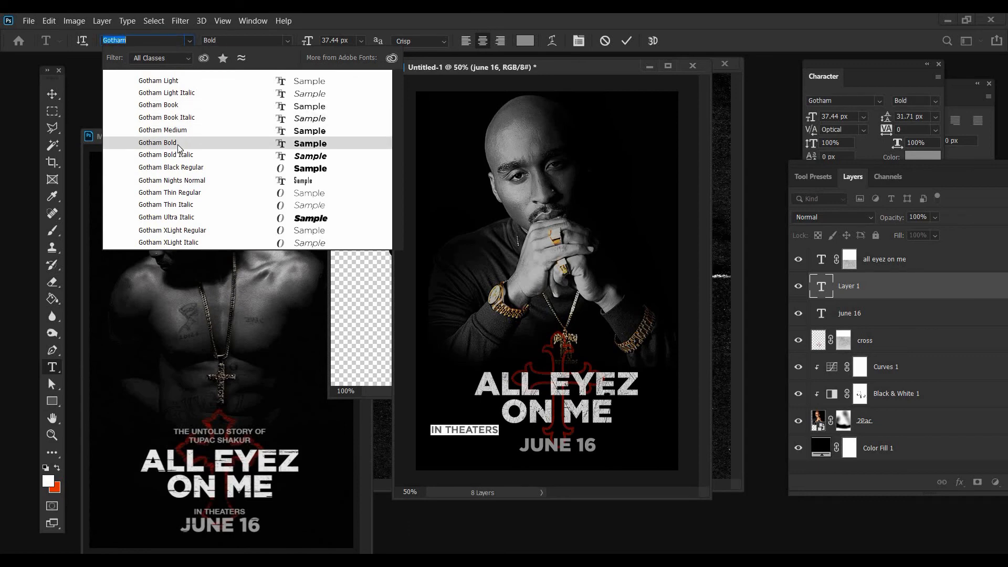
click(81, 36)
Scale IN THEATERS down to about 27.8 px and center it between the title and JUNE 16
key(alt+e)
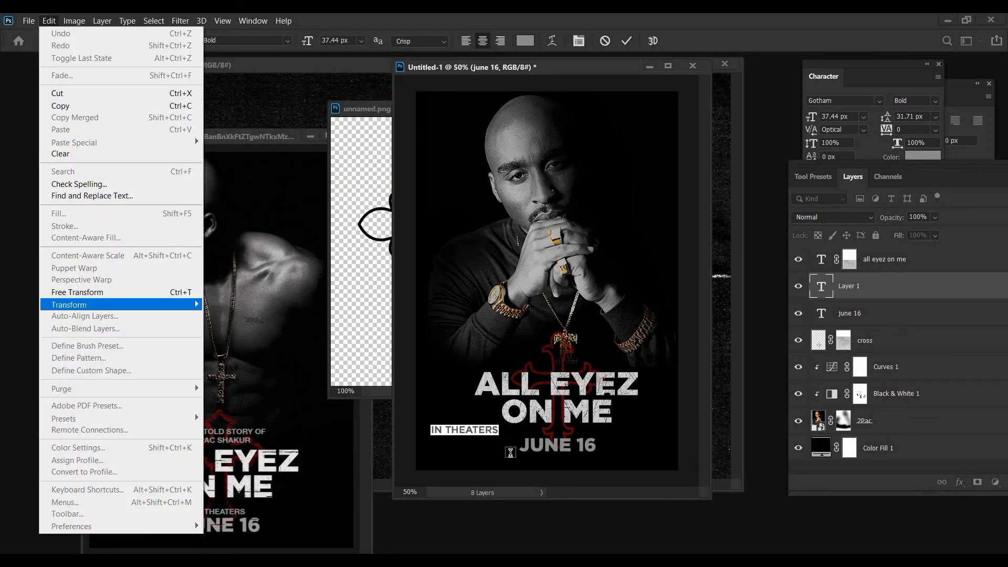
click(111, 304)
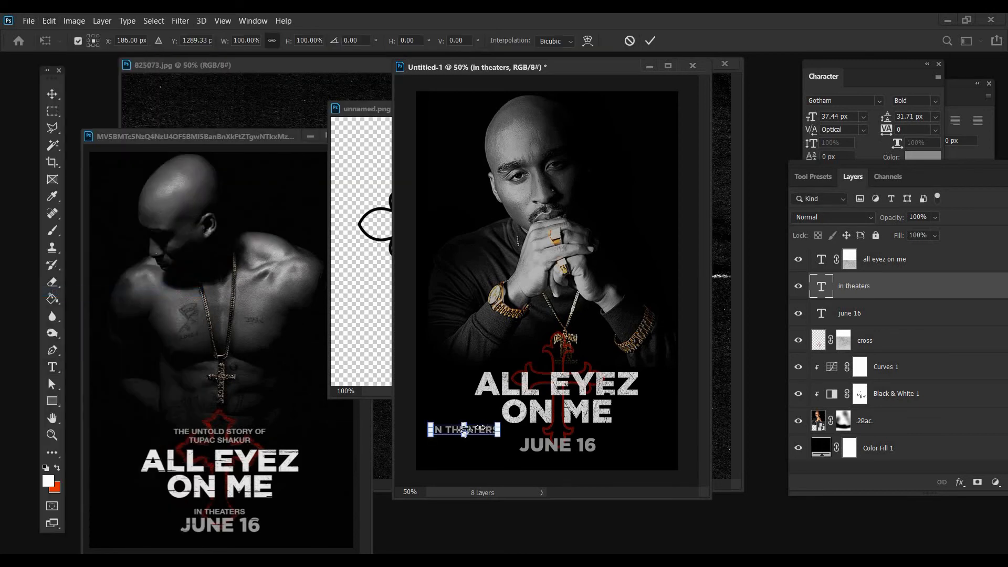
drag(479, 428, 463, 428)
key(Return)
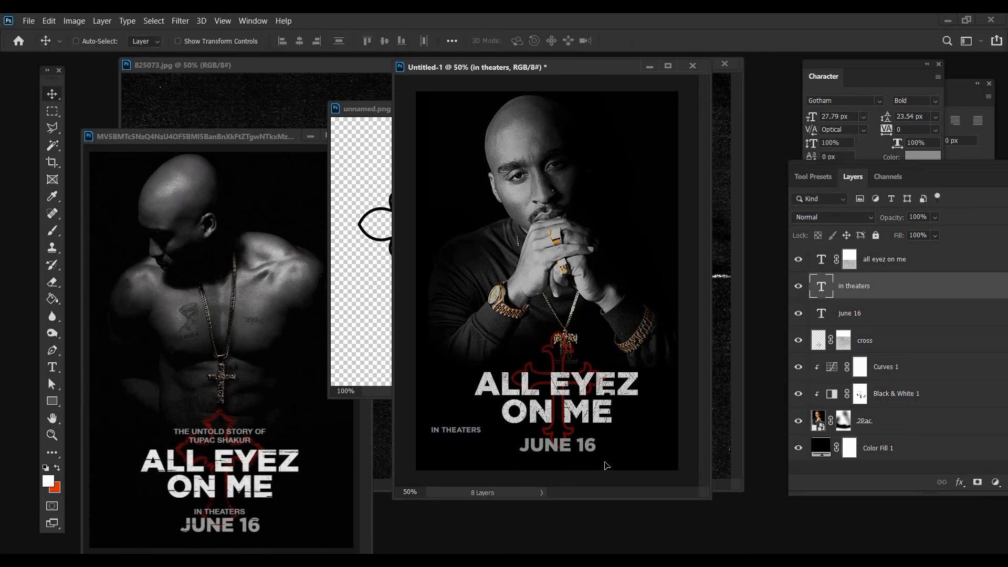
drag(498, 463, 594, 466)
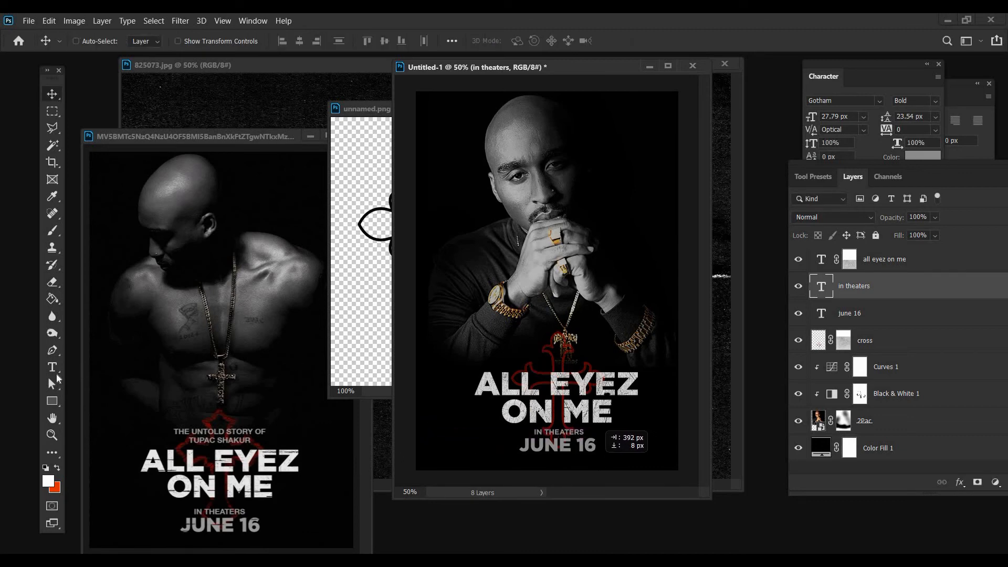
Add the two-line text THE UNTOLD STORY OF / TUPAC SHAKUR and move it above the title
click(52, 368)
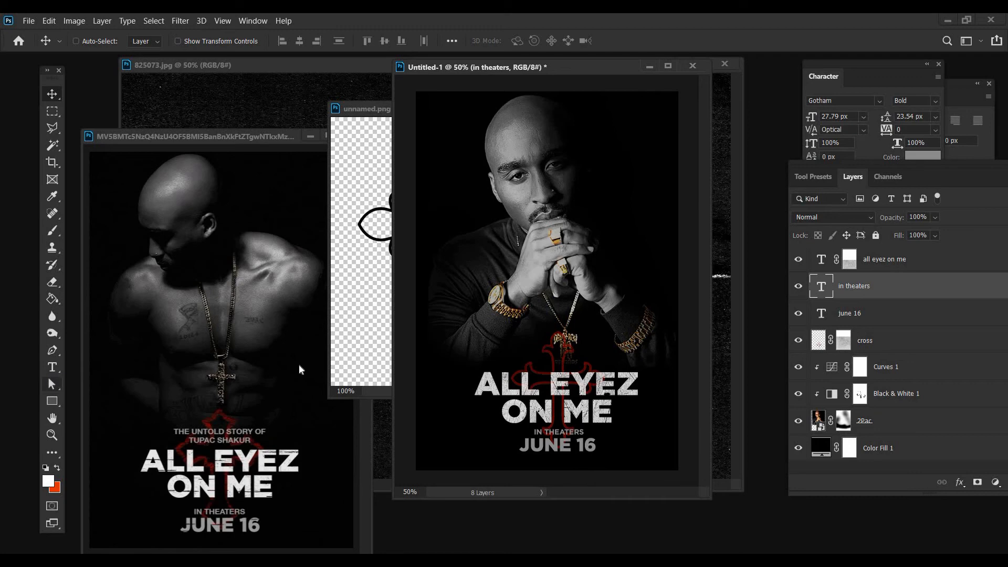
click(454, 339)
text(THE UNTOLD)
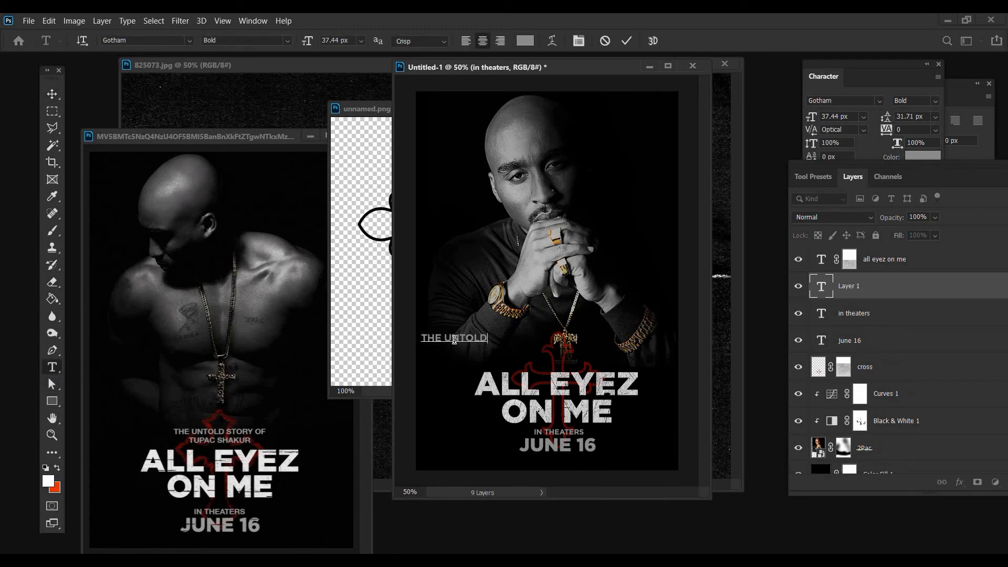
text( STORY OF)
key(Return)
text(TUPAC SHAKUR)
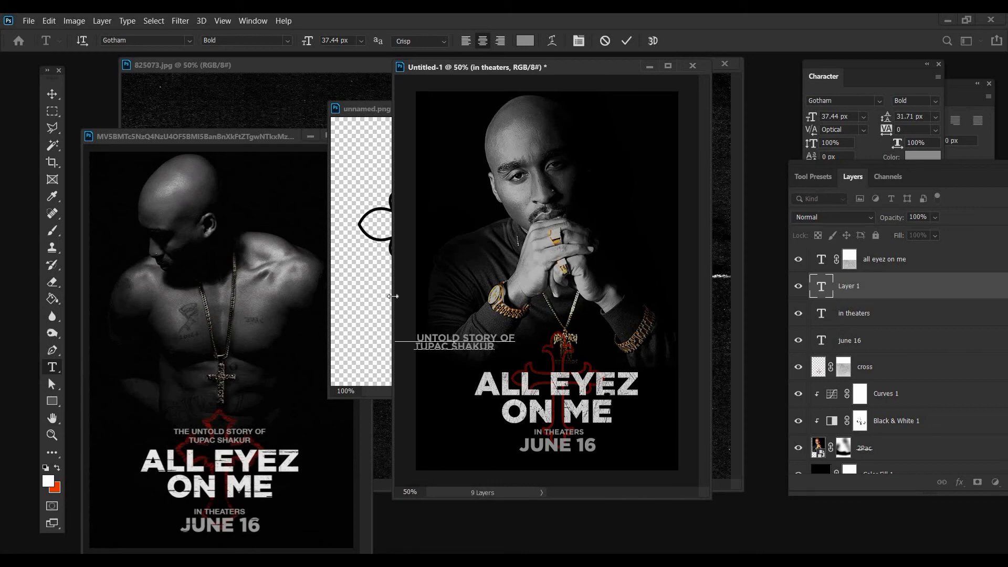
click(52, 94)
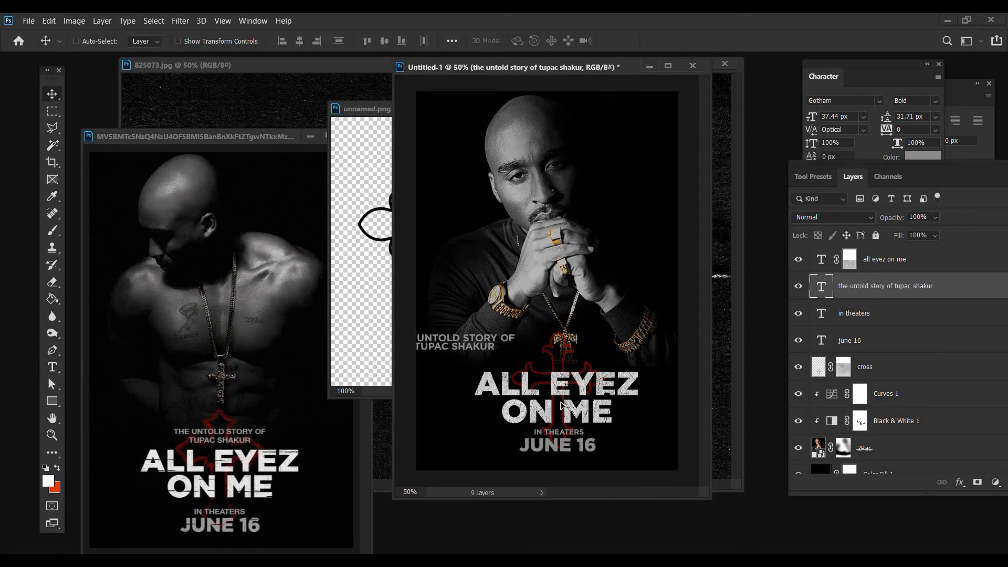
drag(491, 390, 581, 403)
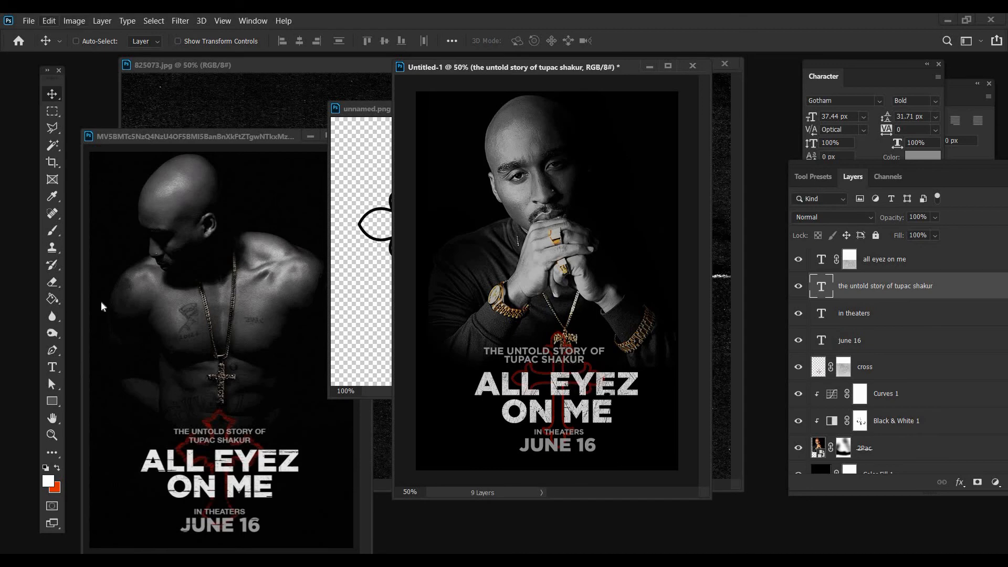
Scale the tagline text down to about 32.7 px with Free Transform and set its leading to 36 px
click(49, 21)
click(79, 292)
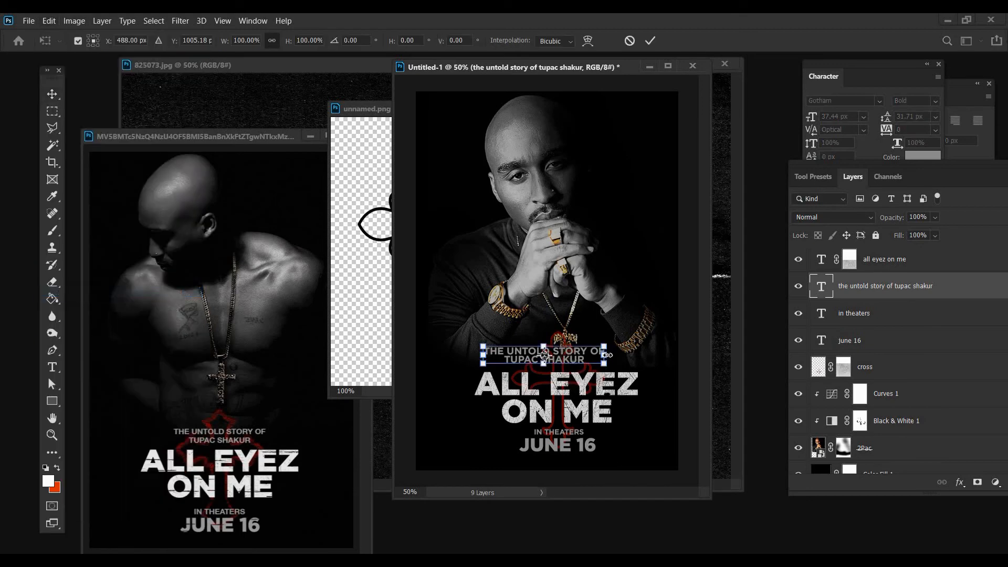
drag(600, 355, 590, 356)
key(Return)
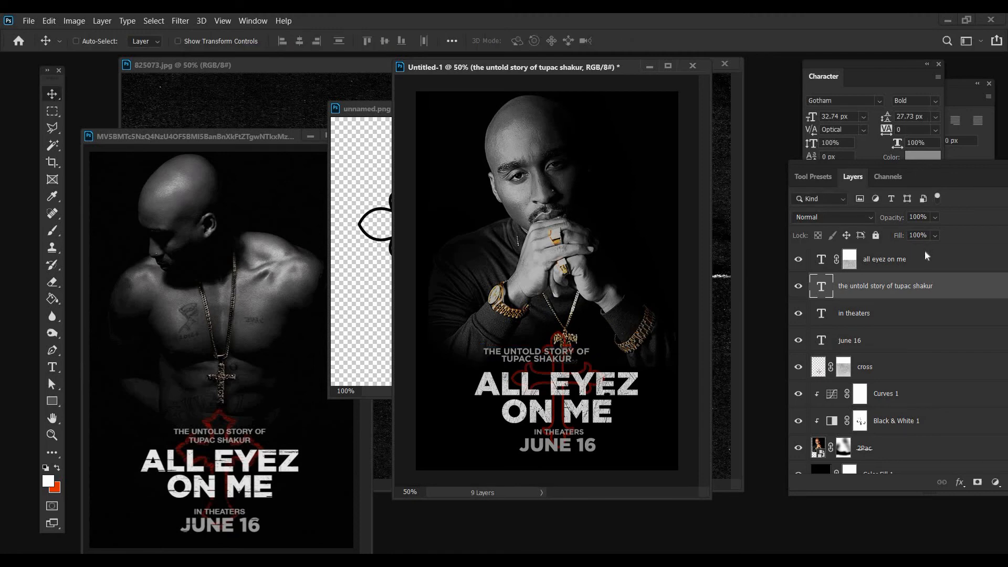
click(935, 116)
click(921, 256)
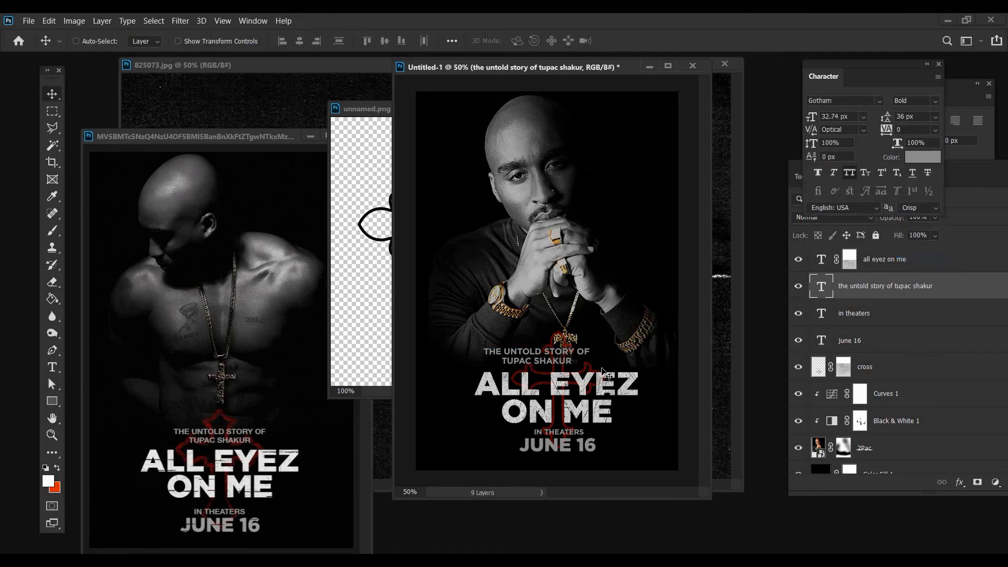
Move the tagline just above the title, scale it down to about 30.1 px and center it there
drag(608, 386, 628, 390)
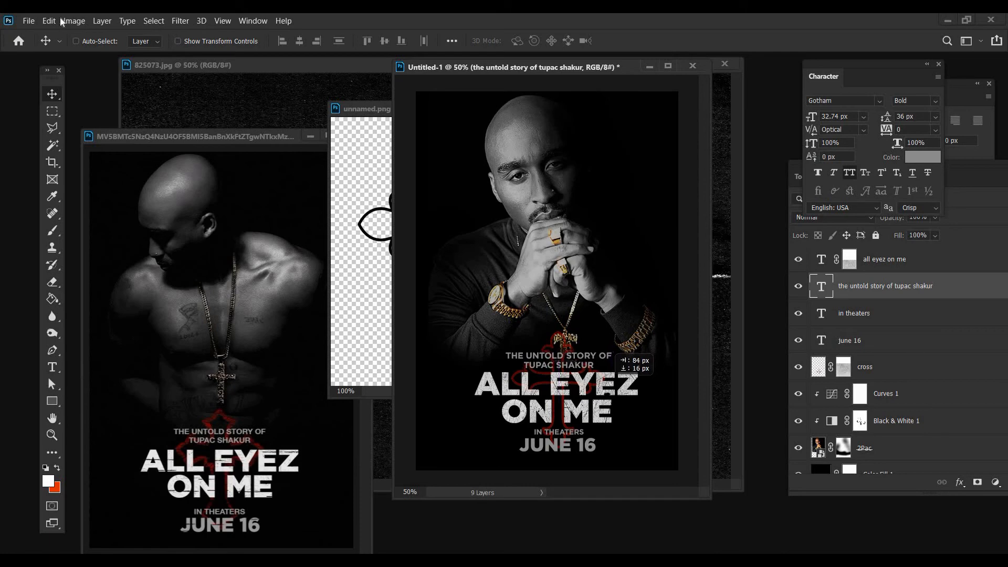
click(48, 21)
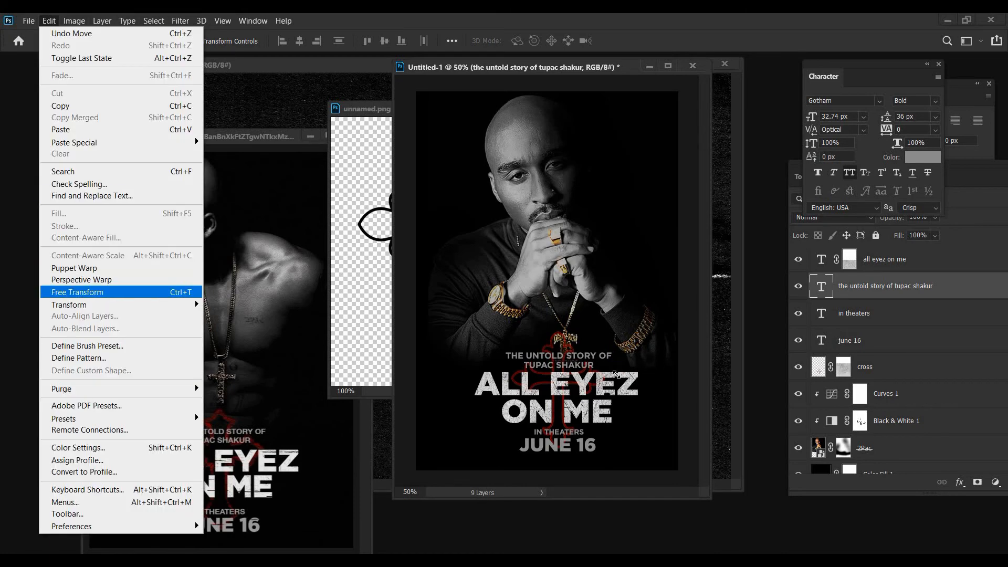
click(90, 289)
drag(603, 364, 595, 362)
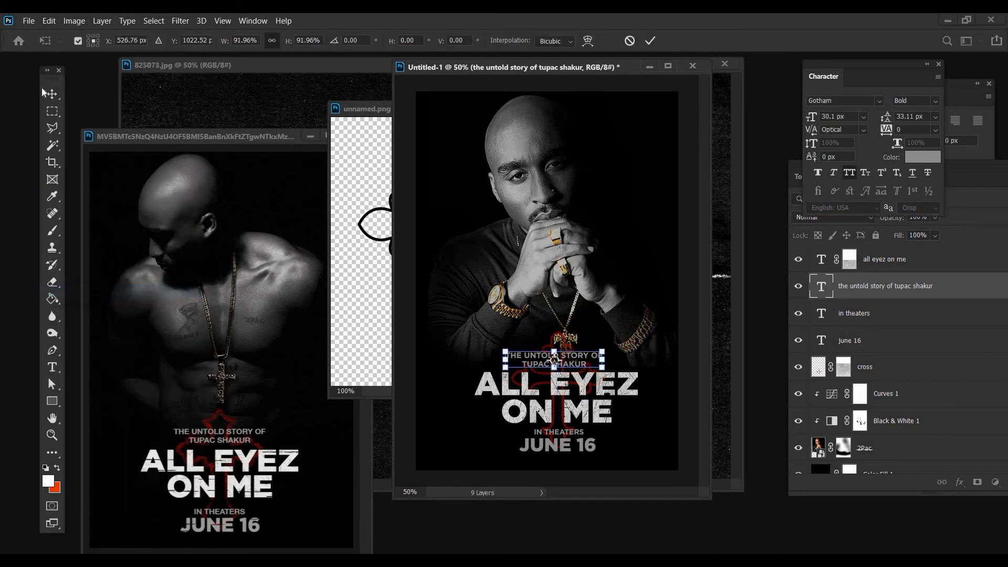
key(Return)
drag(558, 398, 557, 401)
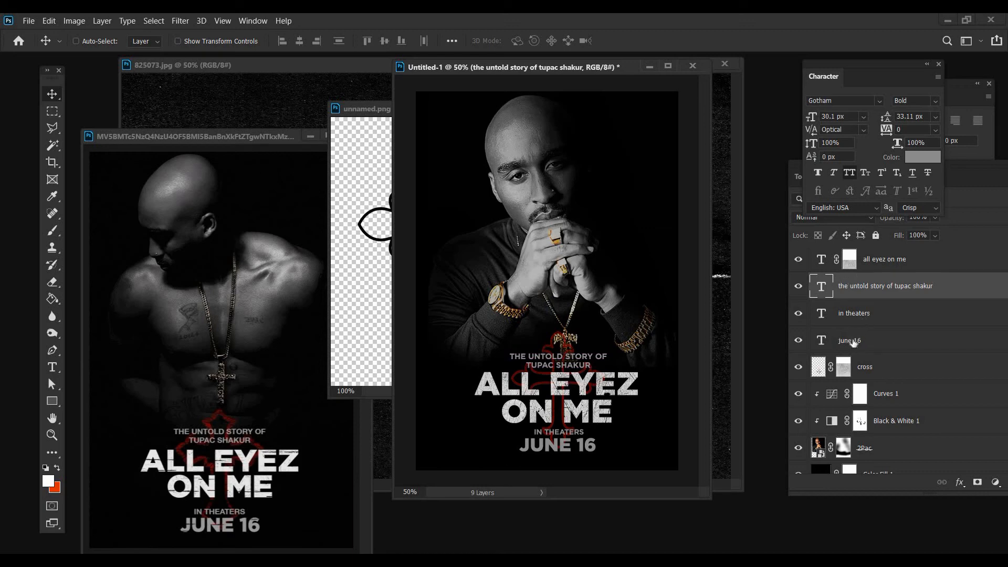
Shift the IN THEATERS and JUNE 16 lines slightly down and right to even their spacing below the title
click(854, 314)
shift+click(854, 343)
drag(622, 431, 629, 438)
Add a layer mask to JUNE 16, fill it with the cross mask's scratch texture shifted down about 436 px, and deselect
click(847, 370)
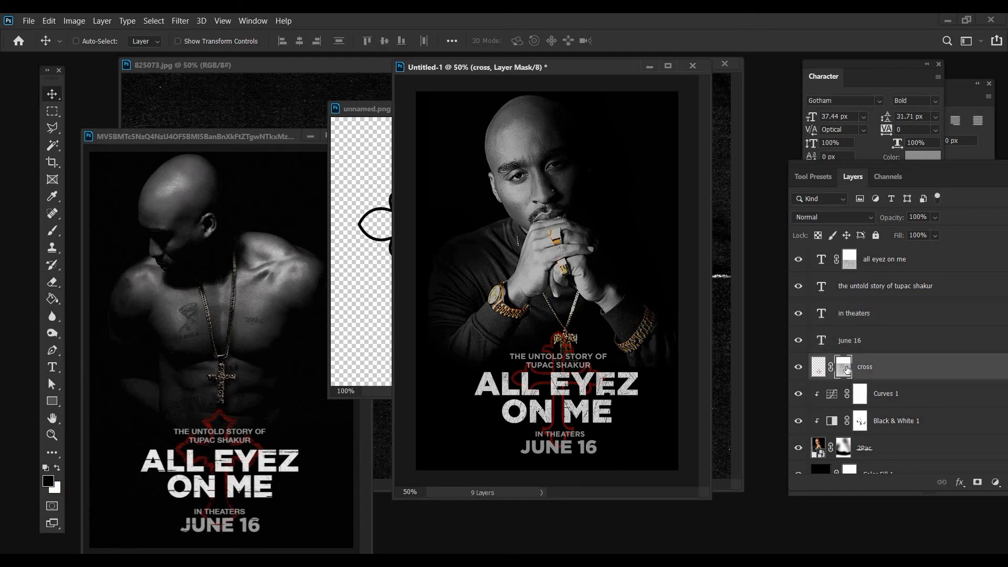
alt+click(846, 371)
key(ctrl+v)
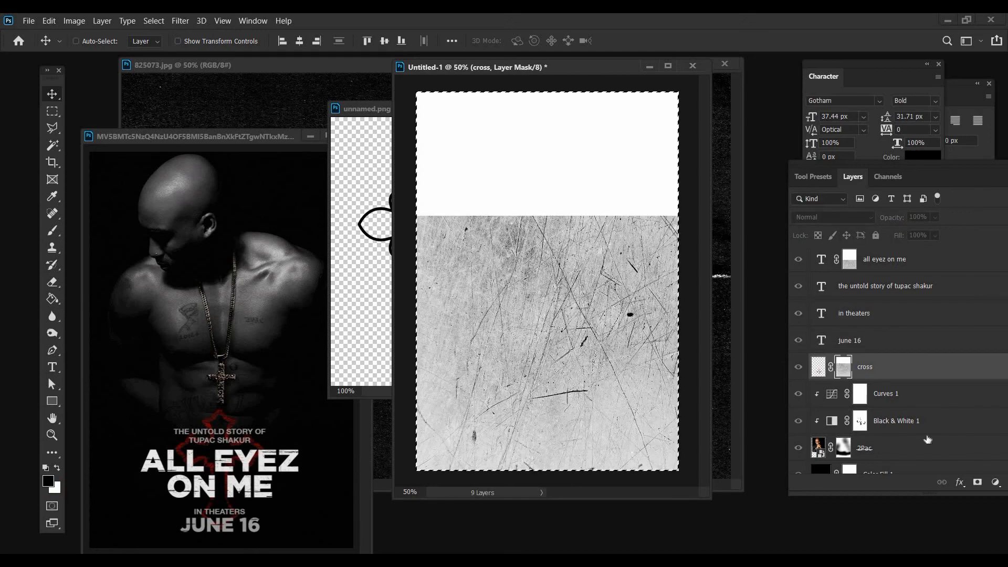
click(852, 341)
click(978, 482)
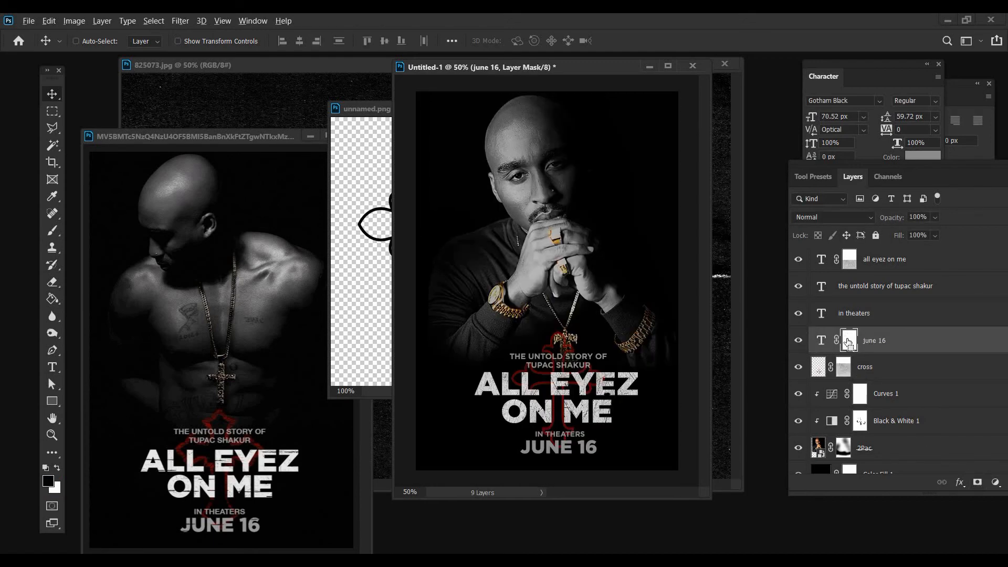
alt+click(849, 343)
key(ctrl+v)
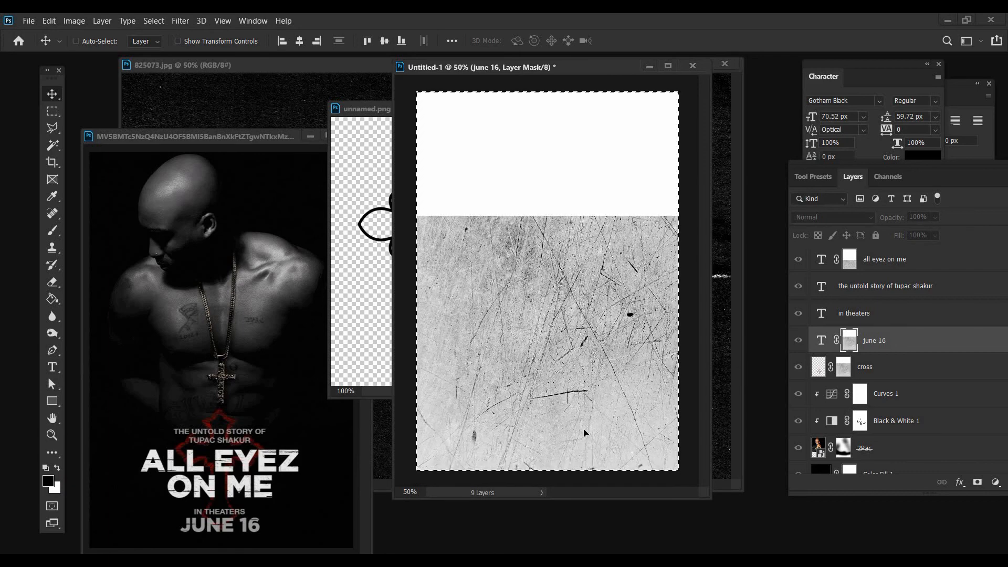
drag(582, 323, 576, 438)
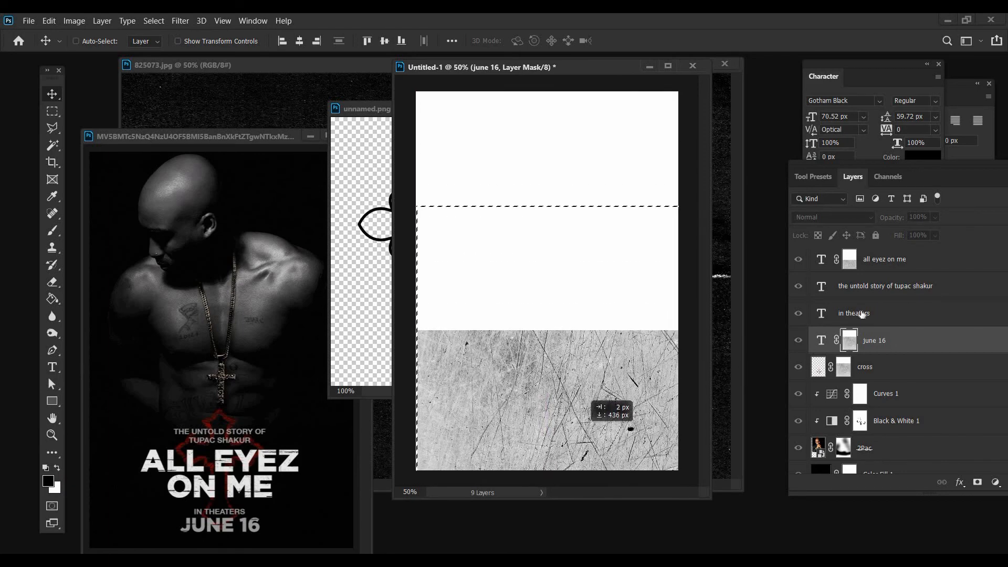
click(862, 312)
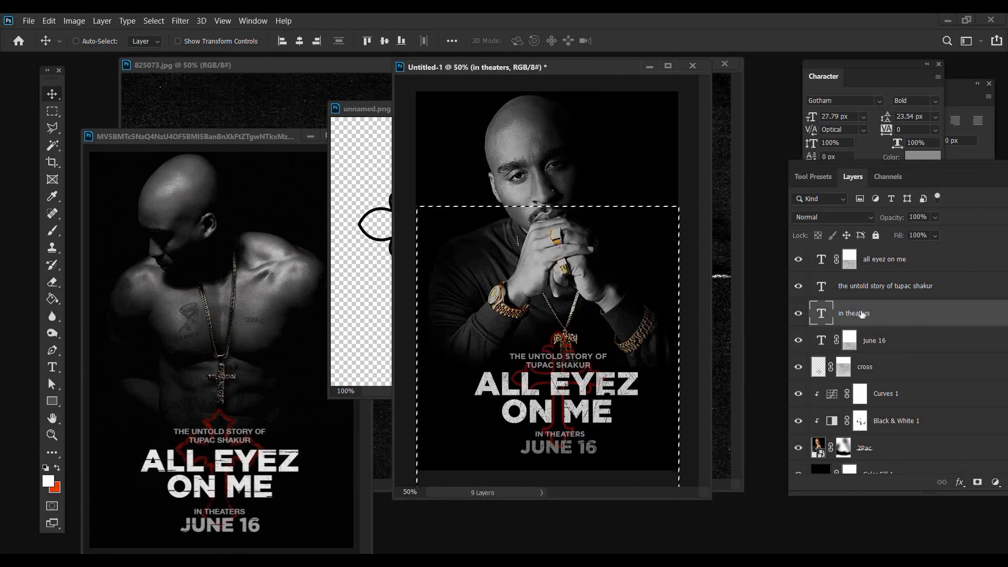
key(ctrl+d)
Put away the unnamed.png document and copy the 825073.jpg texture into the poster as the topmost layer, over its lower part
click(359, 154)
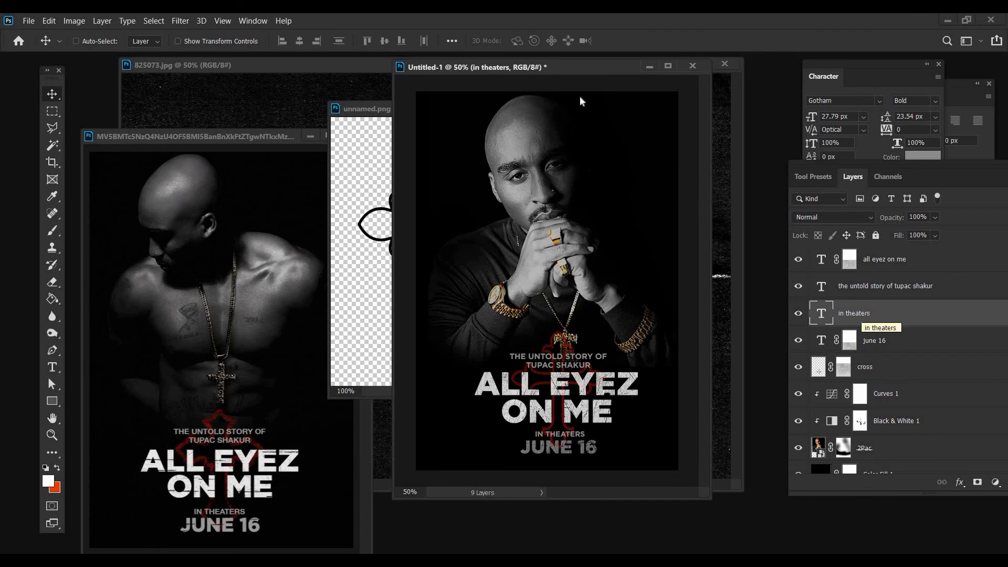
click(597, 108)
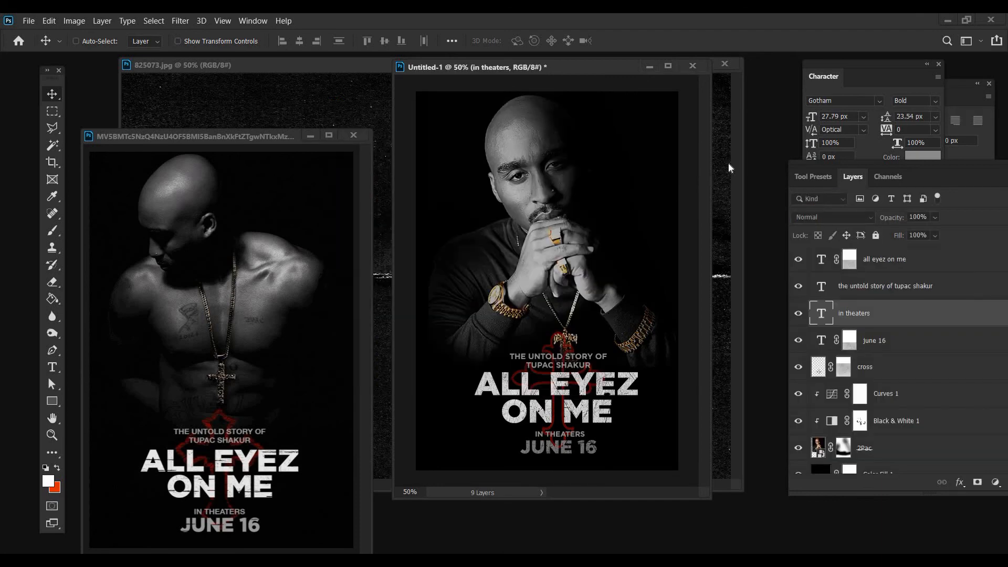
click(729, 162)
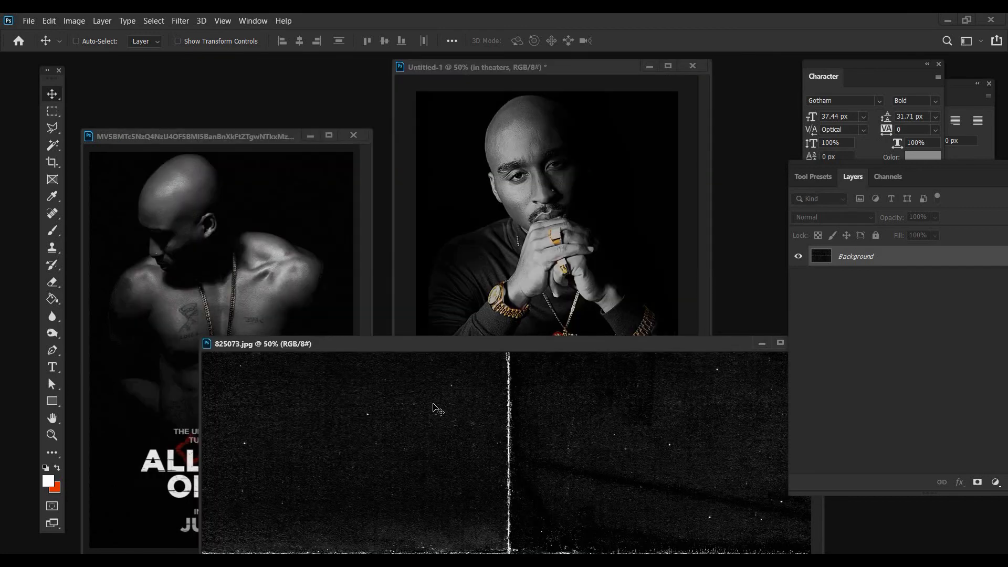
drag(434, 408, 546, 273)
drag(852, 313, 852, 256)
drag(527, 334, 578, 450)
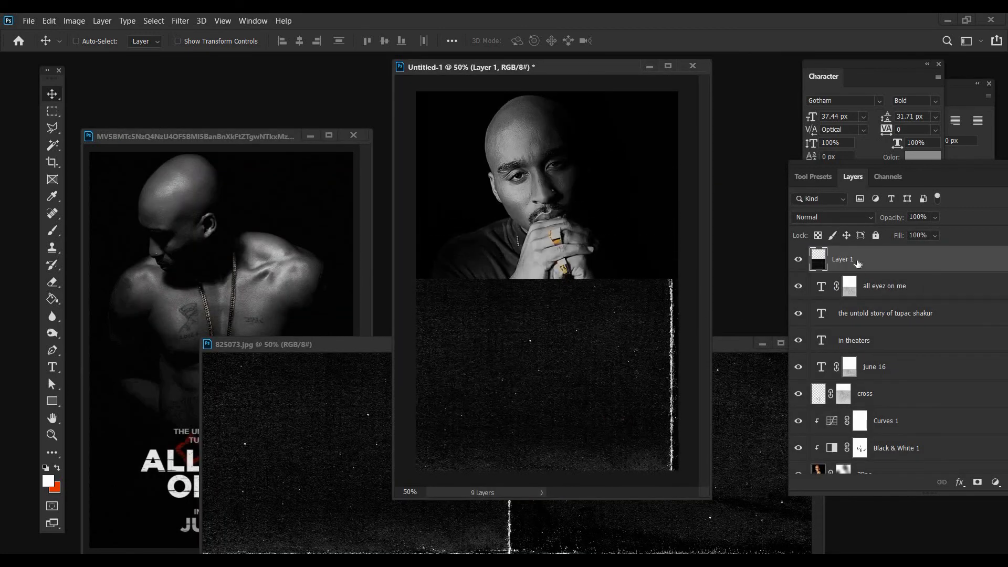
Convert the texture layer to a smart object and enlarge it to about 153% with Free Transform
right_click(856, 259)
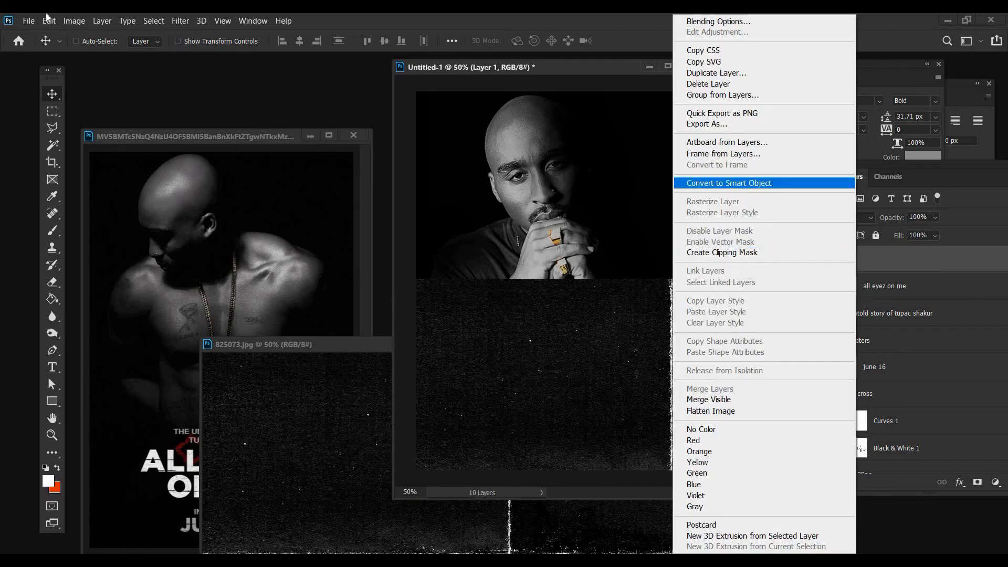
click(744, 184)
key(alt+e)
click(105, 292)
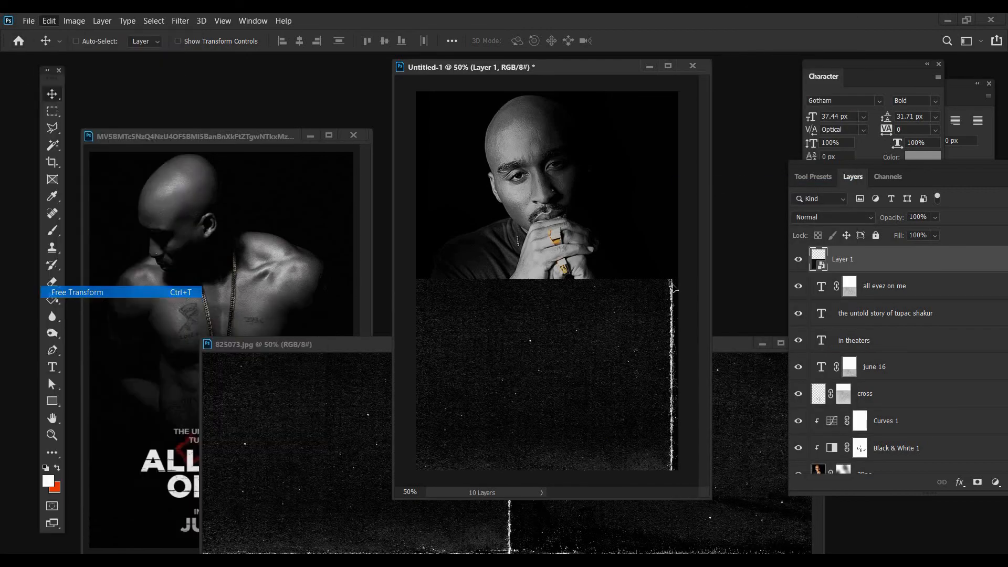
drag(665, 222, 668, 50)
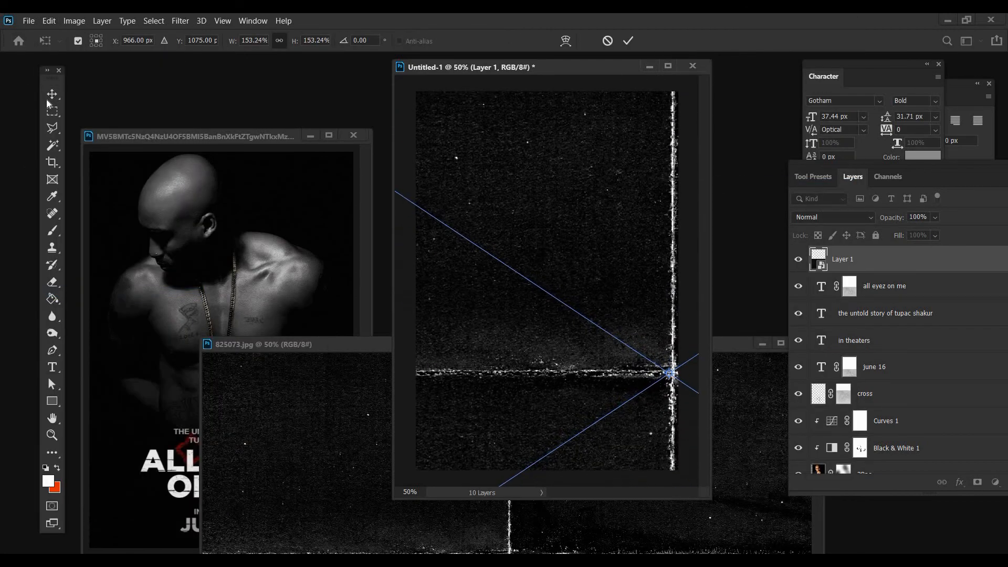
key(Return)
Reposition and rescale the texture so it covers the whole poster, with its worn white lines along the right and bottom edges
drag(554, 249, 604, 372)
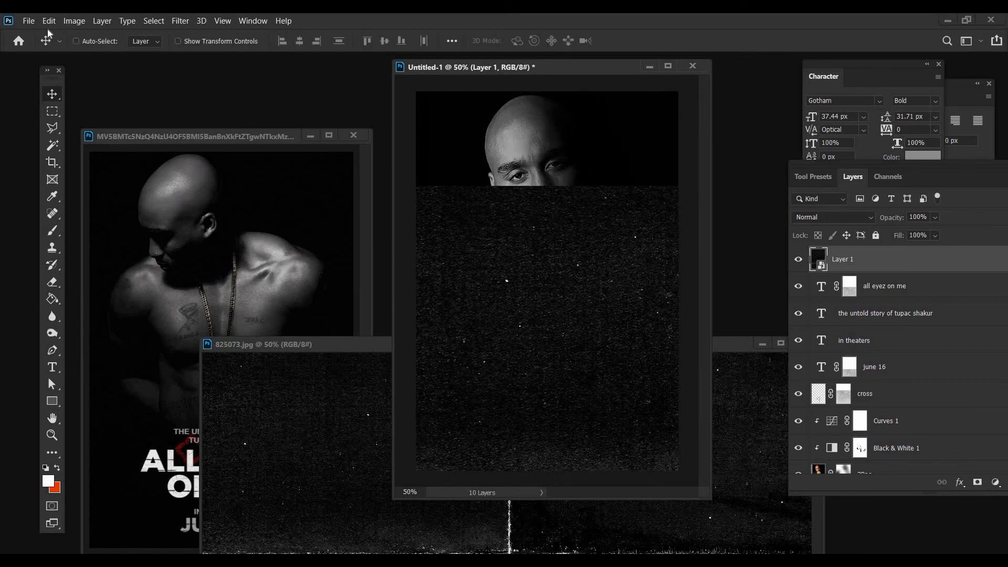
click(49, 23)
key(alt+e)
click(110, 292)
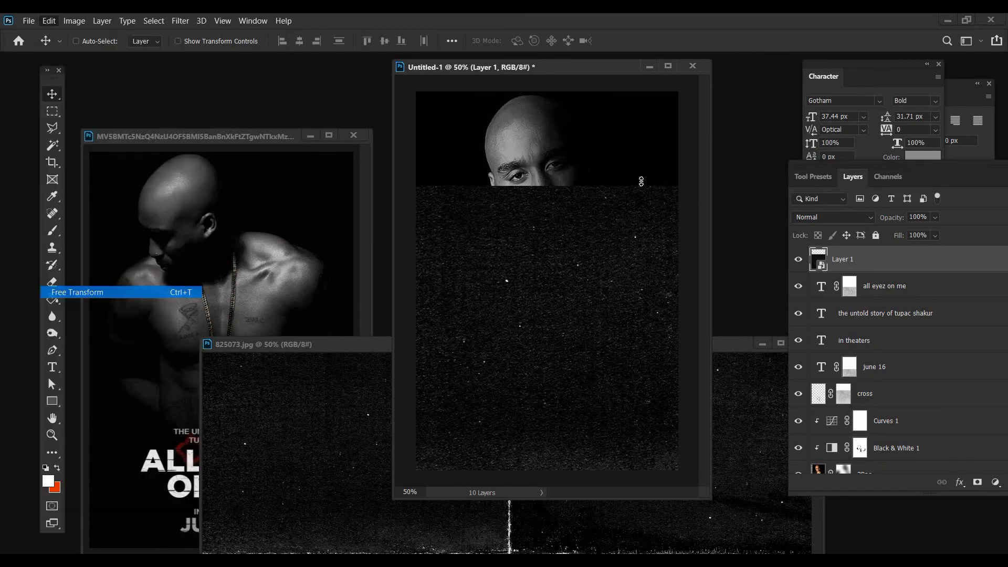
drag(636, 28, 642, 35)
key(Return)
drag(582, 324, 518, 322)
Set the texture layer to Lighten with 36% fill and offset it so its vertical white line leaves the poster
click(833, 217)
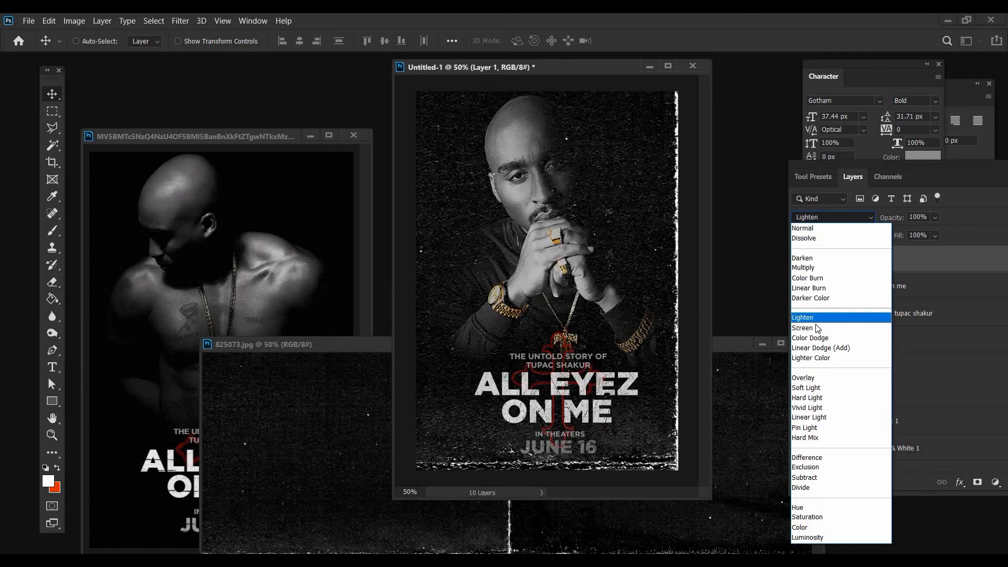
click(816, 318)
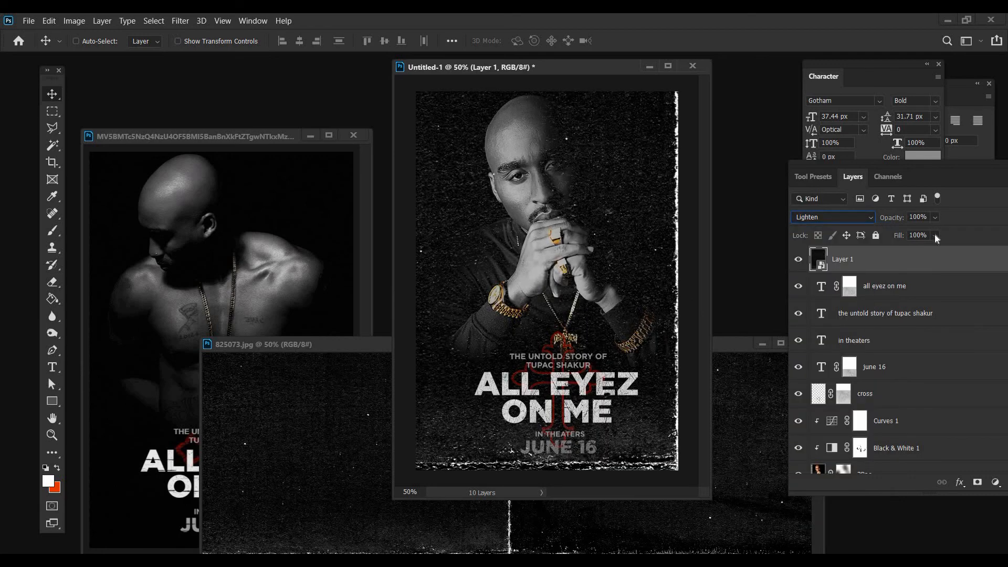
drag(936, 235, 911, 252)
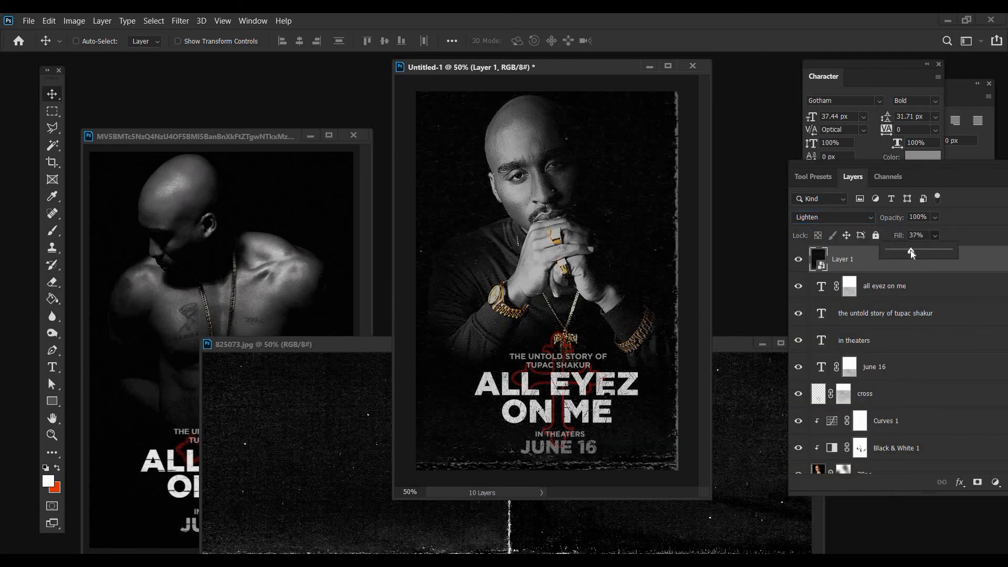
click(570, 395)
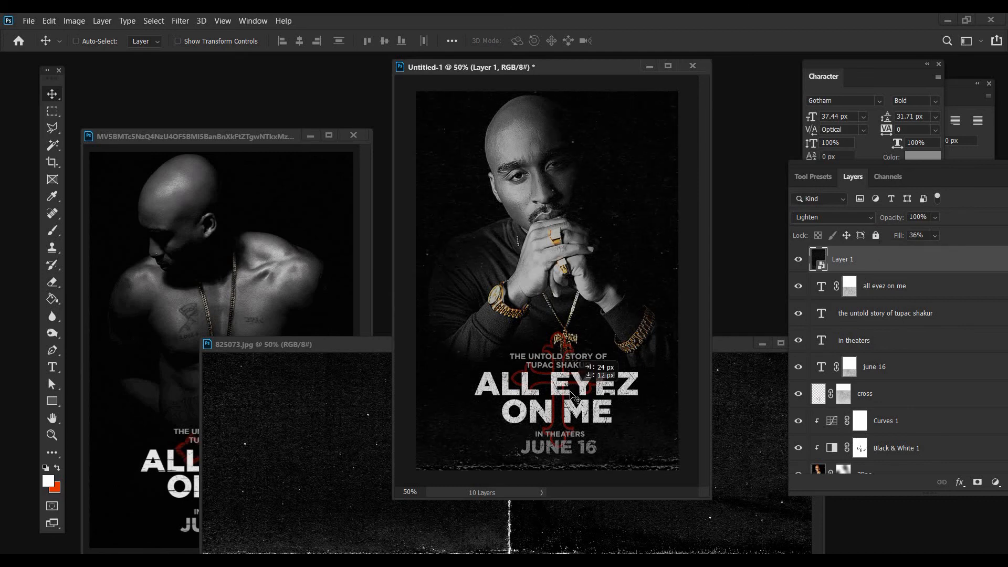
Minimize the texture document, line up the reference beside the poster, and stamp the poster's visible layers into a new top layer
click(762, 347)
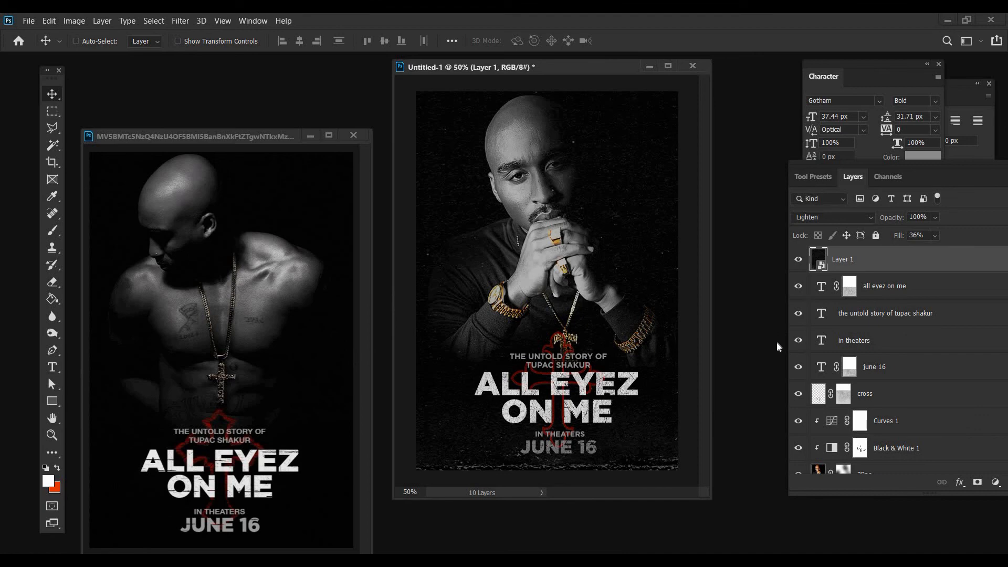
drag(254, 135, 269, 73)
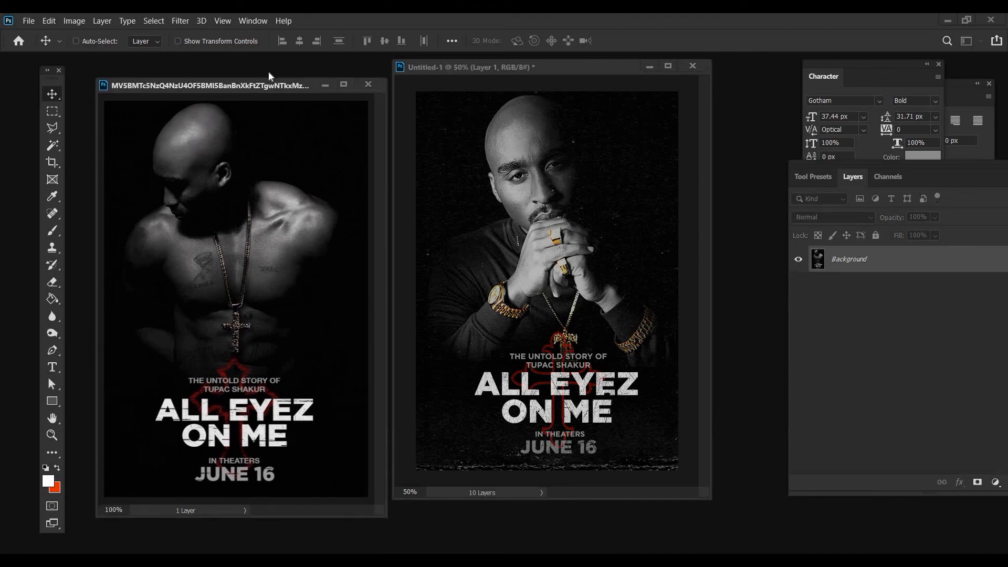
click(441, 72)
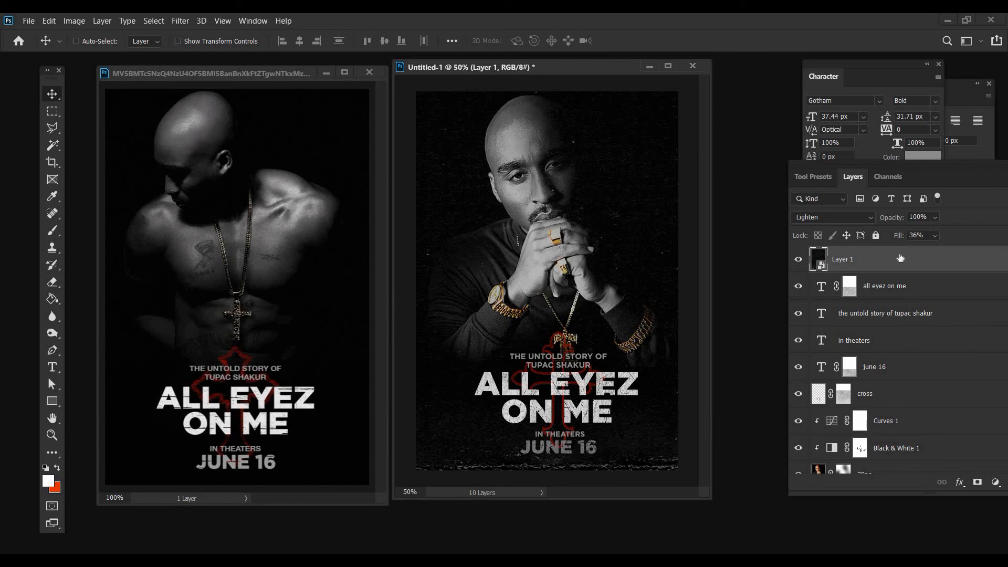
key(ctrl+alt+shift+e)
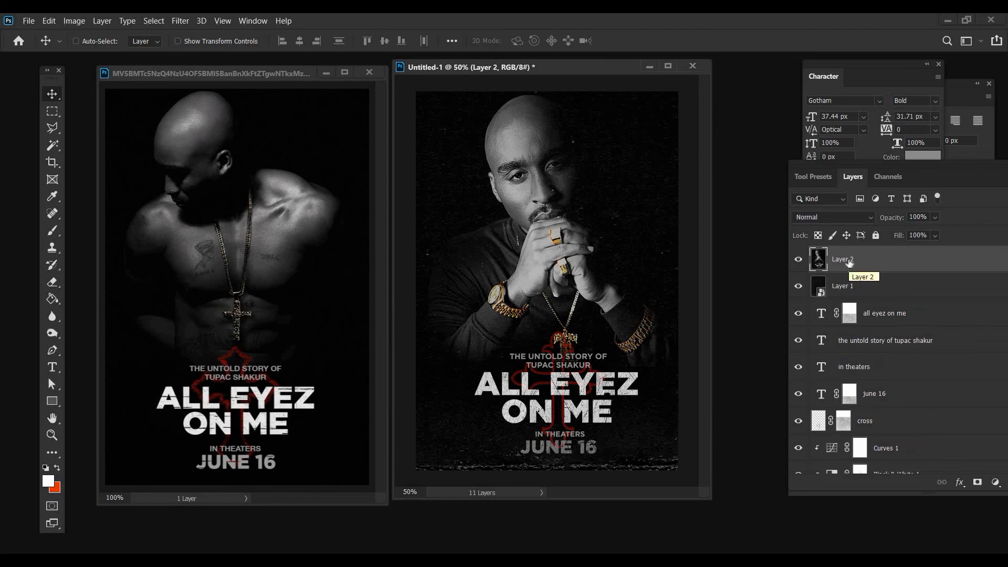
Rename the new merged top layer "grit" and convert it to a smart object
double_click(845, 260)
text(q)
key(Return)
right_click(842, 260)
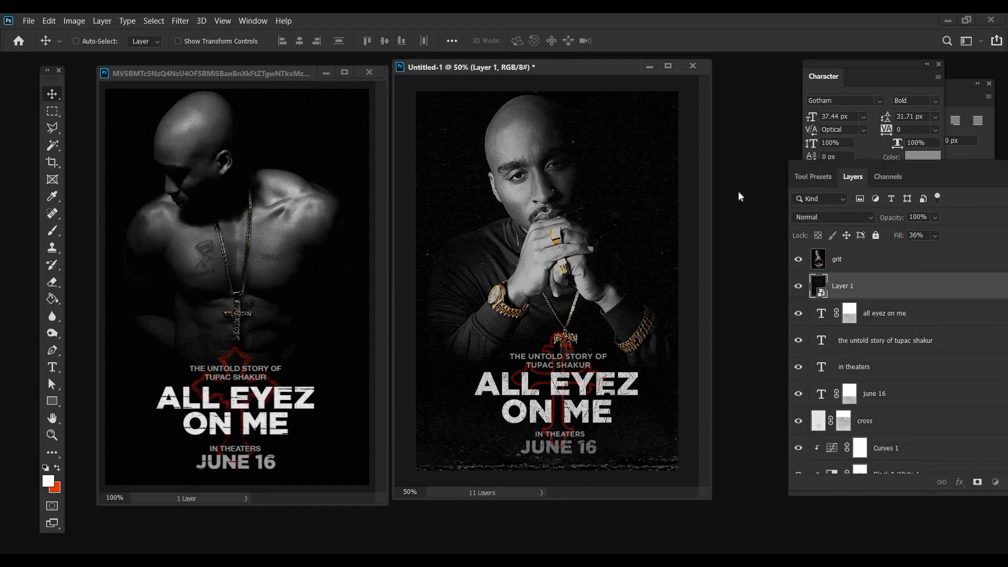
click(735, 188)
Apply a Camera Raw filter to the grit layer with Exposure -0.45 and Clarity +61
click(179, 22)
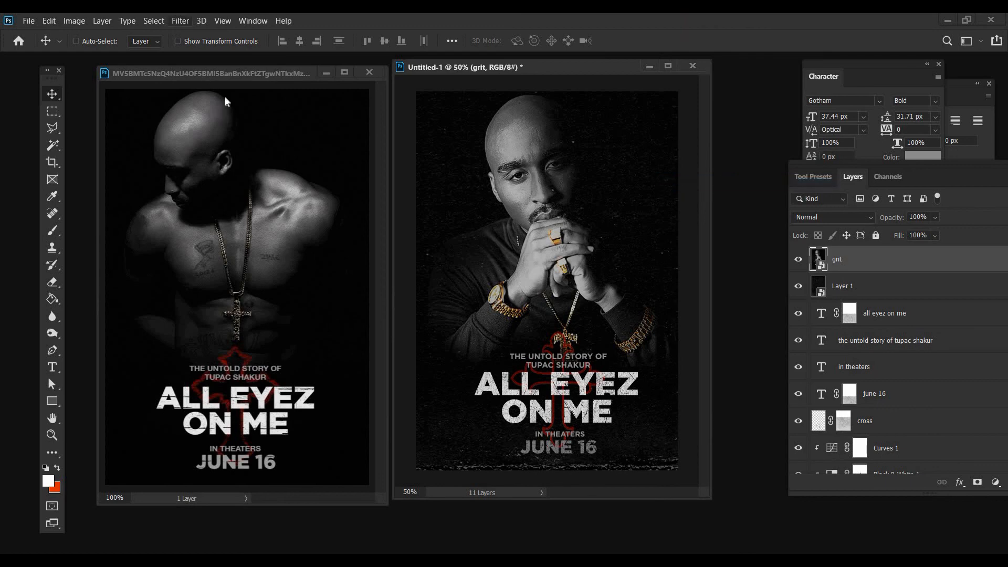
click(225, 95)
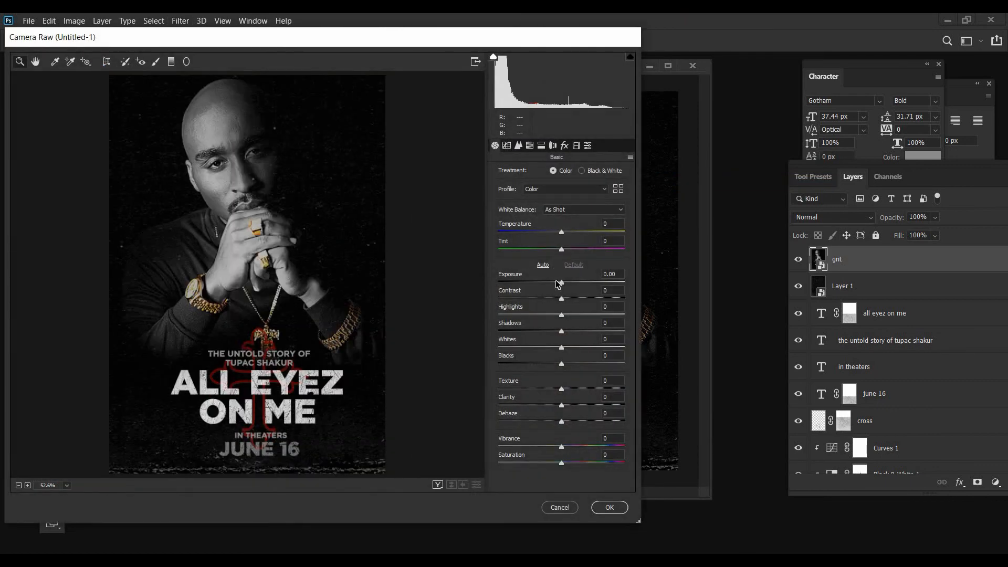
drag(560, 283, 558, 283)
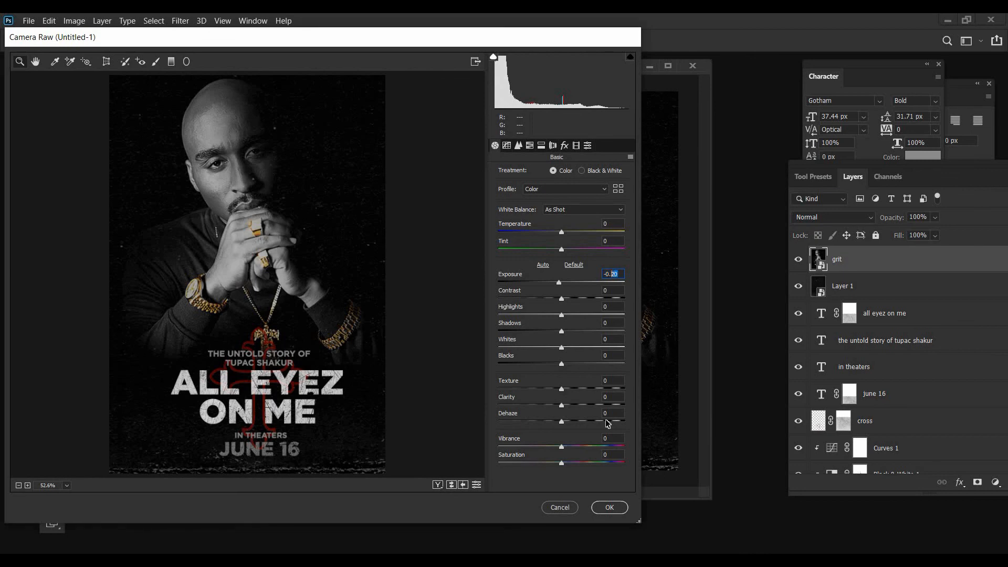
text(-0.45)
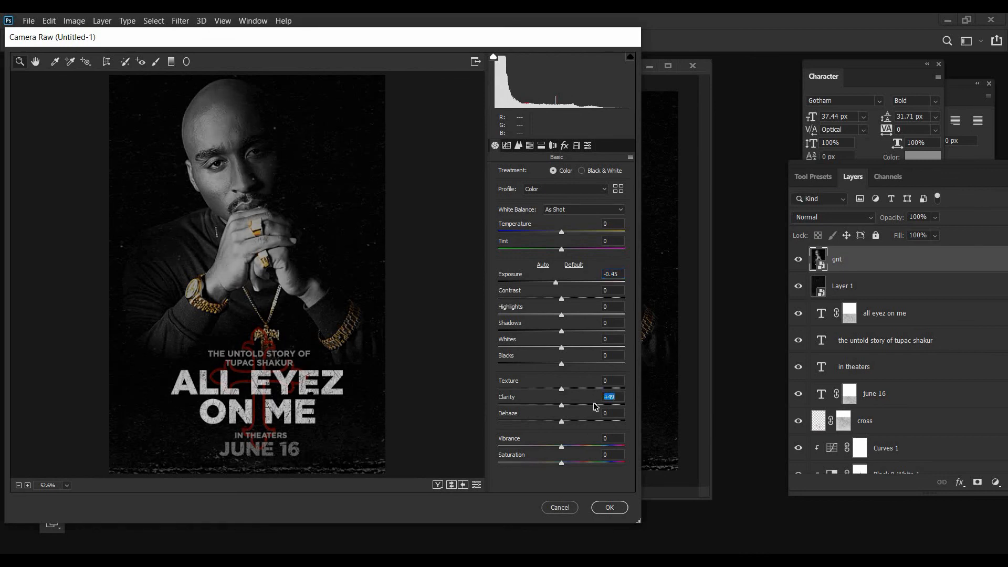
drag(596, 406, 599, 407)
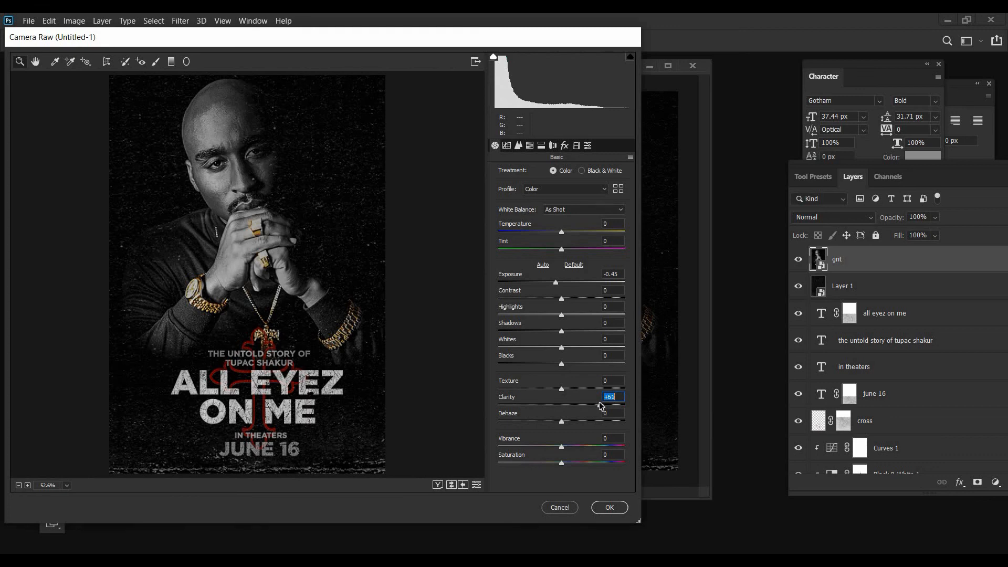
click(611, 507)
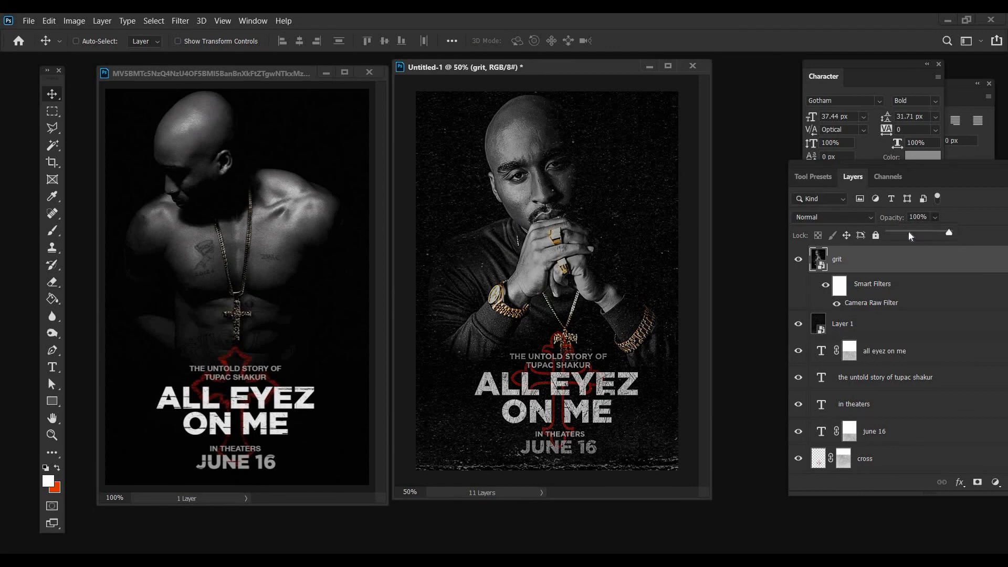
Lower the grit layer's opacity to about 21% and compare the poster with the layer hidden and shown
click(909, 233)
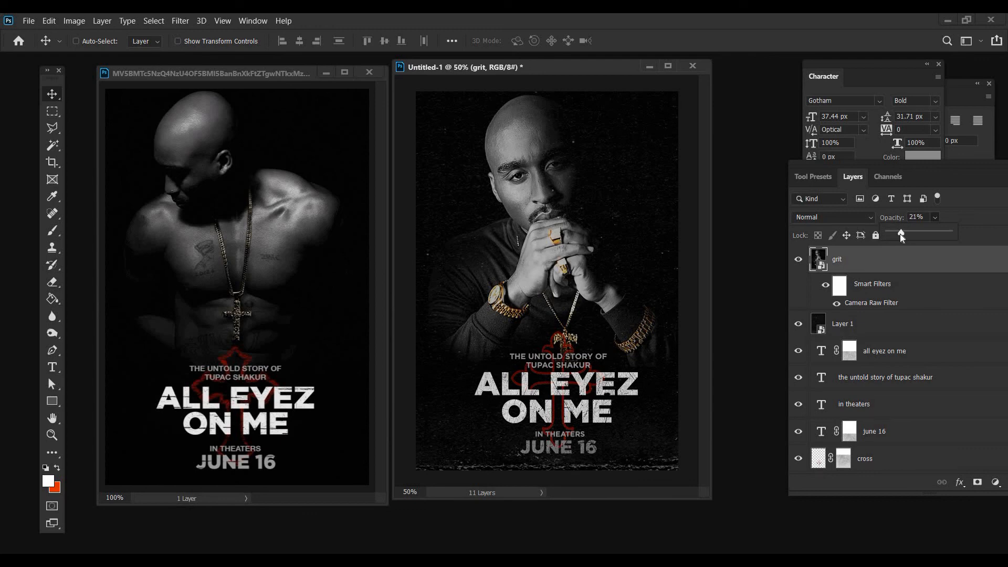
drag(899, 234, 900, 234)
click(799, 261)
click(799, 261)
Stamp all visible layers into a new layer above grit and rename it "noise"
click(884, 326)
click(849, 268)
key(ctrl+shift+alt+e)
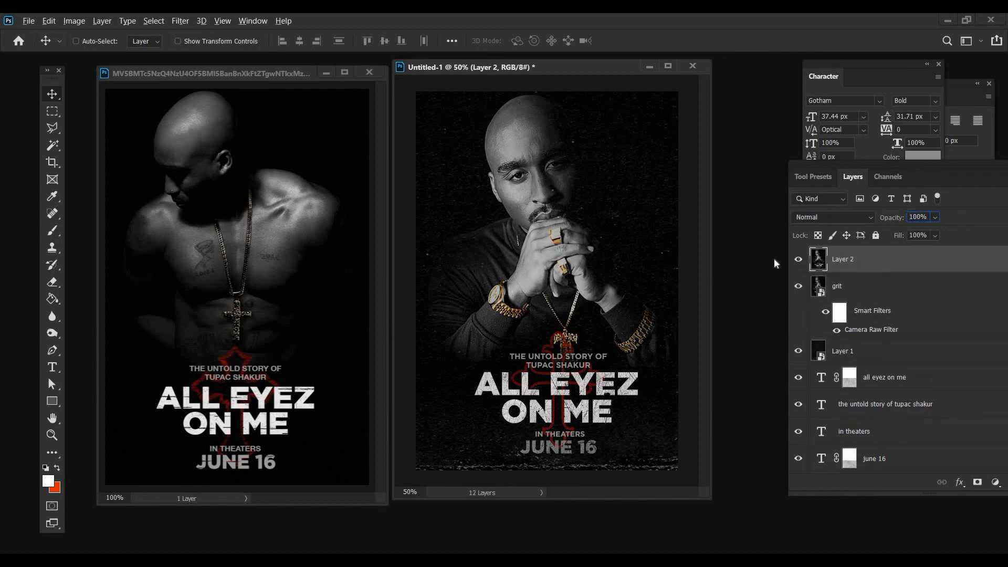
double_click(847, 259)
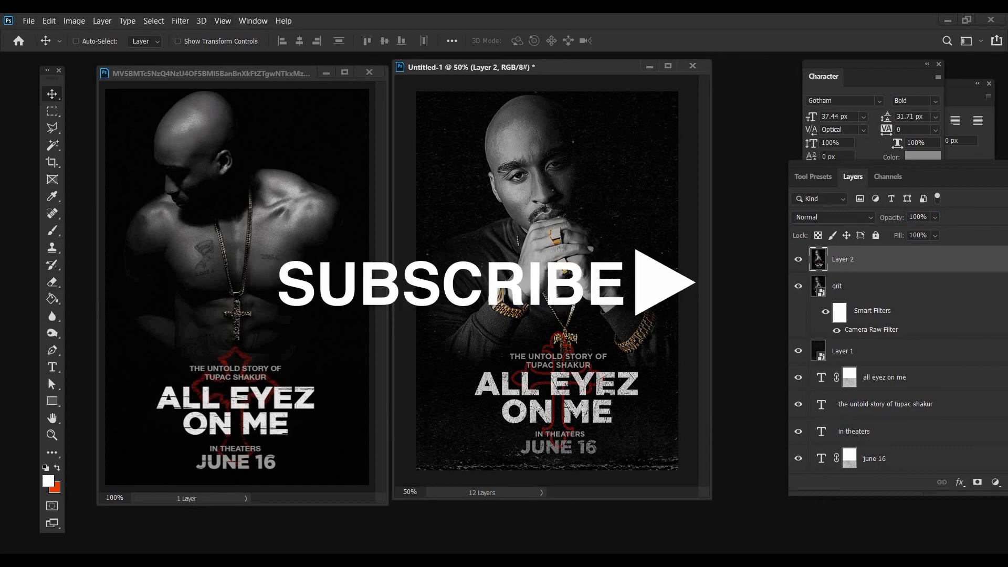
text(noi)
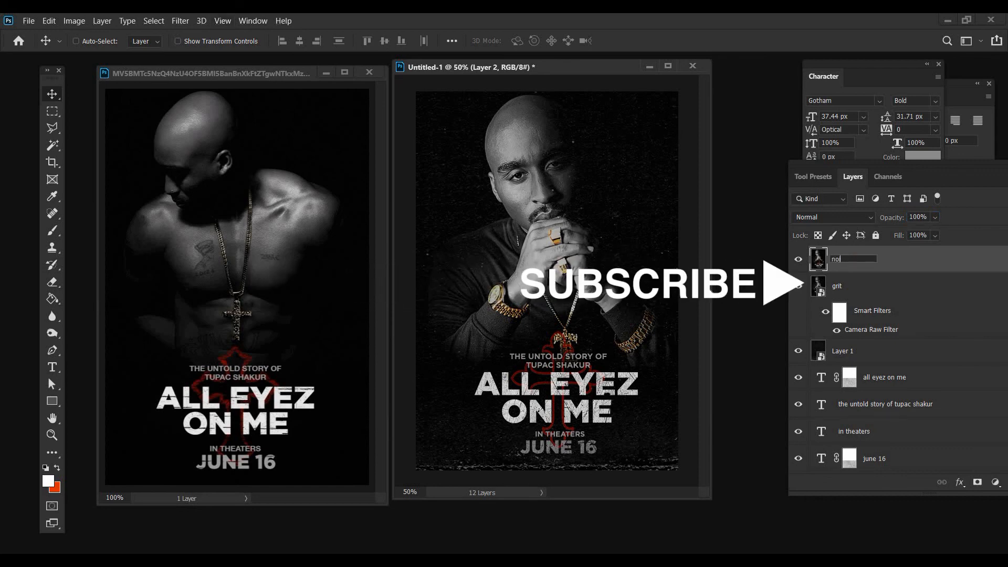
text(se)
key(Return)
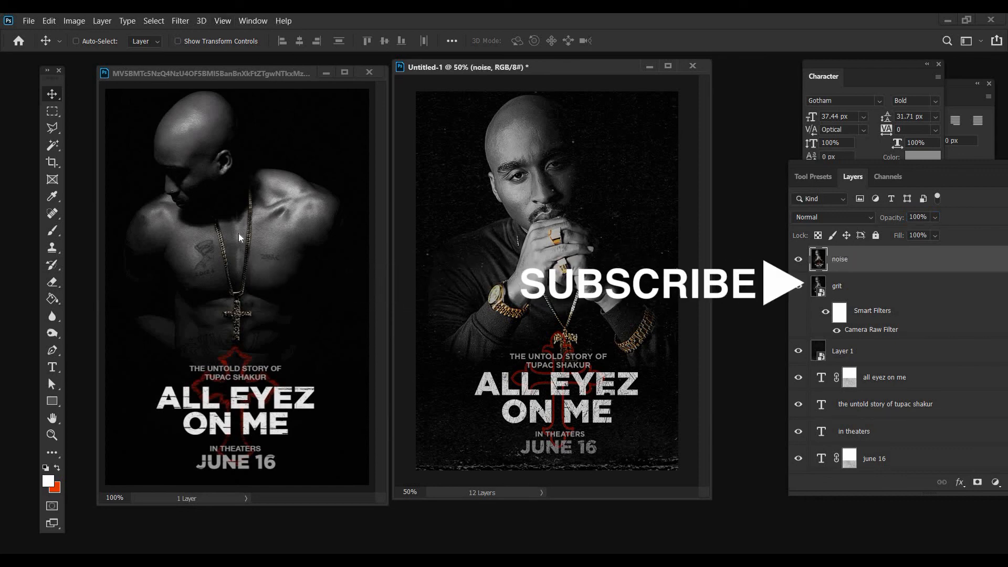
Open the Add Noise filter for the noise layer
key(alt+t)
mouse_move(325, 221)
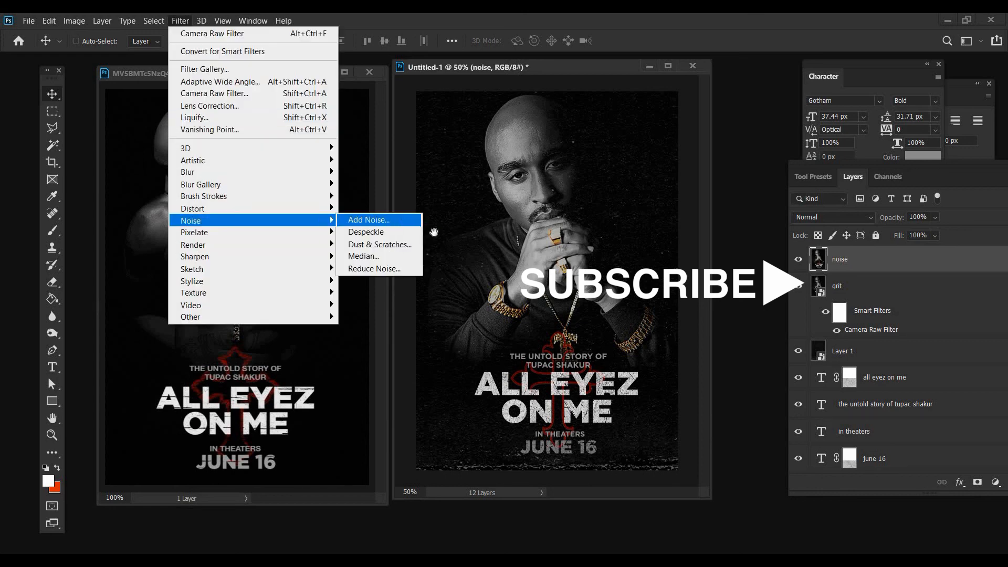